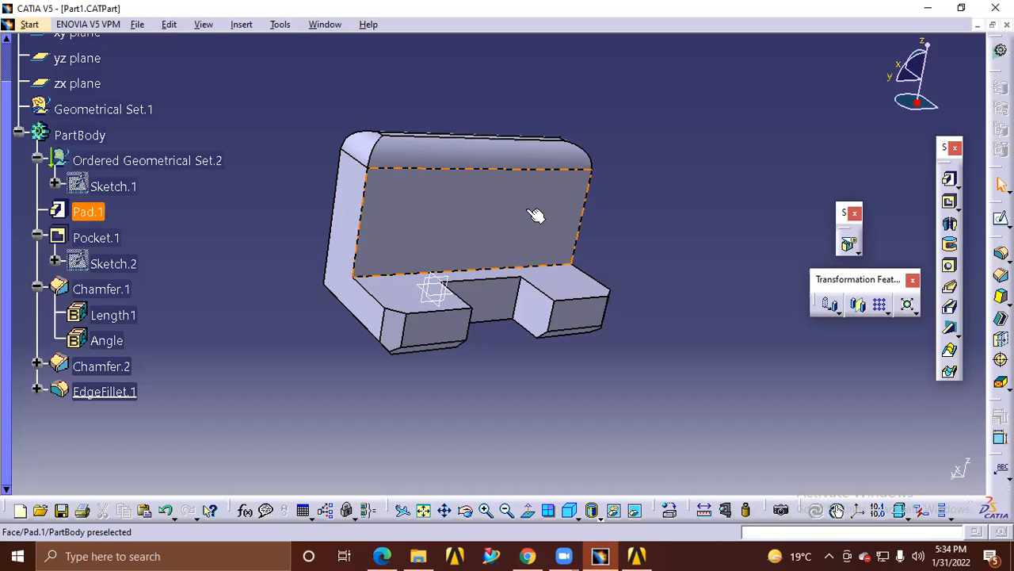
Compare the Workbench project with the CATIA part and examine the notched L-shaped body in CATIA from several angles, including its underside
left_click(632, 555)
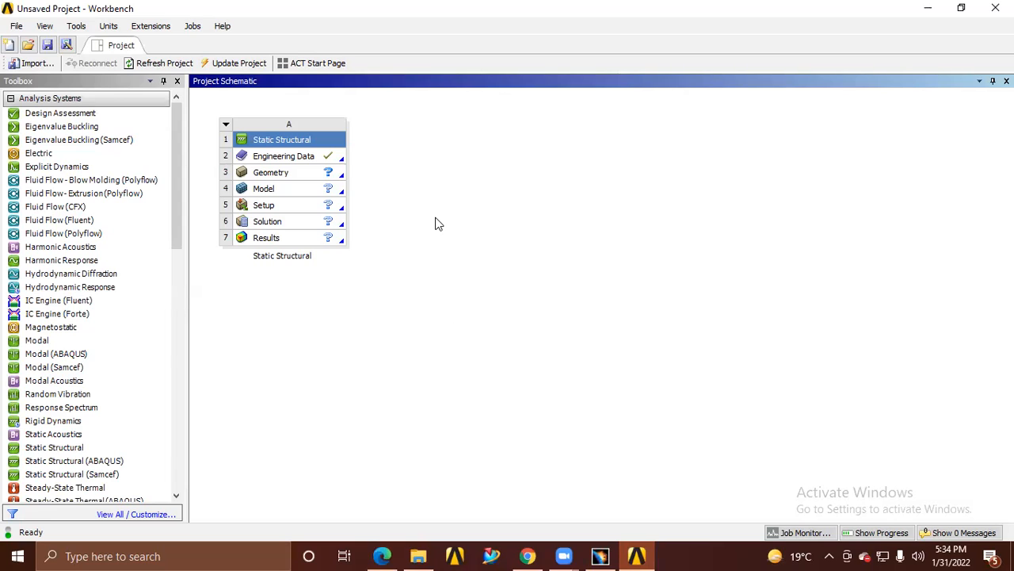
left_click(635, 555)
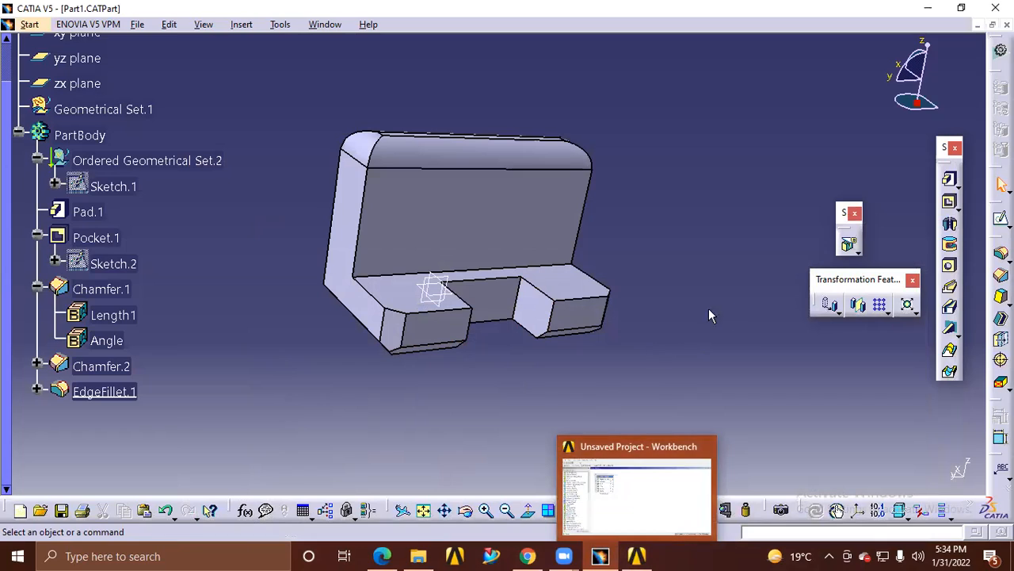
mouse_move(599, 556)
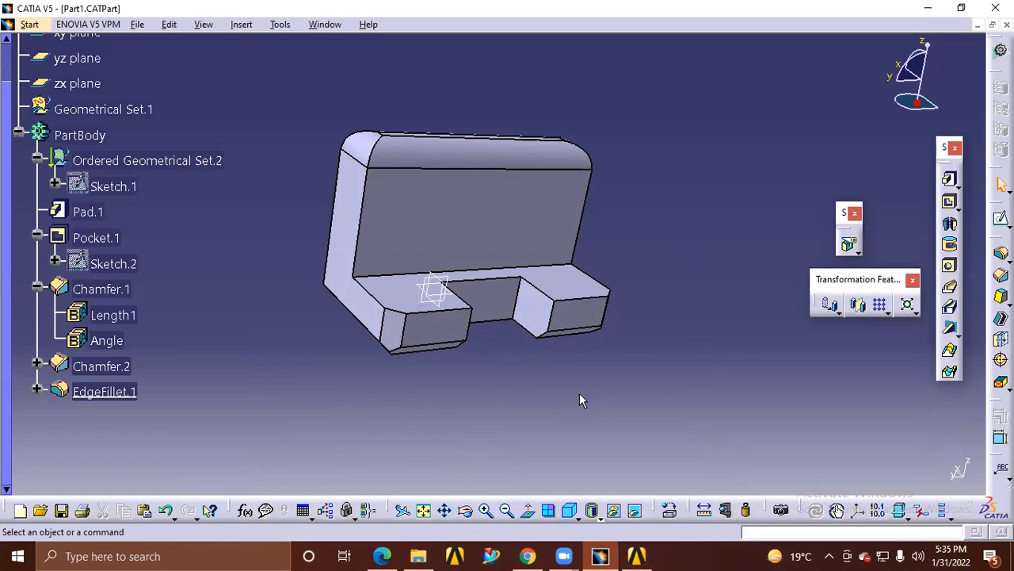
left_click(649, 553)
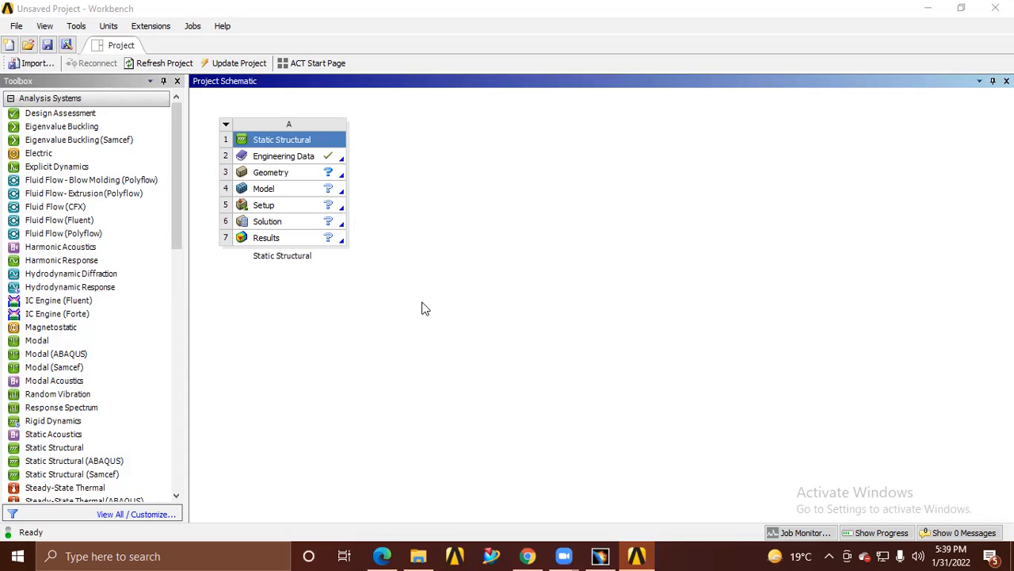
left_click(599, 556)
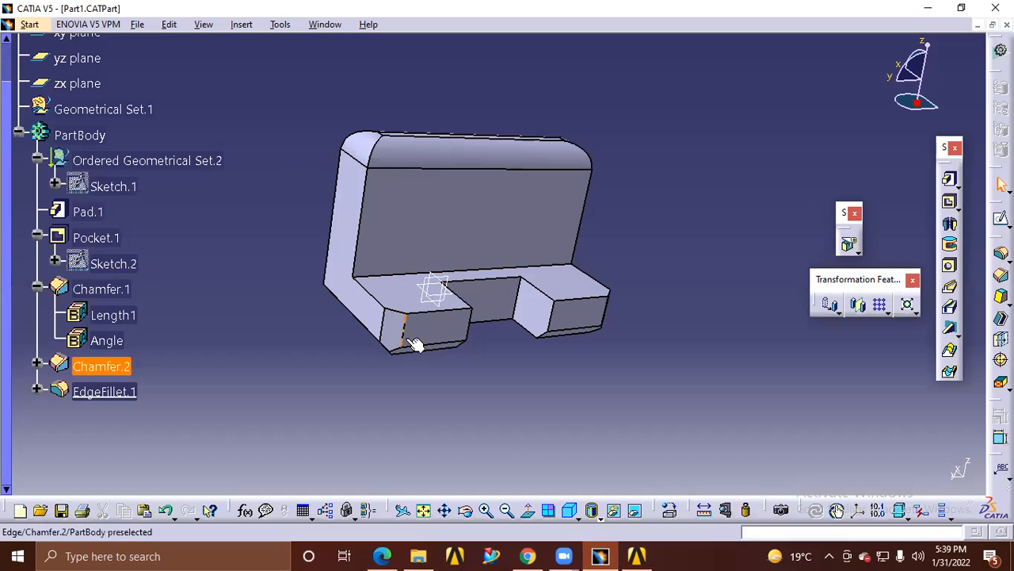
middle_click_drag(360, 346, 491, 198)
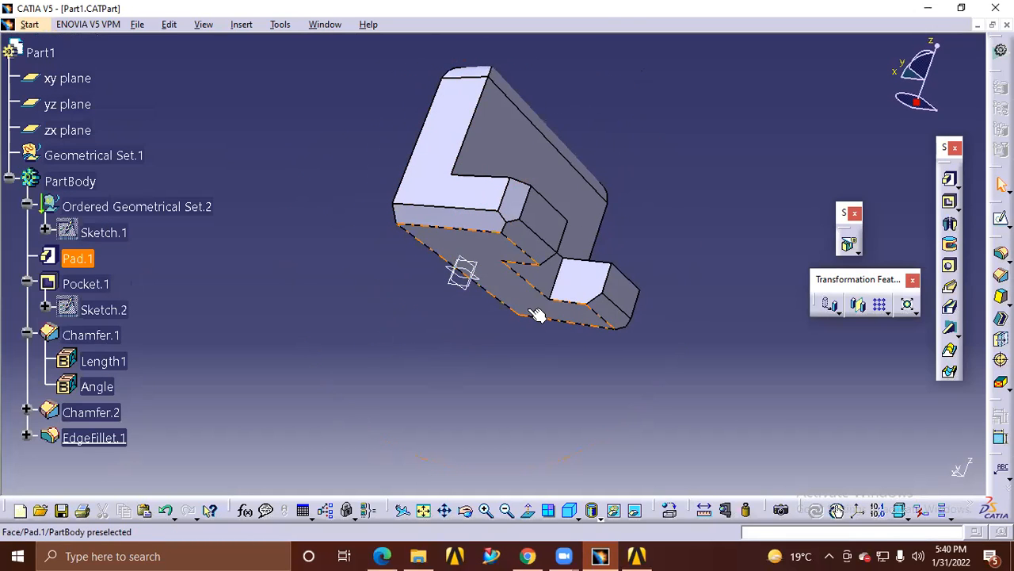
middle_click_drag(511, 305, 451, 244)
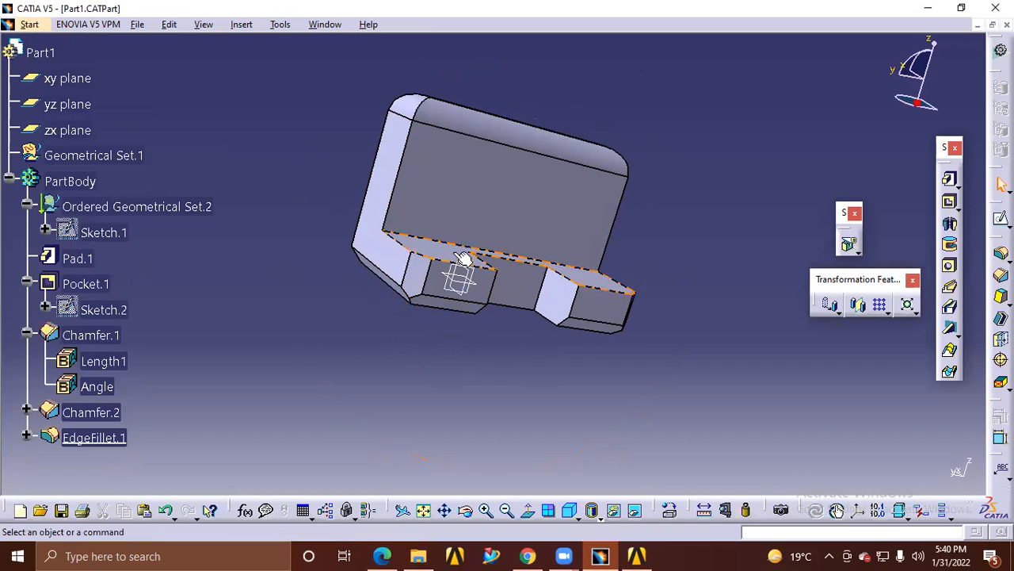
mouse_move(422, 287)
middle_mouse_down()
mouse_move(444, 279)
mouse_move(420, 287)
mouse_move(429, 286)
middle_mouse_up()
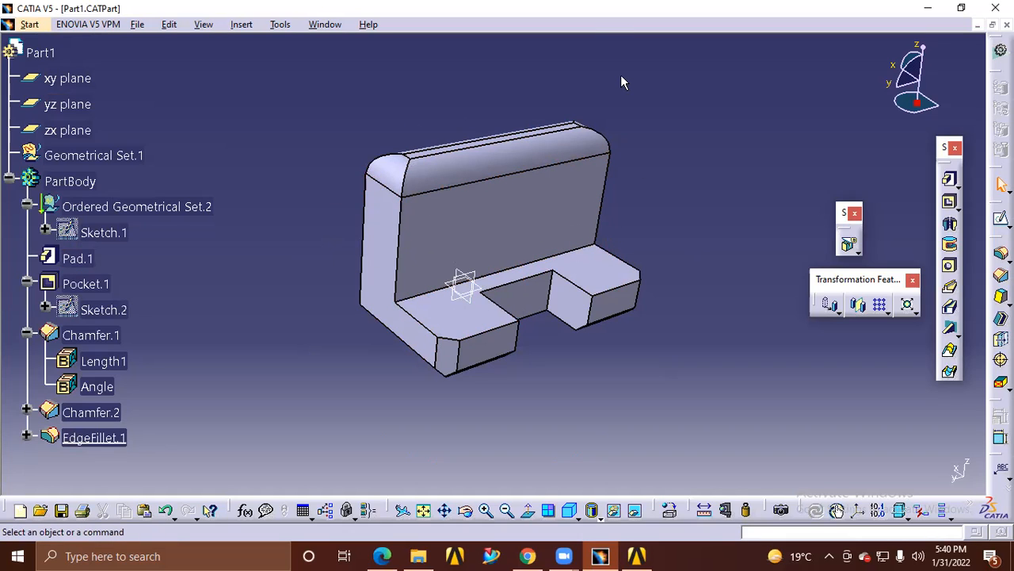
key("ctrl+2")
mouse_move(612, 119)
left_mouse_down()
mouse_move(362, 151)
mouse_move(351, 263)
mouse_move(394, 289)
mouse_move(567, 258)
mouse_move(634, 186)
mouse_move(618, 115)
left_mouse_up()
mouse_move(651, 153)
left_mouse_down()
mouse_move(652, 179)
mouse_move(669, 165)
mouse_move(663, 152)
mouse_move(676, 168)
mouse_move(681, 156)
left_mouse_up()
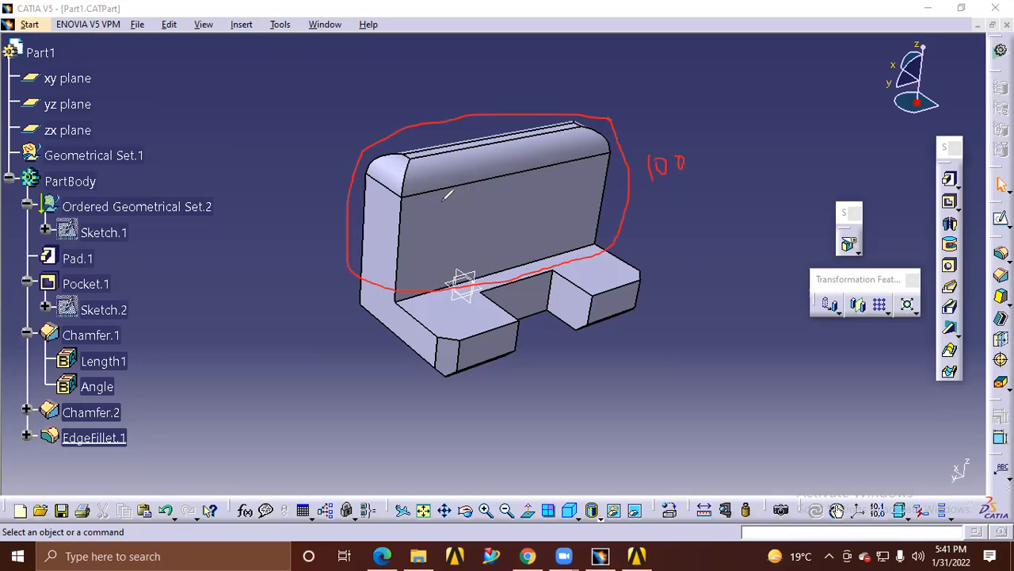
mouse_move(474, 205)
left_mouse_down()
mouse_move(459, 230)
mouse_move(471, 203)
left_mouse_up()
mouse_move(549, 190)
left_mouse_down()
mouse_move(538, 195)
mouse_move(547, 219)
mouse_move(550, 191)
left_mouse_up()
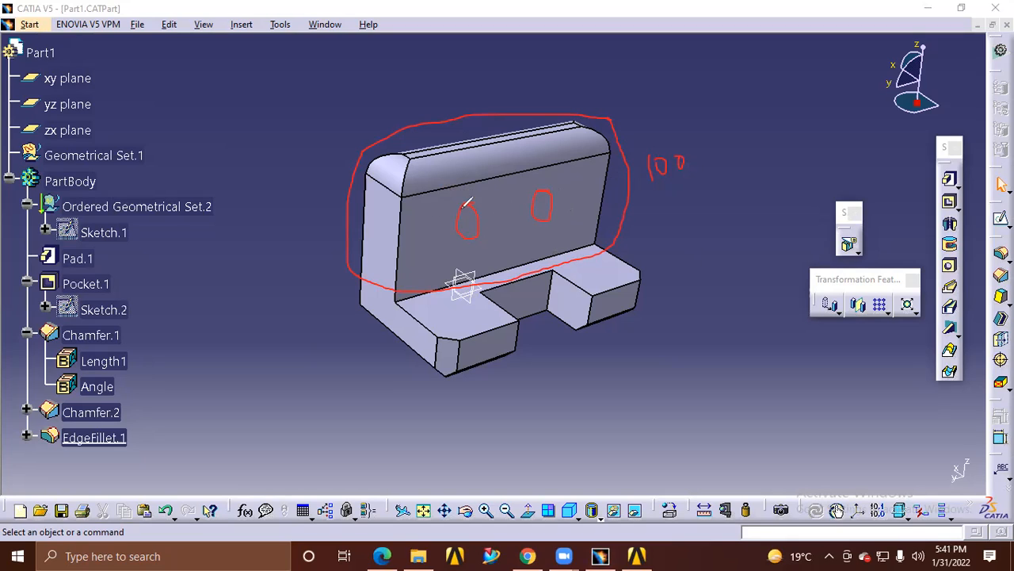
mouse_move(382, 195)
left_mouse_down()
mouse_move(393, 170)
mouse_move(555, 133)
mouse_move(601, 140)
mouse_move(616, 224)
mouse_move(401, 289)
mouse_move(378, 266)
mouse_move(386, 176)
left_mouse_up()
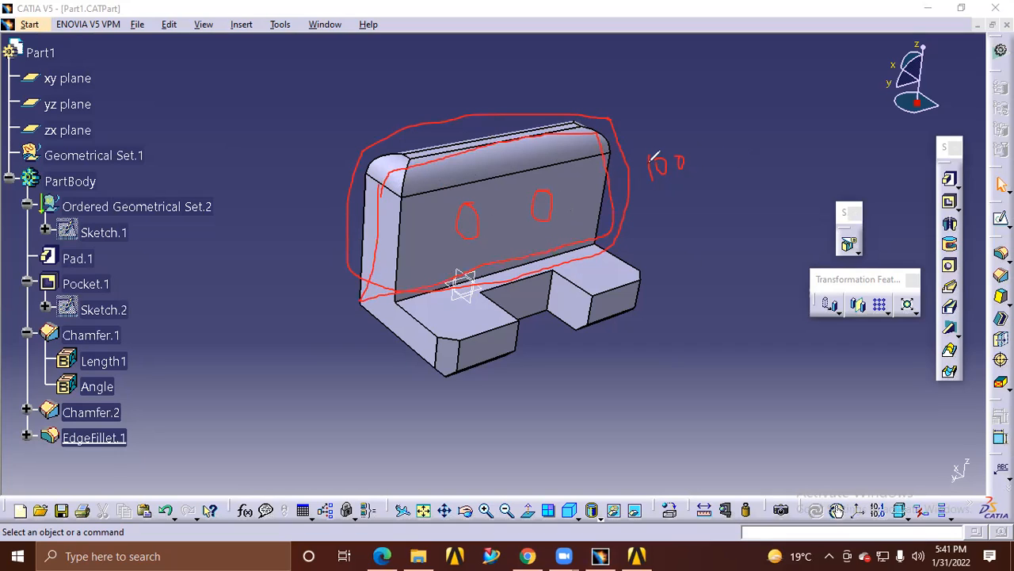
mouse_move(637, 157)
left_mouse_down()
mouse_move(653, 154)
mouse_move(680, 180)
mouse_move(693, 166)
left_mouse_up()
left_click_drag(648, 190, 716, 190)
mouse_move(400, 295)
left_mouse_down()
mouse_move(436, 332)
mouse_move(472, 336)
mouse_move(513, 323)
mouse_move(516, 276)
mouse_move(564, 268)
mouse_move(631, 287)
mouse_move(640, 267)
mouse_move(566, 238)
mouse_move(419, 296)
left_mouse_up()
mouse_move(742, 189)
left_mouse_down()
mouse_move(754, 202)
mouse_move(745, 198)
left_mouse_up()
left_click_drag(715, 184, 729, 181)
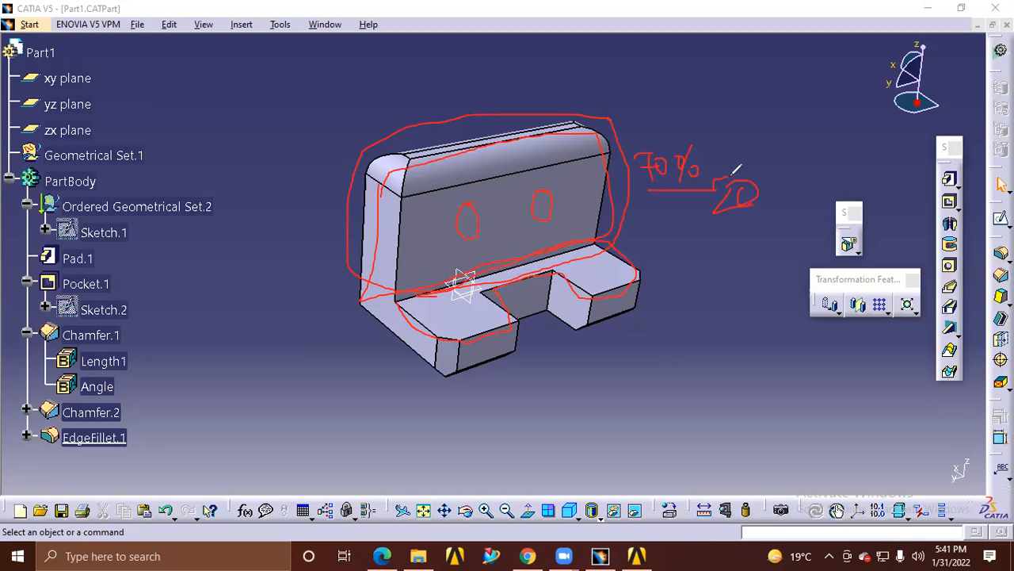
left_click_drag(785, 168, 777, 198)
left_click(774, 180)
left_click(791, 188)
mouse_move(746, 276)
left_mouse_down()
mouse_move(672, 254)
mouse_move(678, 266)
left_mouse_up()
mouse_move(696, 353)
left_mouse_down()
mouse_move(691, 305)
mouse_move(701, 317)
left_mouse_up()
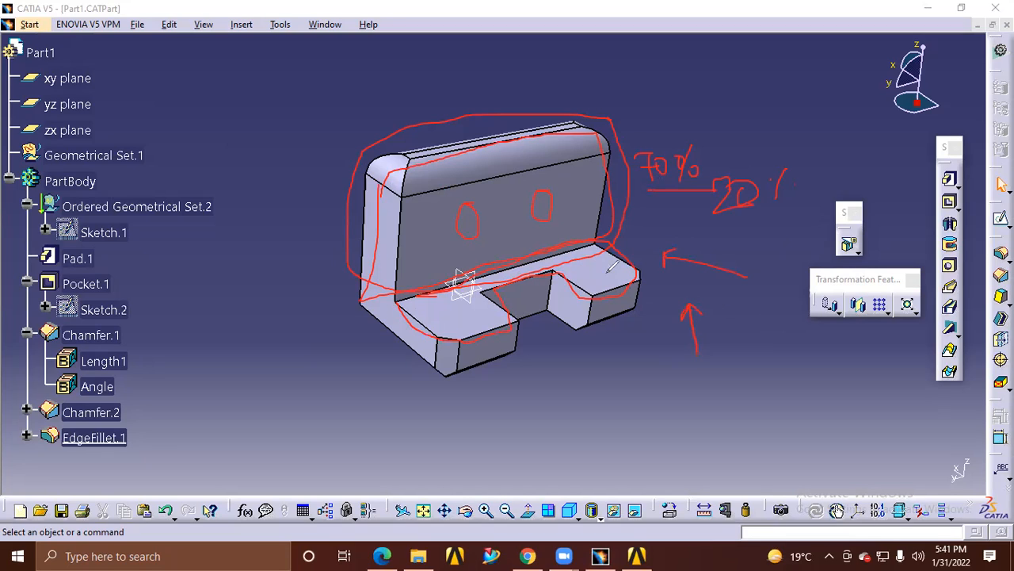
mouse_move(207, 380)
left_mouse_down()
mouse_move(349, 314)
mouse_move(346, 343)
left_mouse_up()
mouse_move(756, 328)
left_mouse_down()
mouse_move(790, 287)
mouse_move(761, 131)
mouse_move(659, 336)
mouse_move(737, 336)
mouse_move(758, 319)
left_mouse_up()
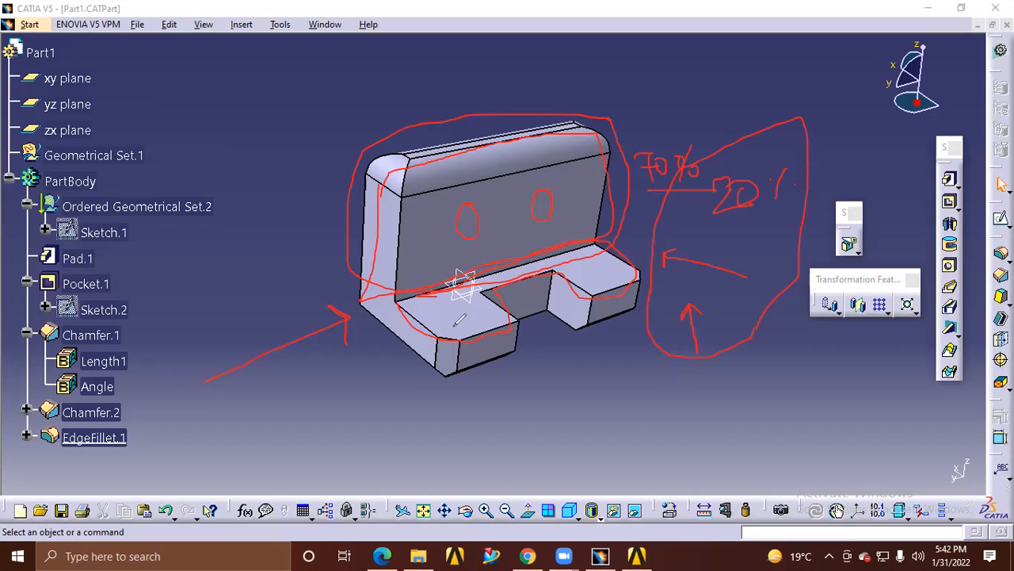
left_click(676, 121)
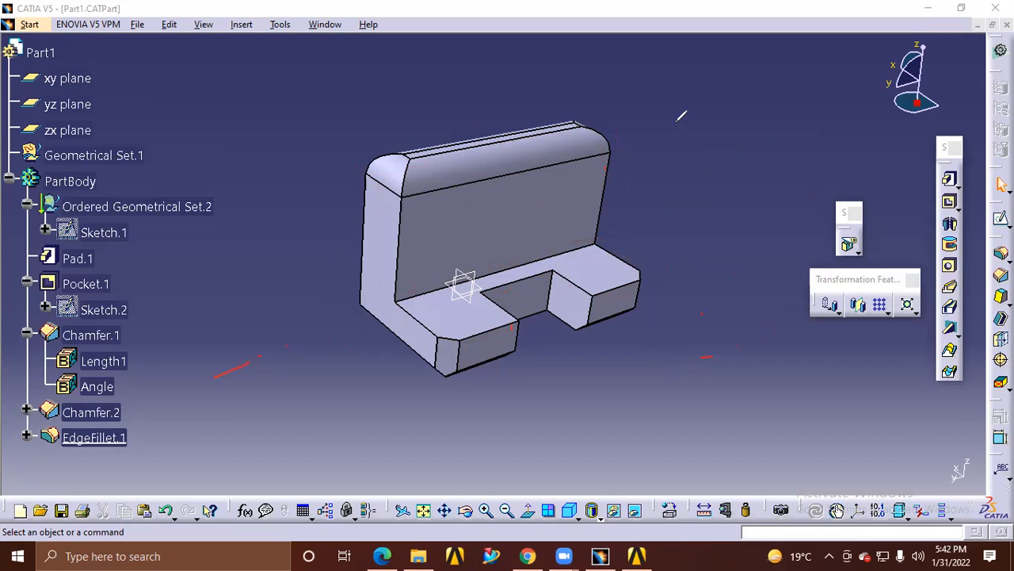
left_click_drag(535, 204, 656, 193)
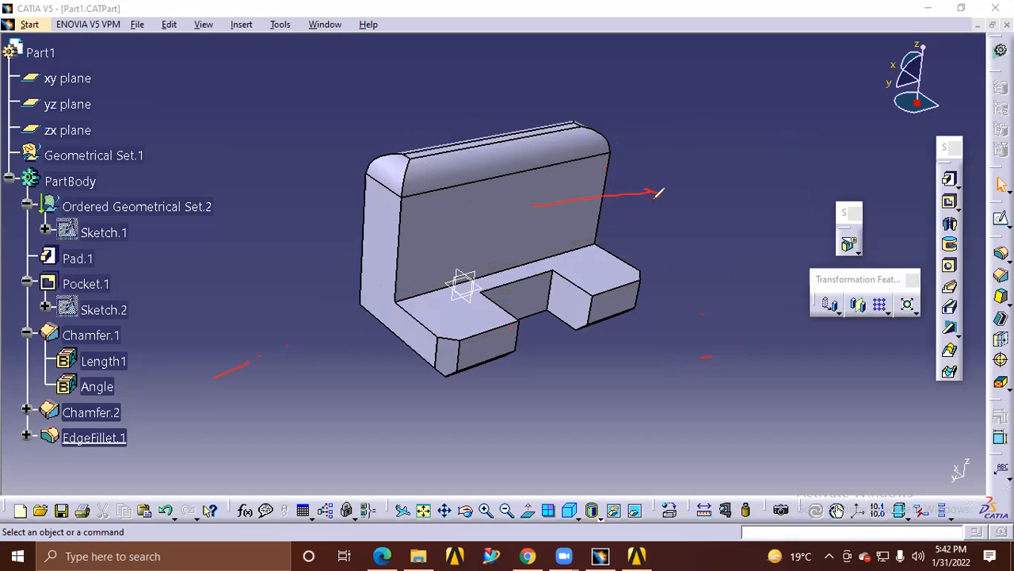
mouse_move(668, 177)
left_mouse_down()
mouse_move(668, 203)
mouse_move(708, 183)
left_mouse_up()
left_click_drag(660, 216, 715, 207)
mouse_move(607, 354)
left_mouse_down()
mouse_move(623, 353)
mouse_move(626, 374)
mouse_move(636, 362)
mouse_move(647, 364)
mouse_move(638, 370)
mouse_move(691, 359)
mouse_move(679, 349)
mouse_move(665, 230)
mouse_move(651, 251)
mouse_move(674, 246)
left_mouse_up()
mouse_move(743, 184)
left_mouse_down()
mouse_move(716, 159)
mouse_move(651, 188)
mouse_move(735, 200)
mouse_move(739, 168)
left_mouse_up()
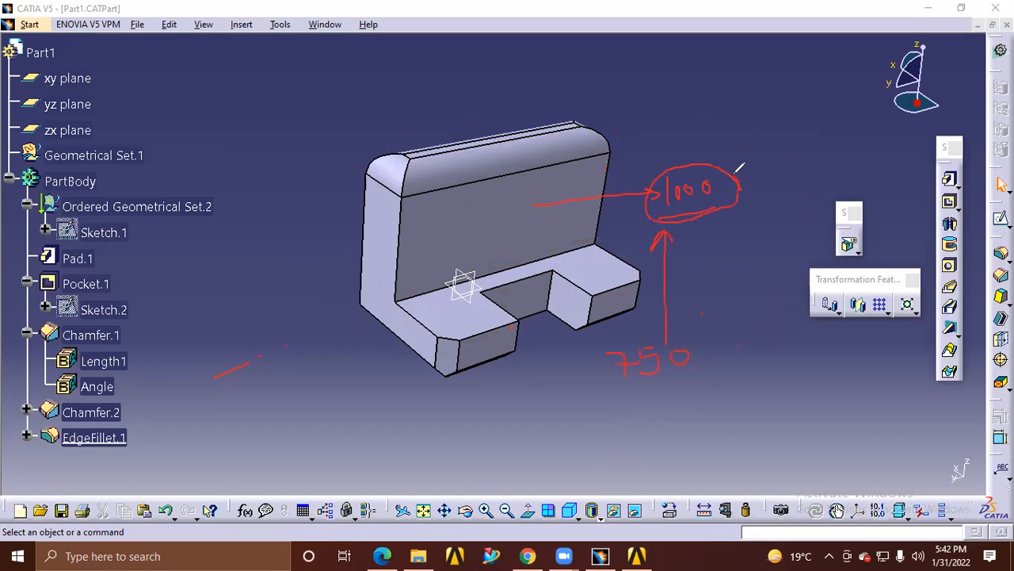
mouse_move(716, 354)
left_mouse_down()
mouse_move(622, 338)
mouse_move(640, 400)
mouse_move(711, 340)
left_mouse_up()
mouse_move(600, 379)
left_mouse_down()
mouse_move(562, 377)
mouse_move(525, 357)
mouse_move(516, 367)
mouse_move(519, 355)
left_mouse_up()
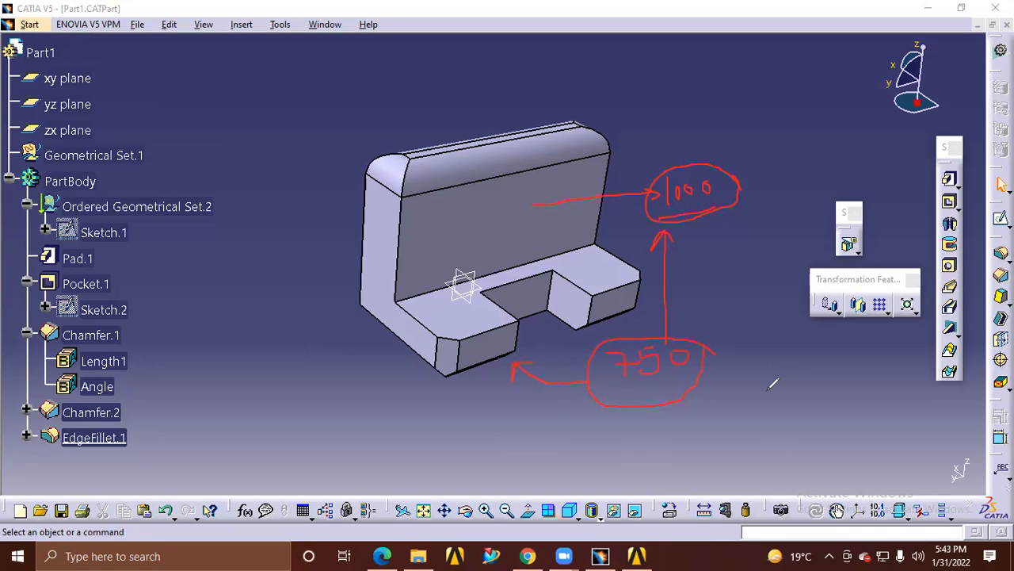
mouse_move(400, 291)
left_mouse_down()
mouse_move(407, 245)
mouse_move(513, 194)
mouse_move(569, 136)
mouse_move(582, 149)
mouse_move(607, 224)
mouse_move(392, 299)
left_mouse_up()
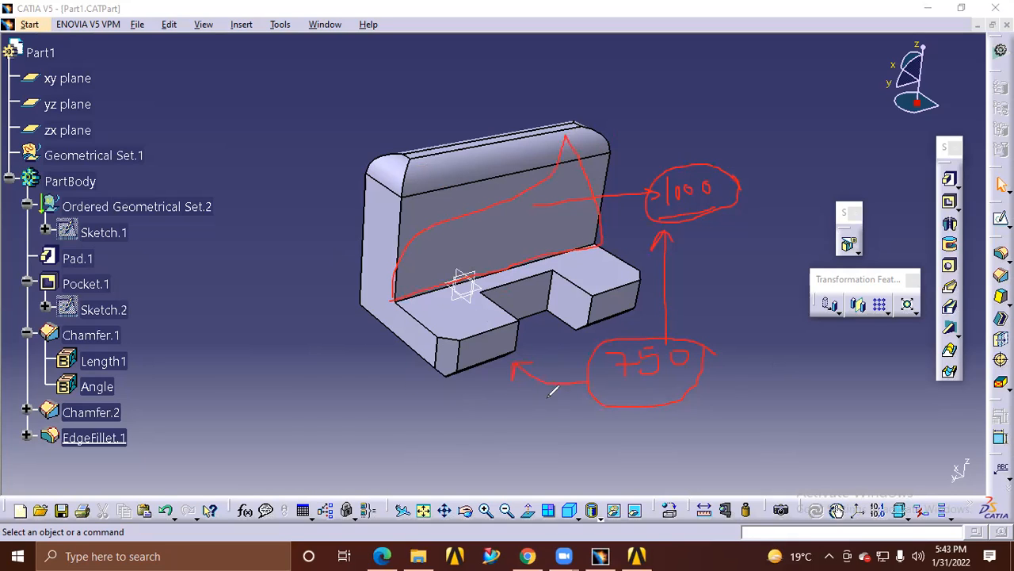
mouse_move(602, 392)
left_mouse_down()
mouse_move(328, 363)
mouse_move(349, 288)
mouse_move(350, 311)
left_mouse_up()
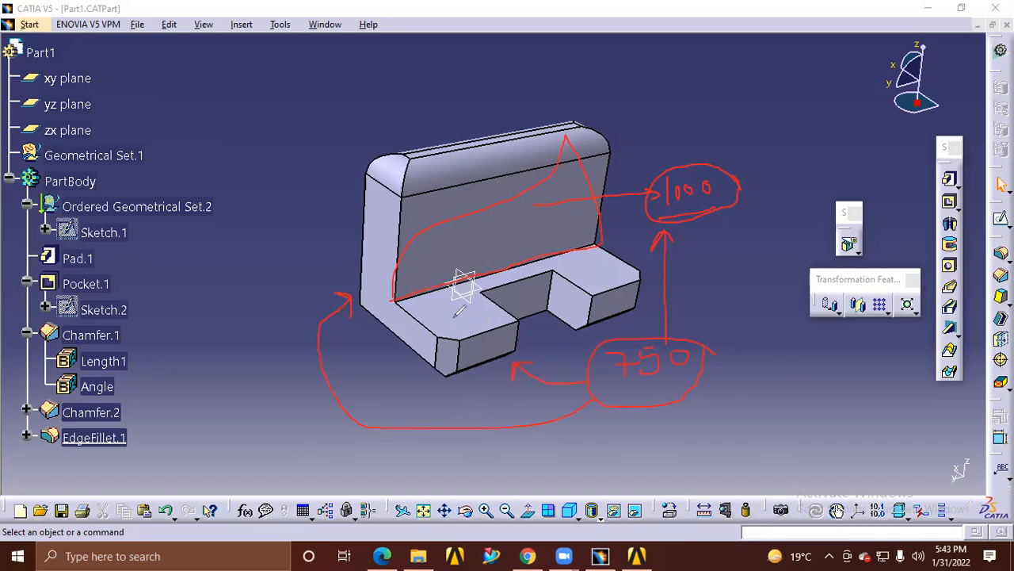
mouse_move(619, 185)
left_mouse_down()
mouse_move(600, 136)
mouse_move(372, 191)
mouse_move(400, 296)
mouse_move(607, 213)
left_mouse_up()
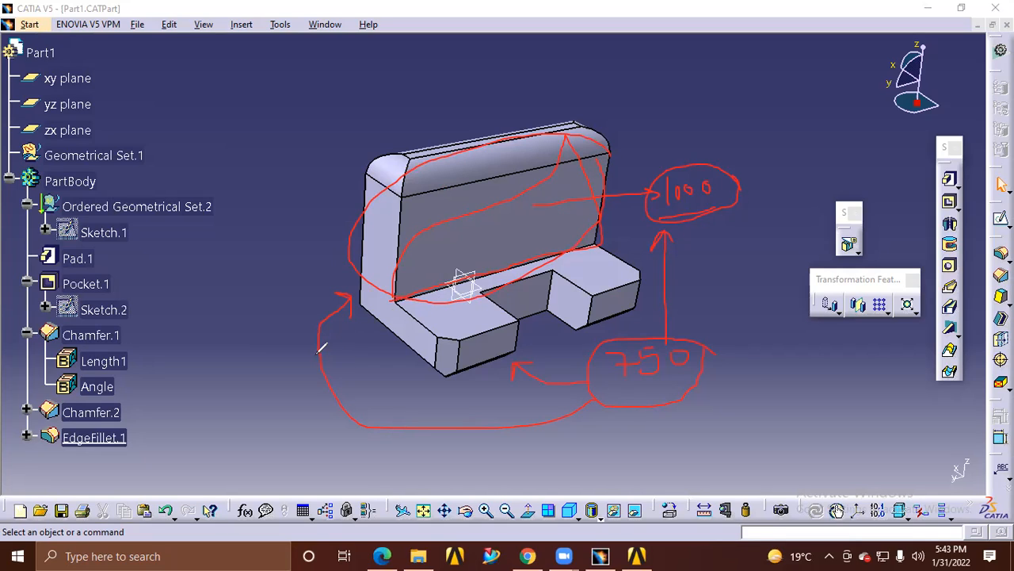
mouse_move(325, 349)
left_mouse_down()
mouse_move(314, 337)
mouse_move(322, 273)
mouse_move(344, 258)
mouse_move(352, 264)
mouse_move(340, 274)
left_mouse_up()
mouse_move(363, 341)
left_mouse_down()
mouse_move(369, 376)
mouse_move(390, 378)
left_mouse_up()
mouse_move(394, 333)
left_mouse_down()
mouse_move(390, 360)
mouse_move(400, 351)
left_mouse_up()
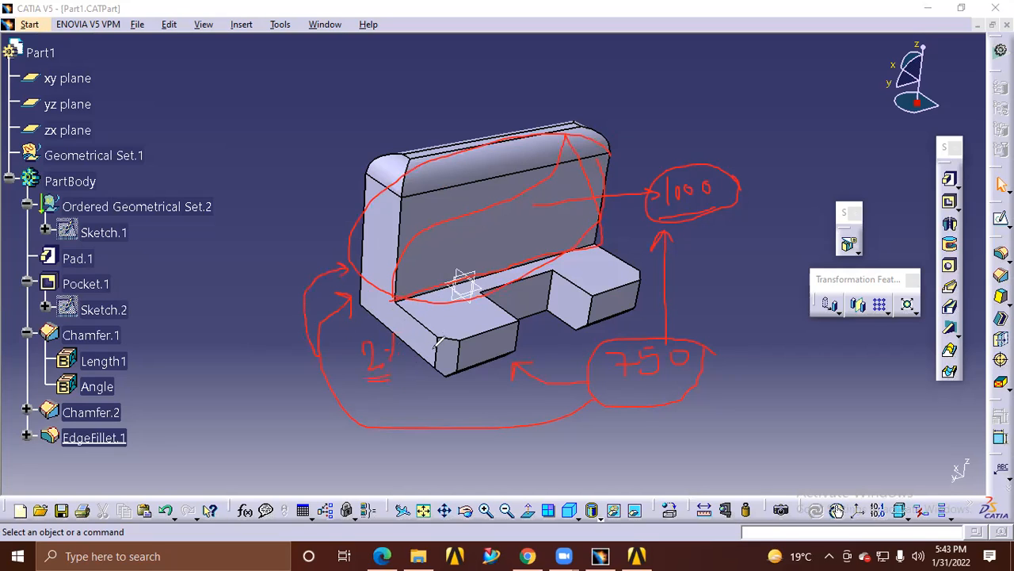
mouse_move(759, 171)
left_mouse_down()
mouse_move(457, 140)
mouse_move(236, 333)
mouse_move(700, 435)
mouse_move(754, 198)
mouse_move(755, 149)
left_mouse_up()
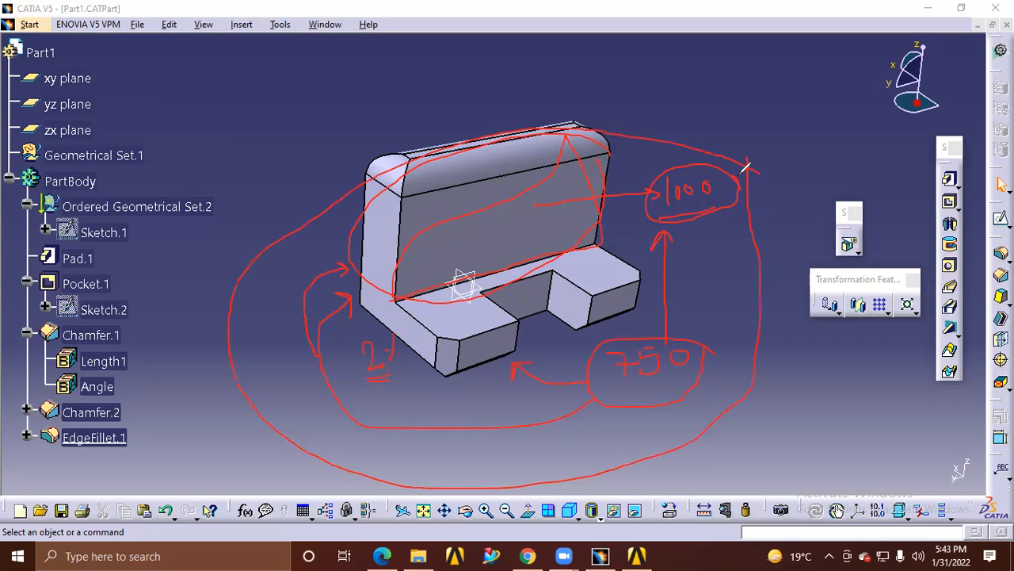
left_click(725, 122)
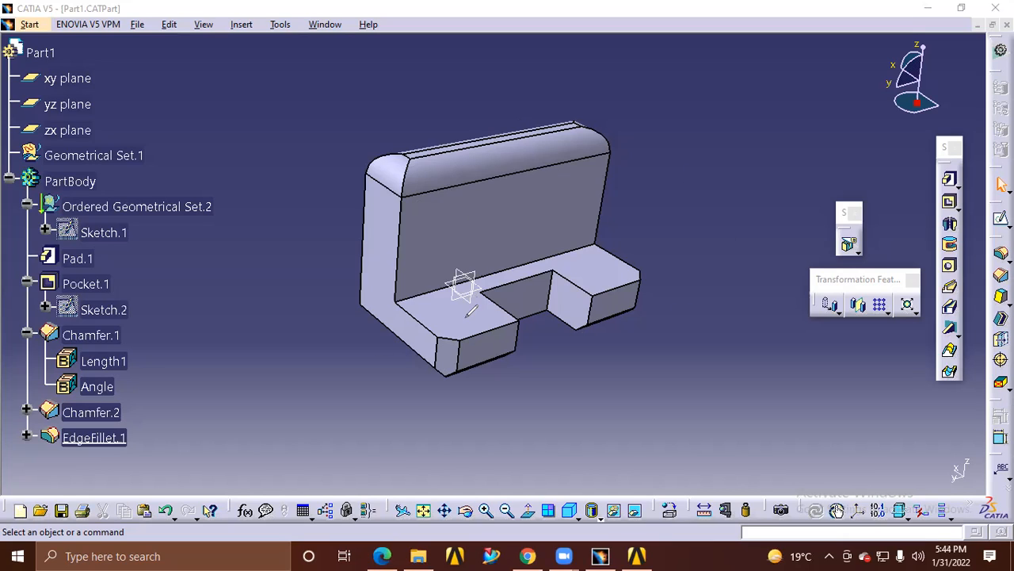
left_click_drag(301, 362, 377, 362)
mouse_move(435, 290)
left_mouse_down()
mouse_move(435, 318)
mouse_move(473, 301)
left_mouse_up()
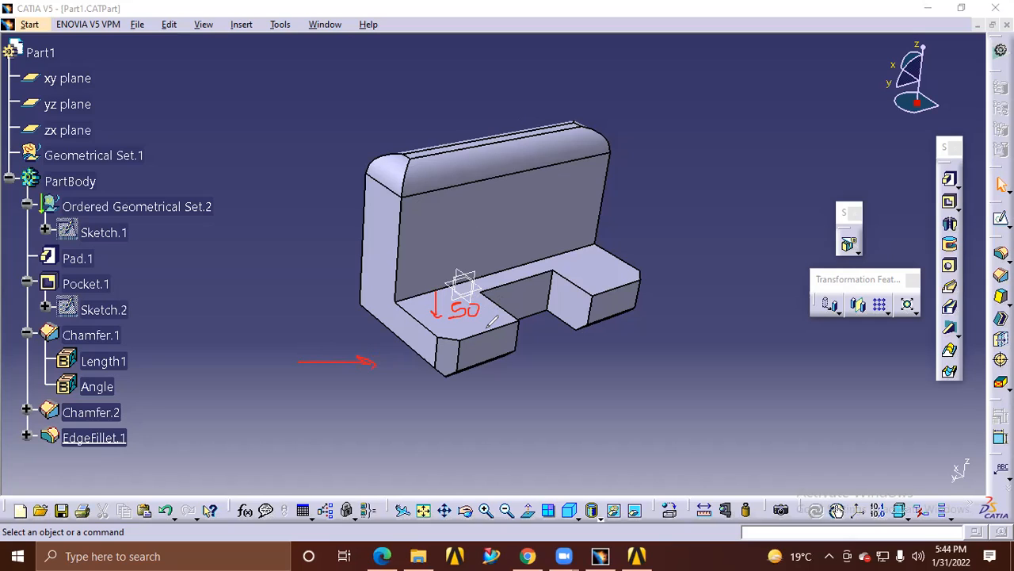
left_click_drag(448, 325, 483, 321)
mouse_move(444, 402)
left_mouse_down()
mouse_move(696, 207)
mouse_move(571, 109)
left_mouse_up()
mouse_move(634, 116)
left_mouse_down()
mouse_move(359, 237)
mouse_move(449, 423)
left_mouse_up()
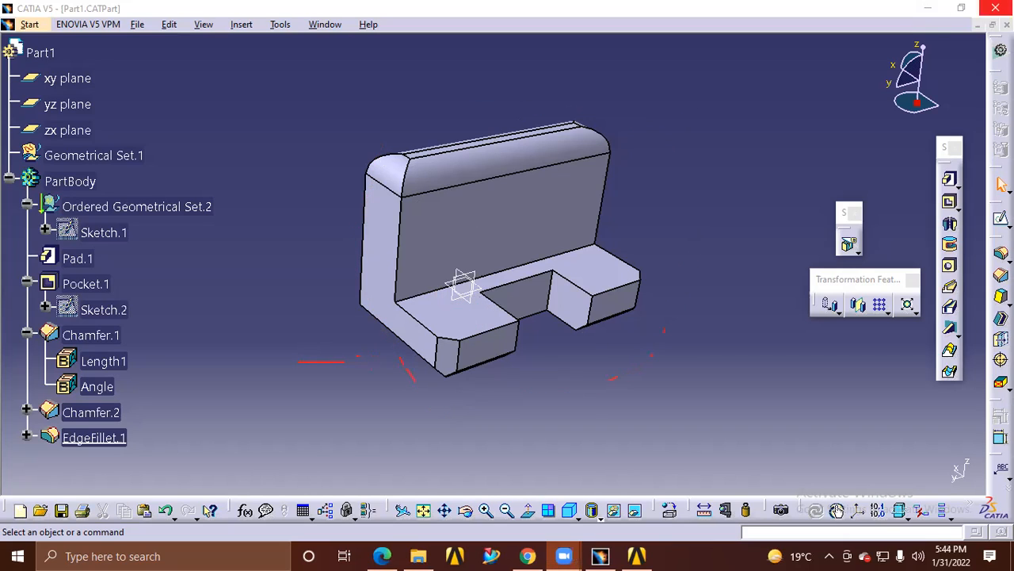
Switch to Workbench and start a new DesignModeler geometry for the Static Structural system
left_click(929, 10)
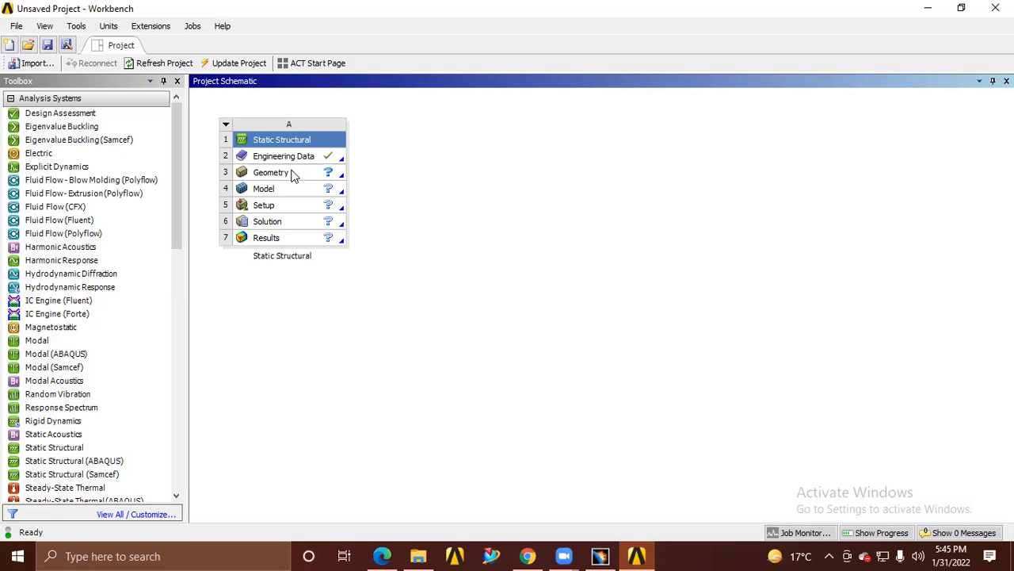
double_click(276, 177)
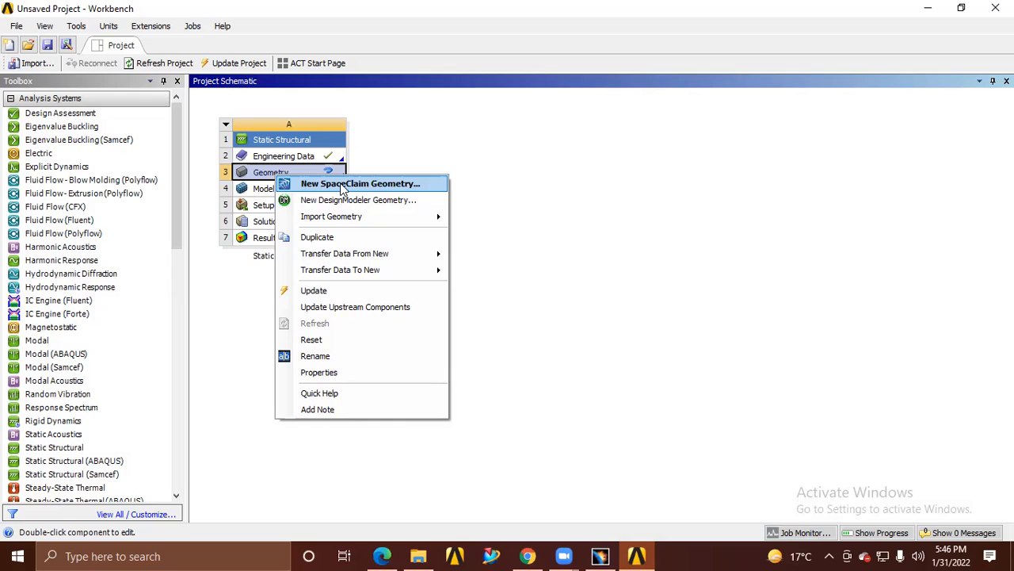
left_click(341, 199)
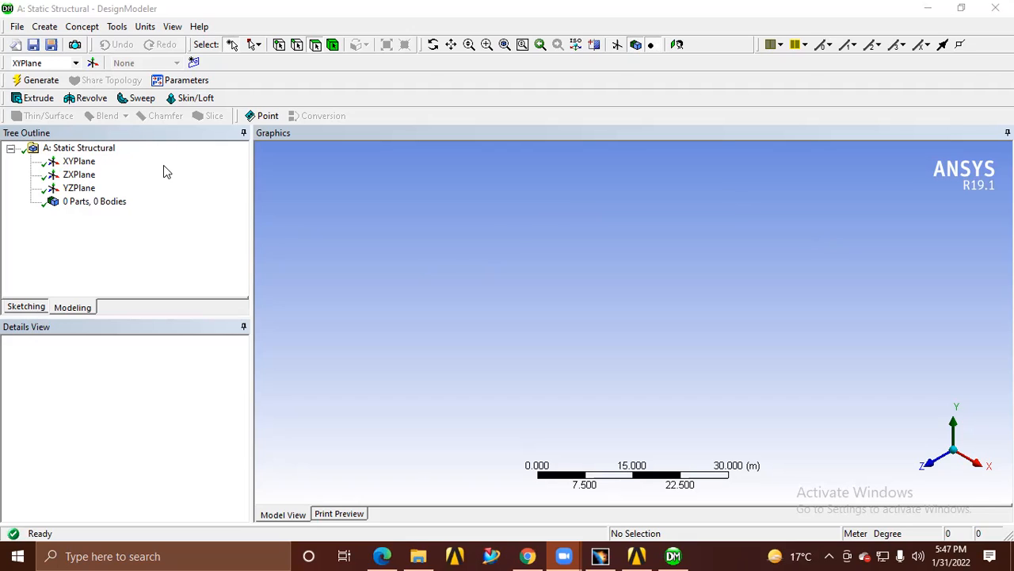
Examine the empty model space along the different axis directions, finish facing the XY plane, and enlarge the view to a 6 m scale
left_click(959, 473)
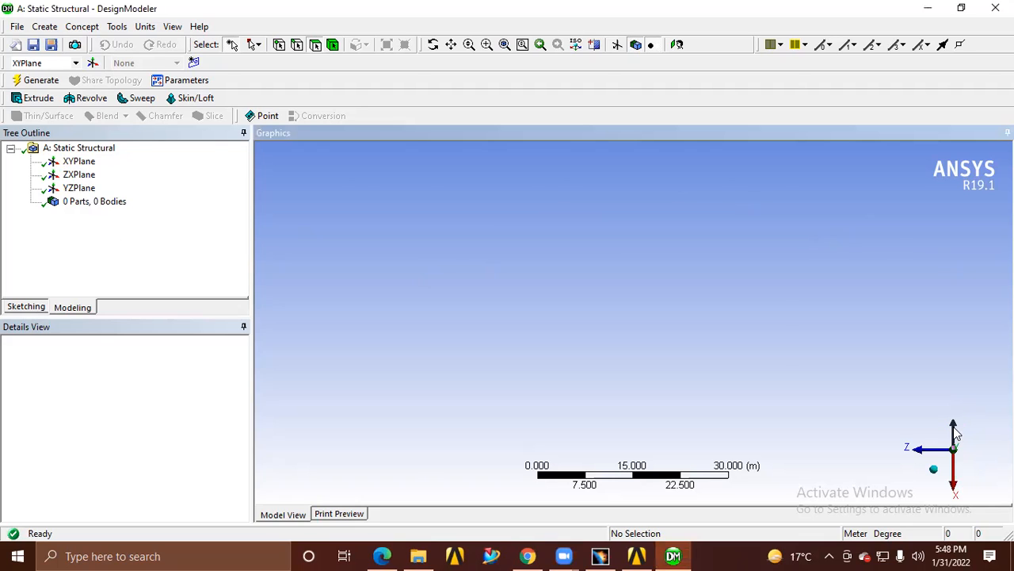
left_click(955, 430)
left_click(957, 454)
left_click(956, 469)
left_click(951, 453)
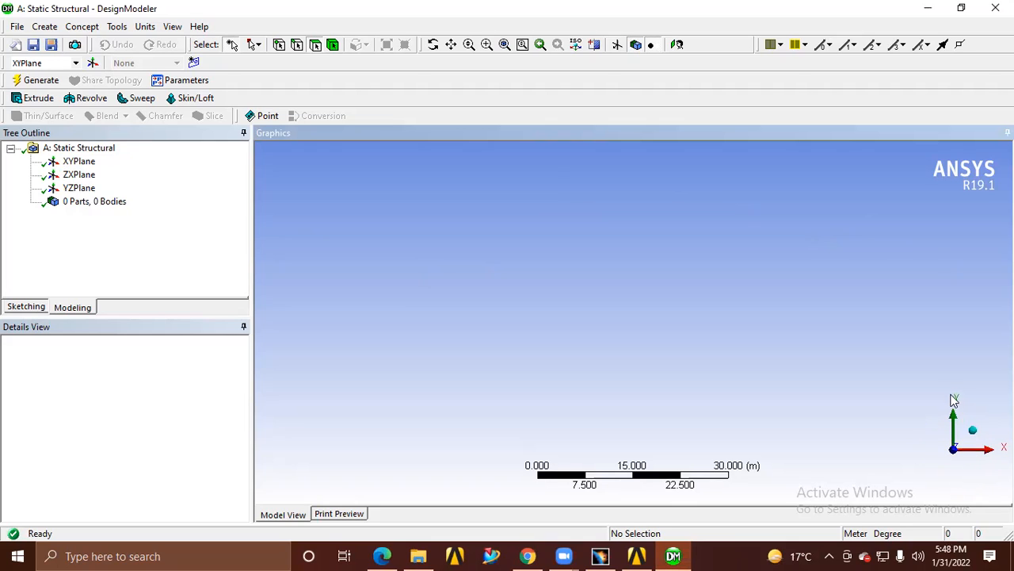
left_click(954, 473)
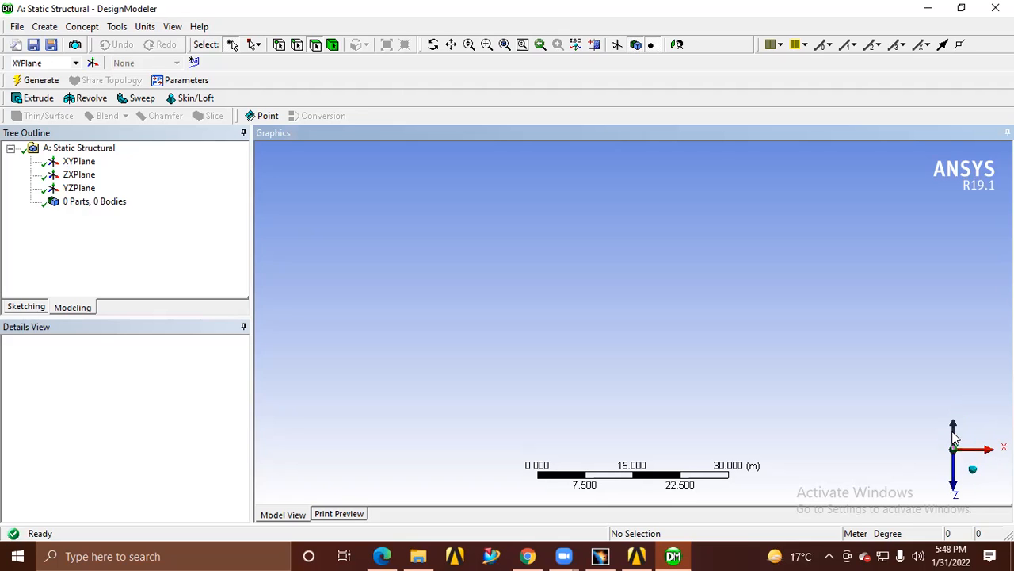
left_click(955, 473)
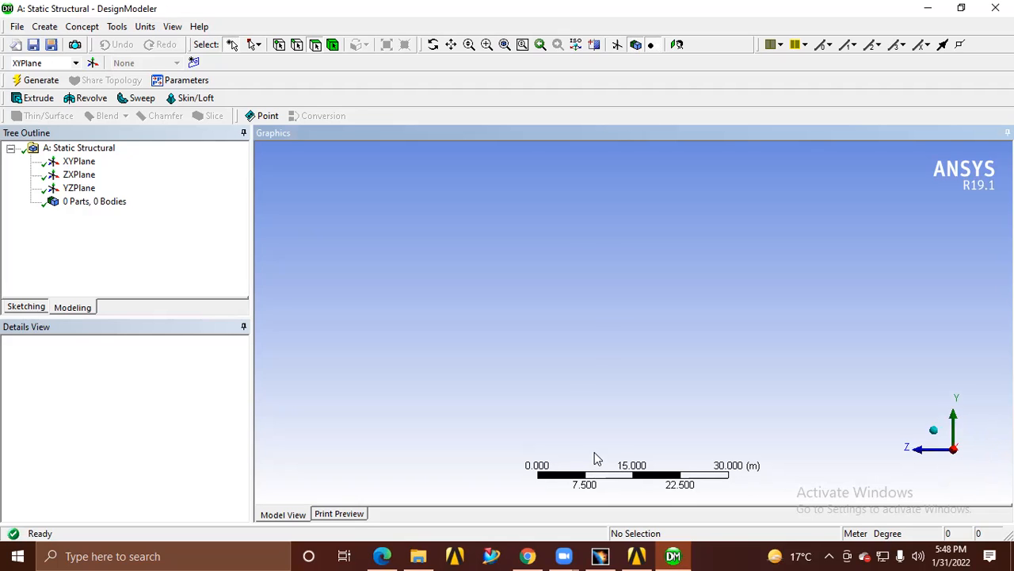
left_click(955, 453)
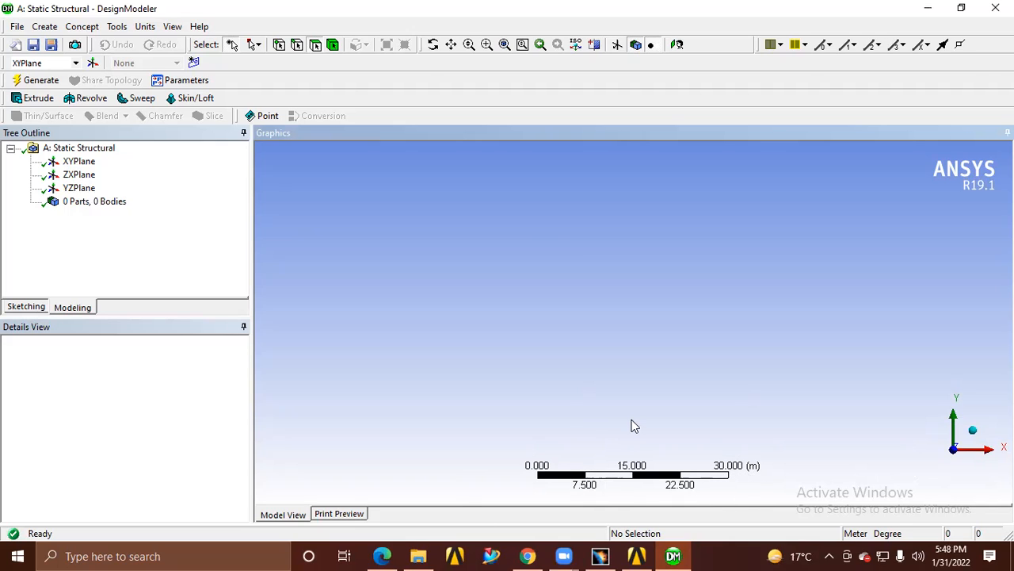
scroll(634, 425, "up", 1)
scroll(634, 425, "up", 1)
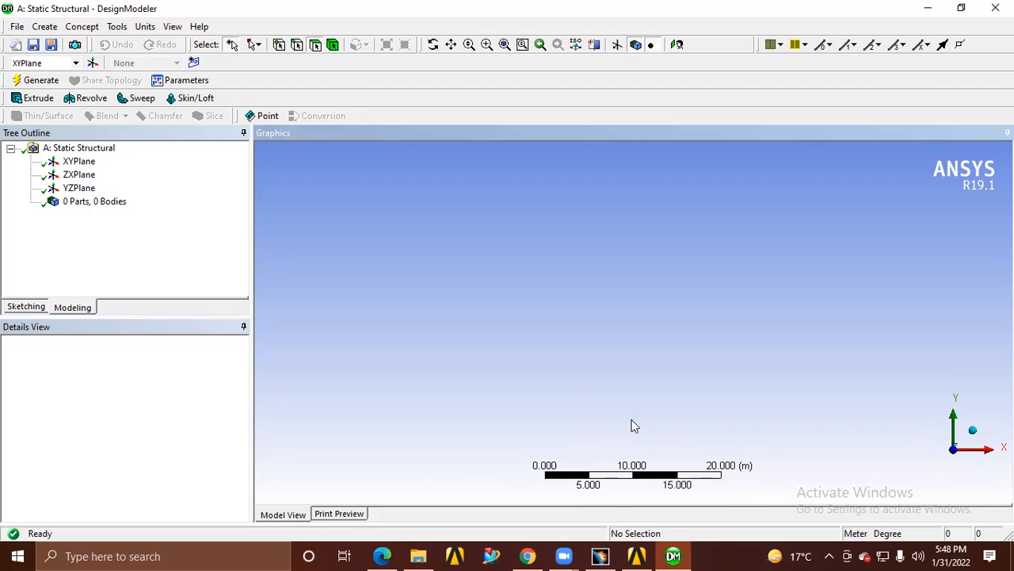
scroll(634, 425, "up", 2)
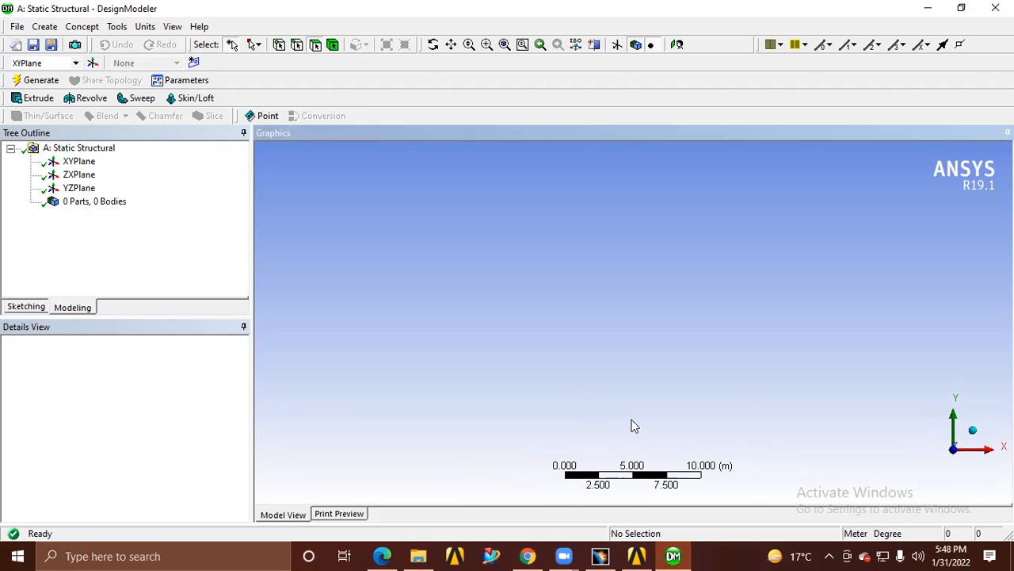
scroll(634, 426, "up", 3)
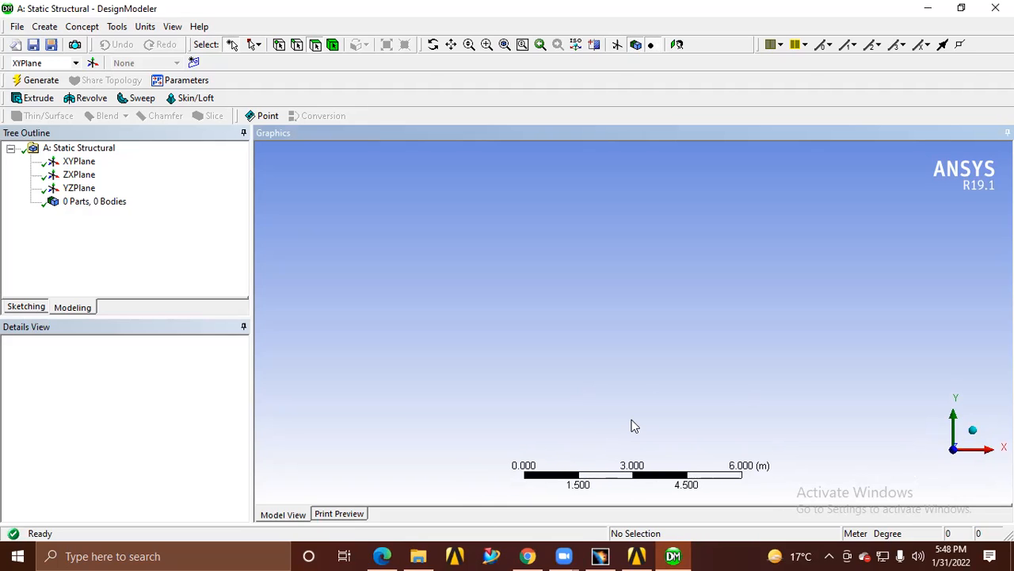
Set the model's length unit to millimetres
scroll(634, 426, "up", 3)
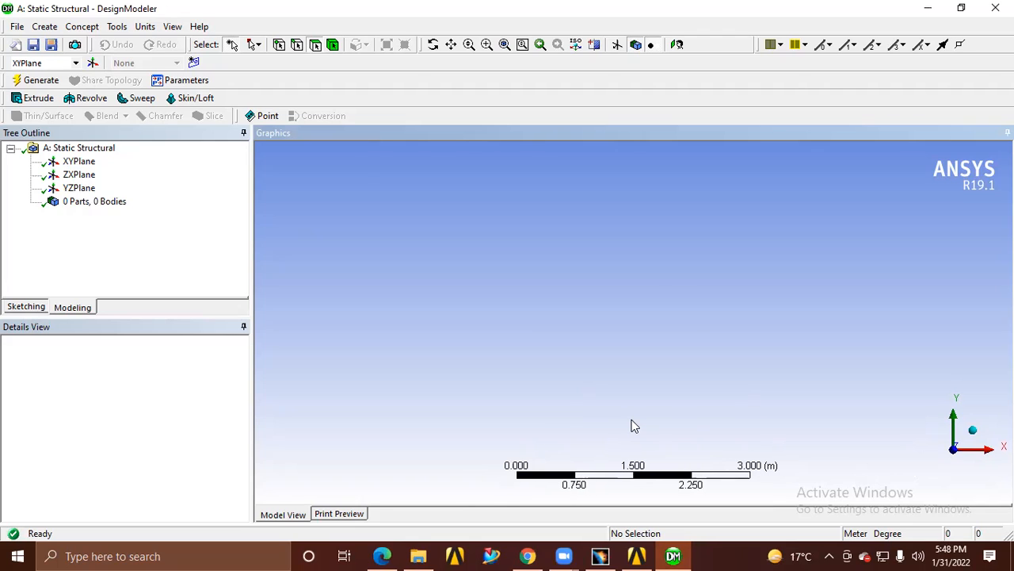
scroll(634, 426, "down", 3)
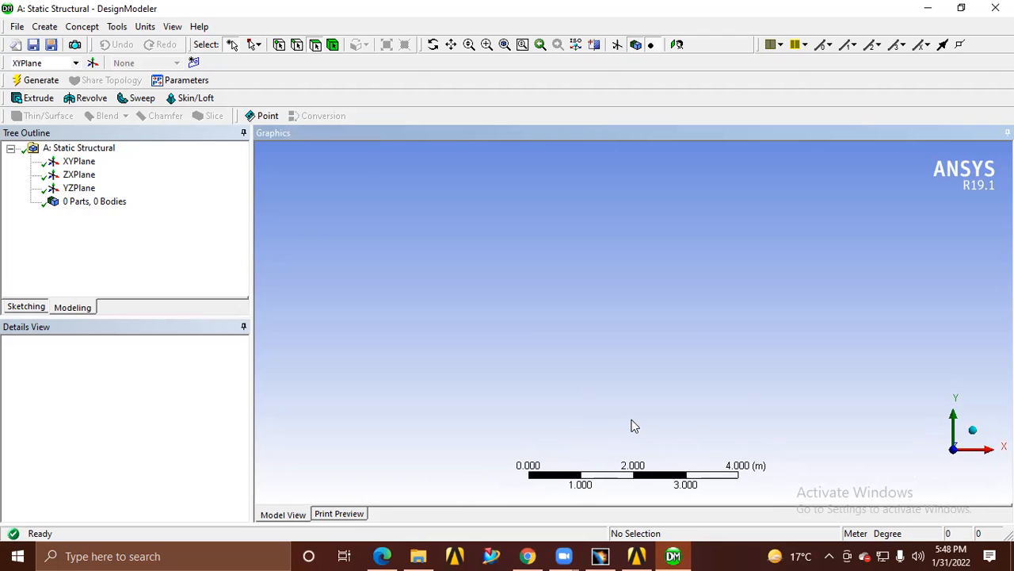
scroll(634, 426, "down", 4)
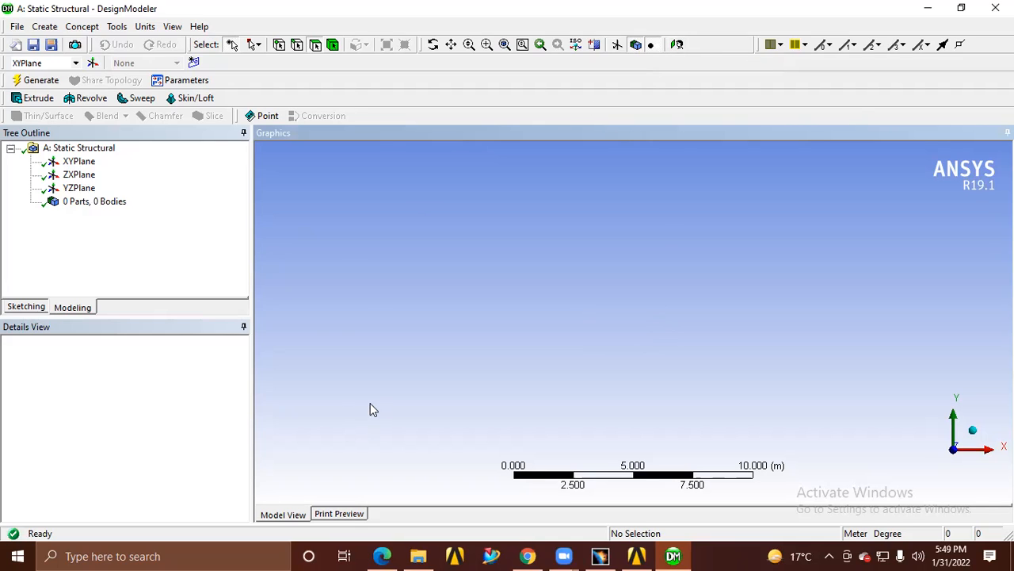
left_click(145, 26)
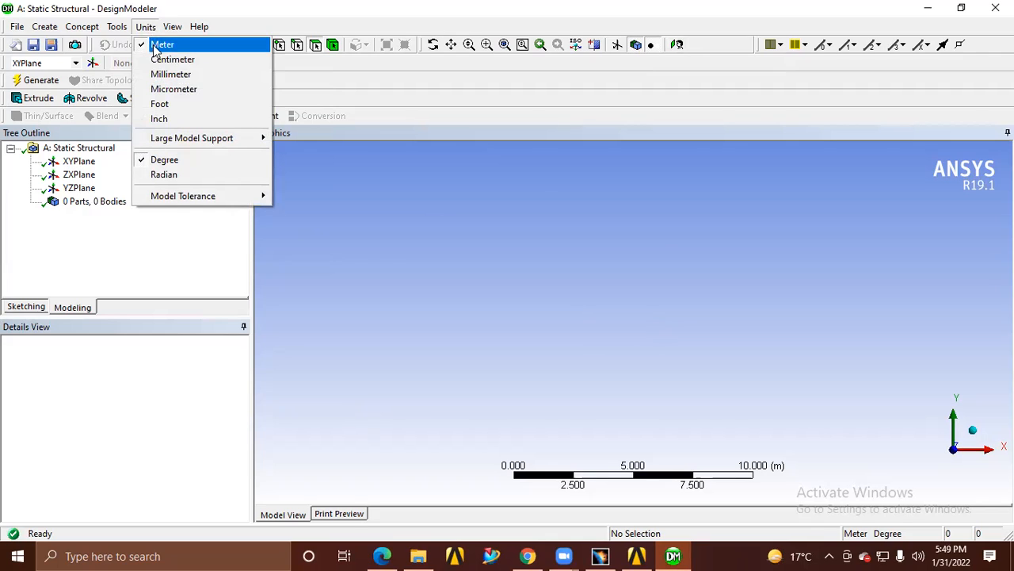
left_click(167, 75)
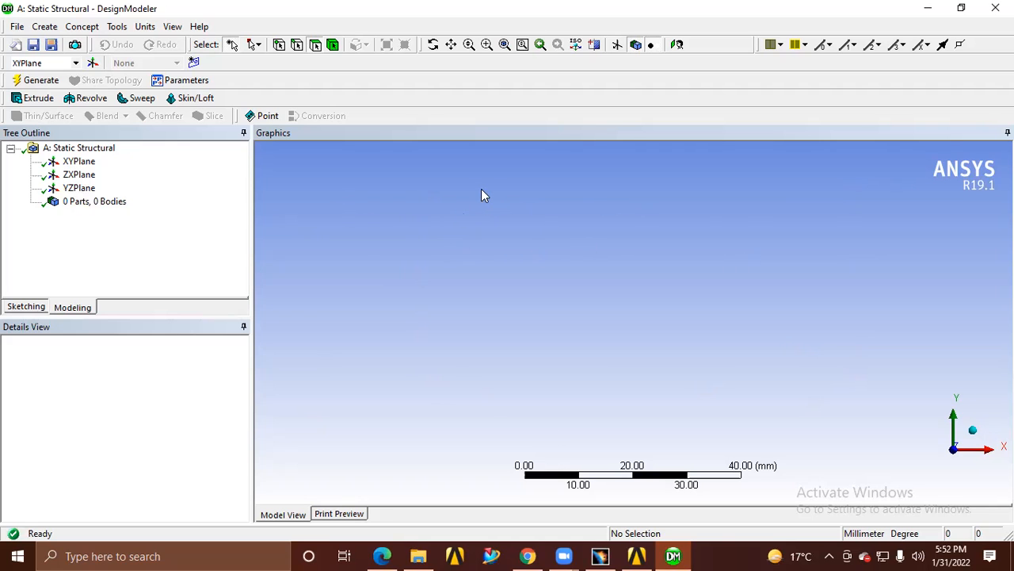
Switch to the MECHANICAL DESIGNING.pdf in Edge and look through its sheets for the notched flanged ring drawing on sheet 20
left_click(382, 556)
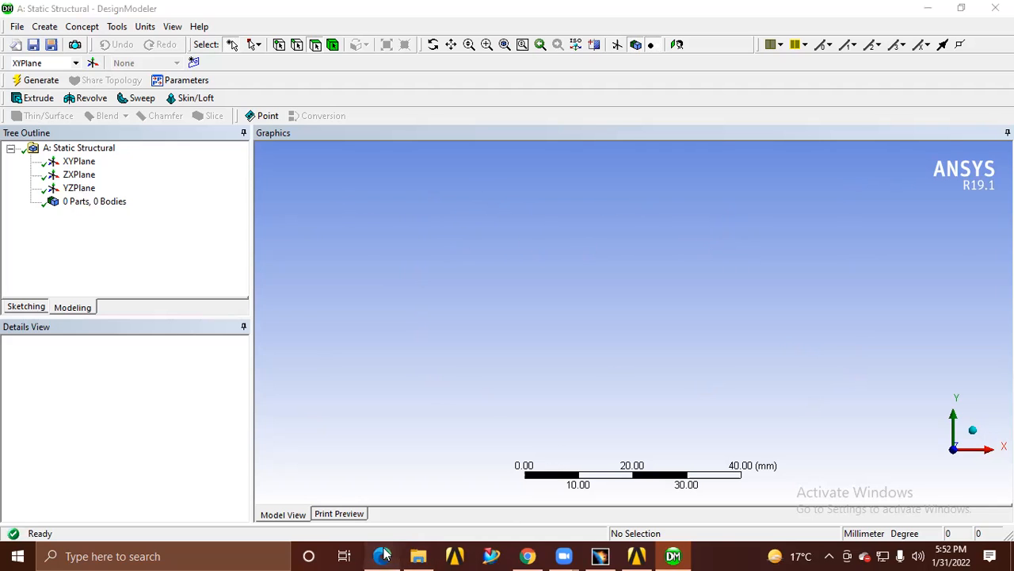
scroll(553, 302, "down", 20)
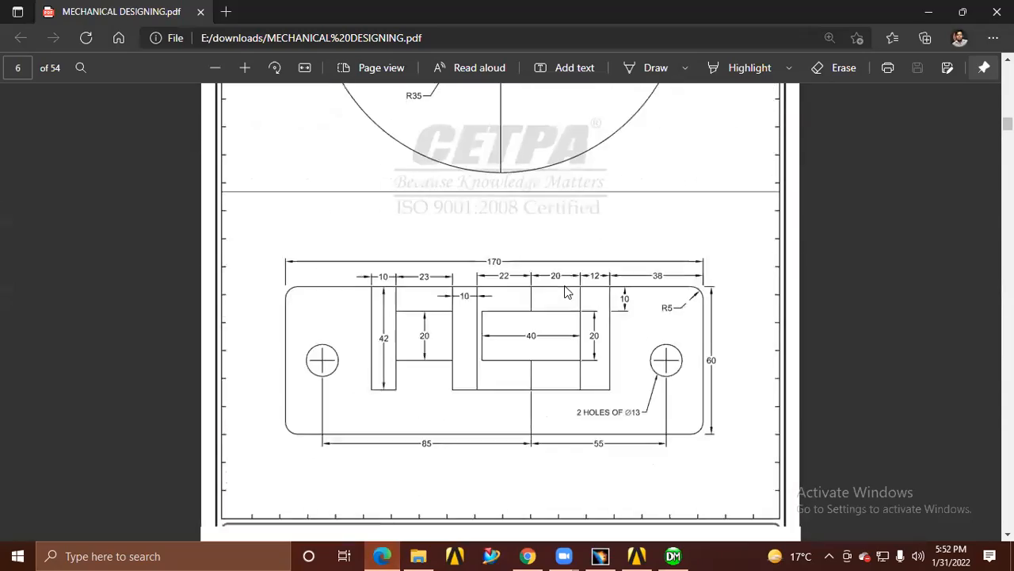
scroll(561, 288, "down", 20)
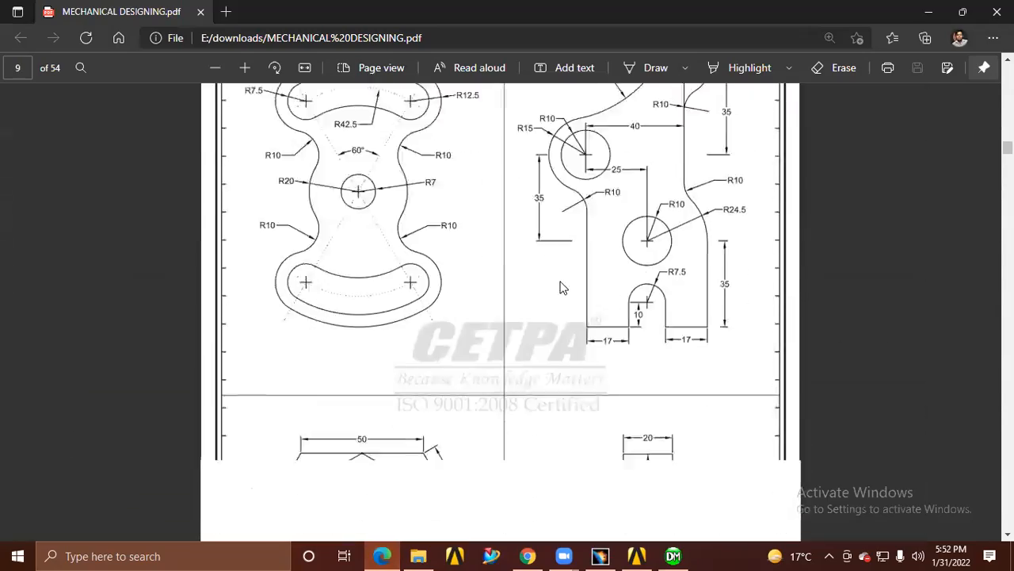
scroll(561, 289, "down", 20)
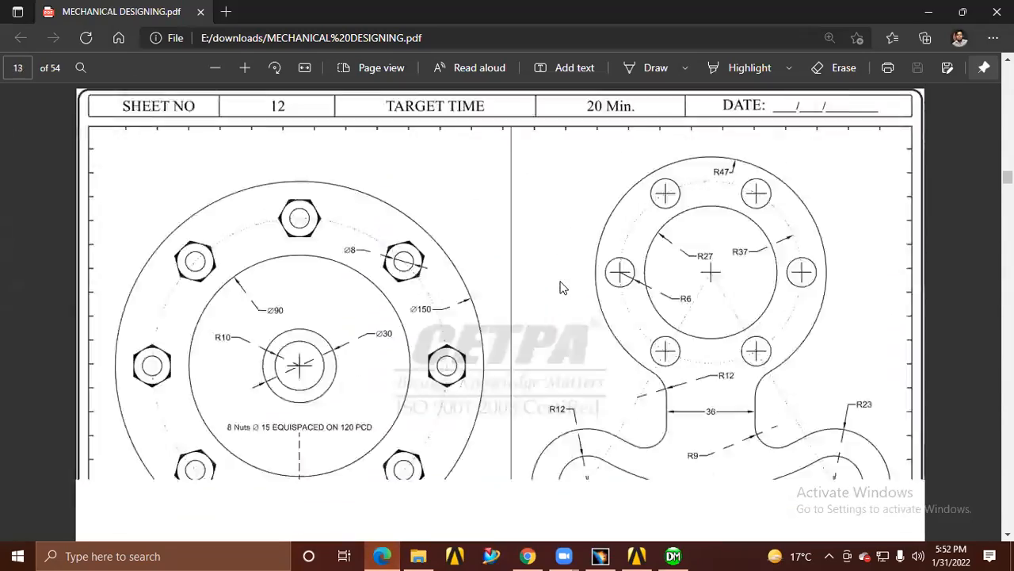
scroll(561, 288, "down", 20)
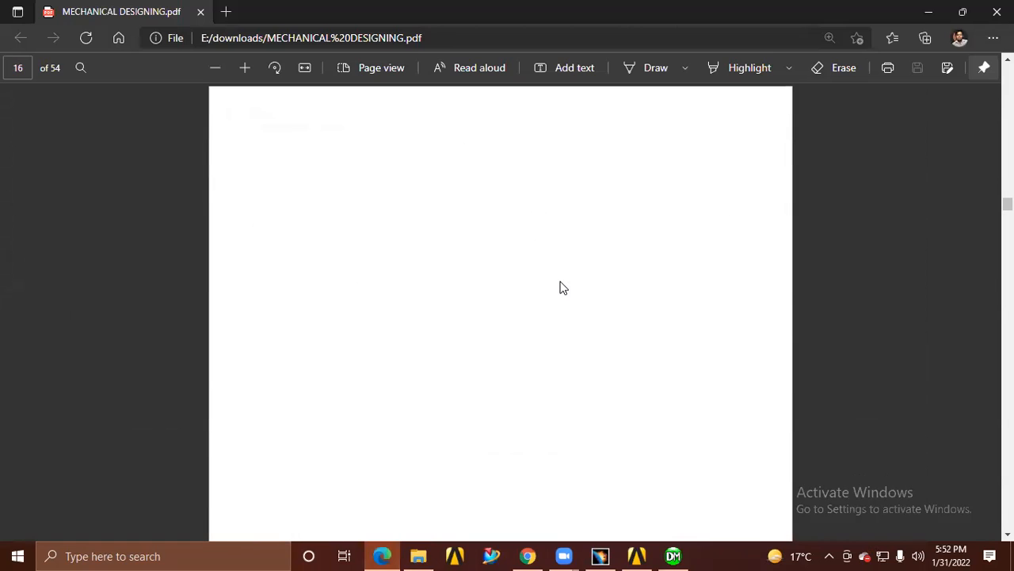
scroll(561, 288, "down", 20)
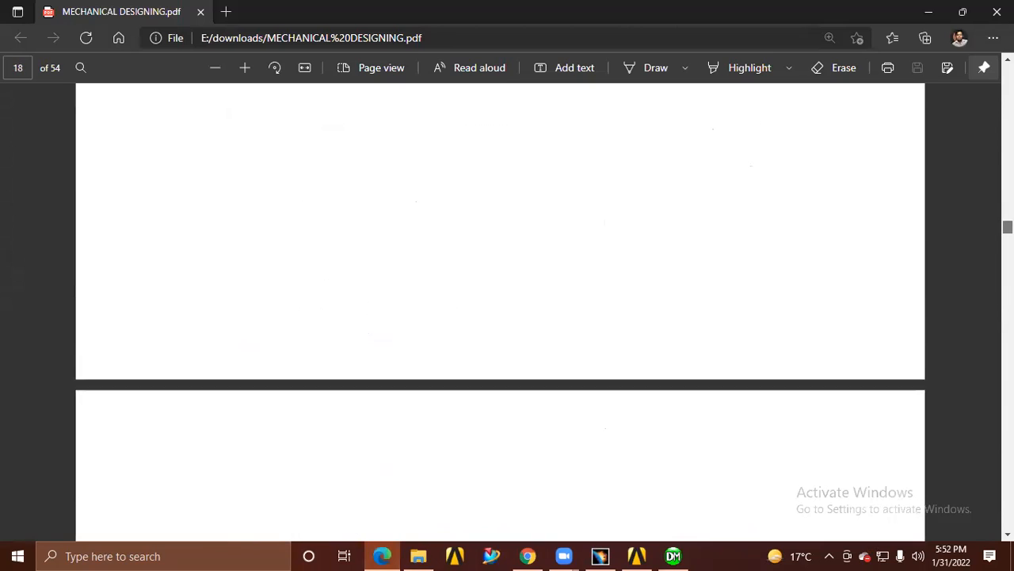
scroll(561, 289, "down", 20)
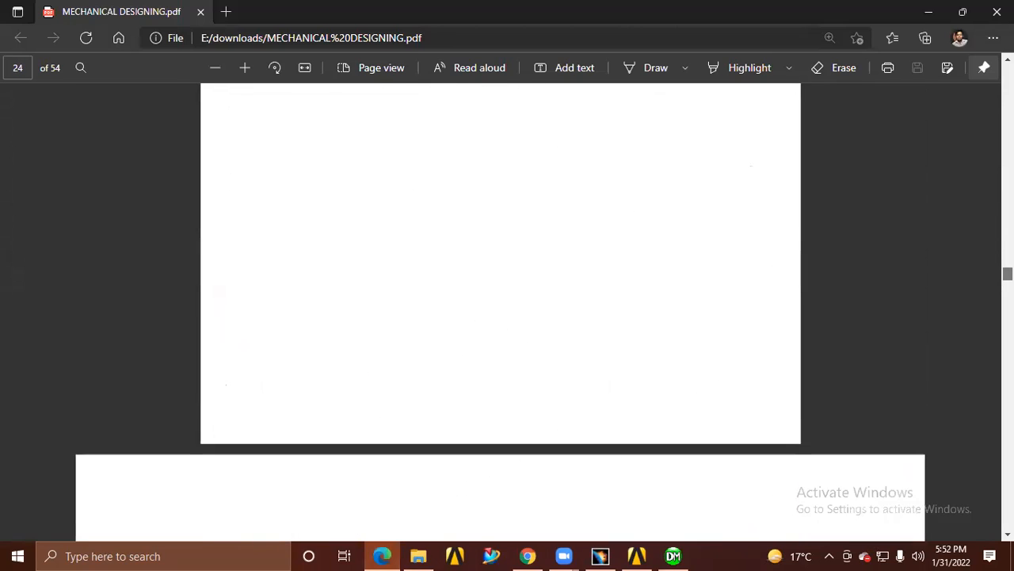
scroll(507, 309, "up", 5)
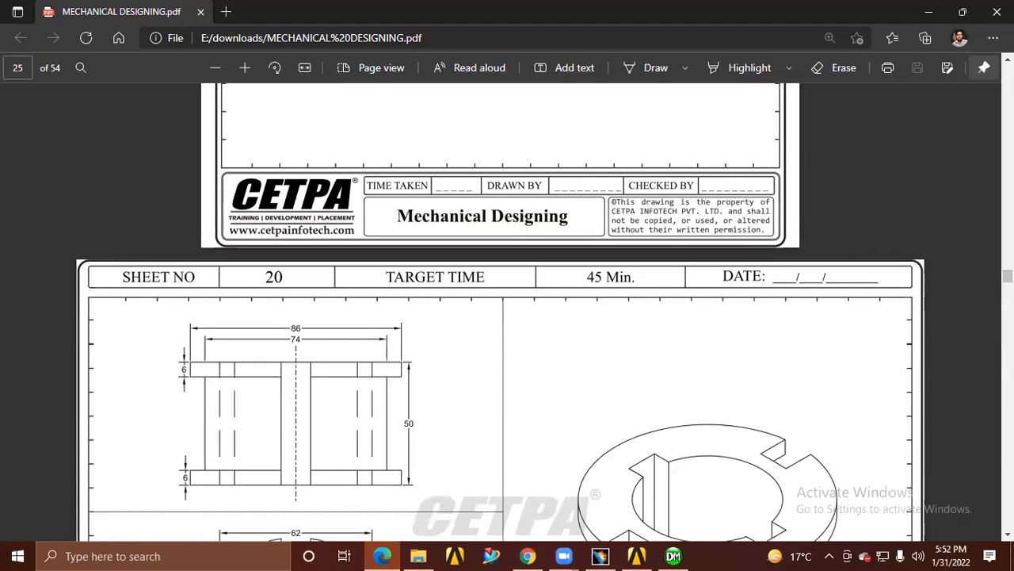
scroll(508, 309, "down", 4)
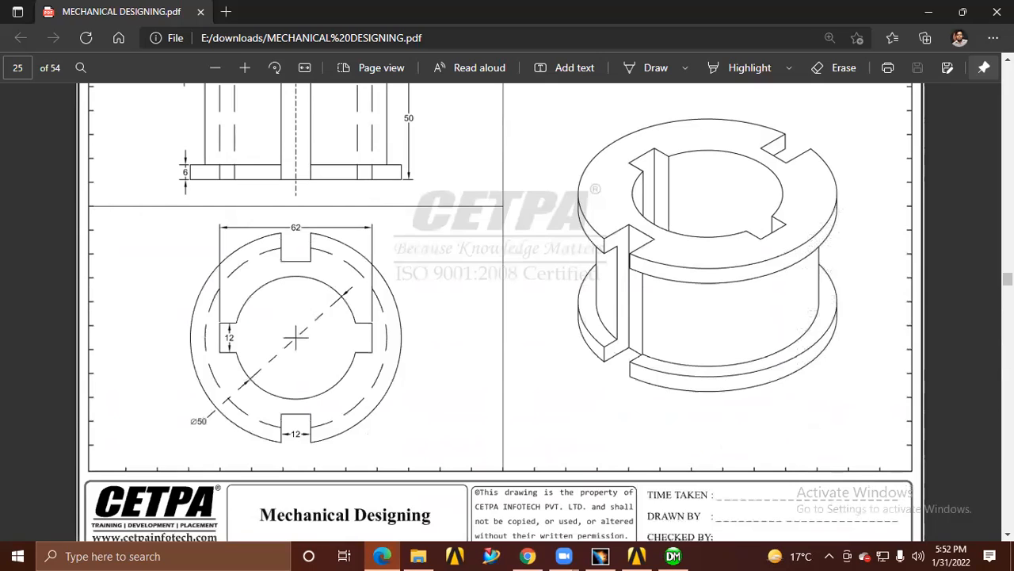
scroll(713, 204, "up", 1)
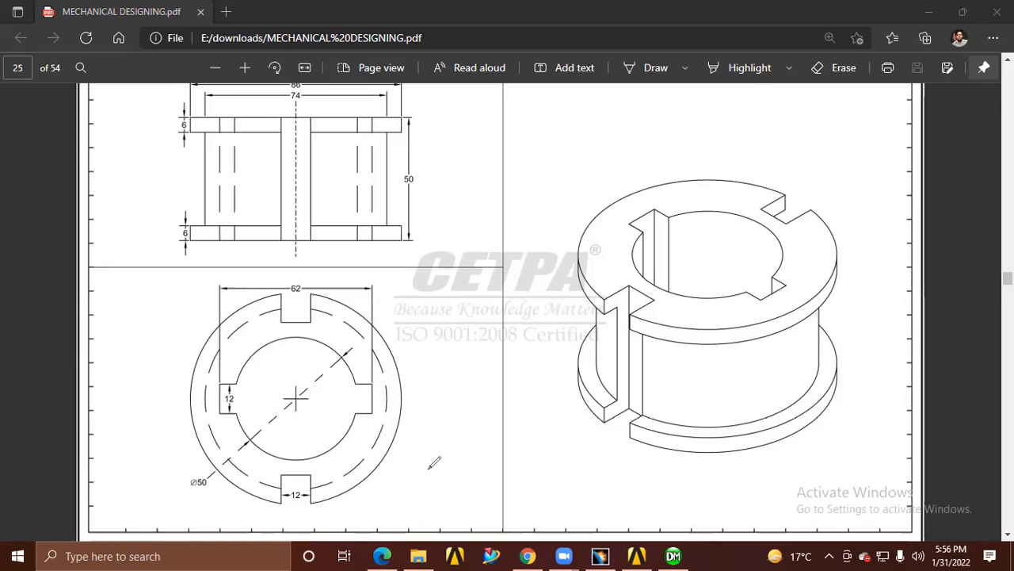
Annotate the area below the drawing with a freehand headed shaft marked 5±0.5 and a separate oval marked ±0.5
mouse_move(428, 468)
left_mouse_down()
mouse_move(537, 470)
mouse_move(488, 502)
mouse_move(429, 508)
mouse_move(428, 455)
mouse_move(412, 468)
mouse_move(420, 516)
mouse_move(429, 500)
left_mouse_up()
mouse_move(600, 452)
left_mouse_down()
mouse_move(614, 489)
mouse_move(607, 448)
left_mouse_up()
mouse_move(520, 482)
left_mouse_down()
mouse_move(515, 458)
mouse_move(527, 452)
mouse_move(504, 427)
mouse_move(512, 433)
mouse_move(550, 415)
mouse_move(561, 421)
mouse_move(552, 427)
left_mouse_up()
left_click(548, 426)
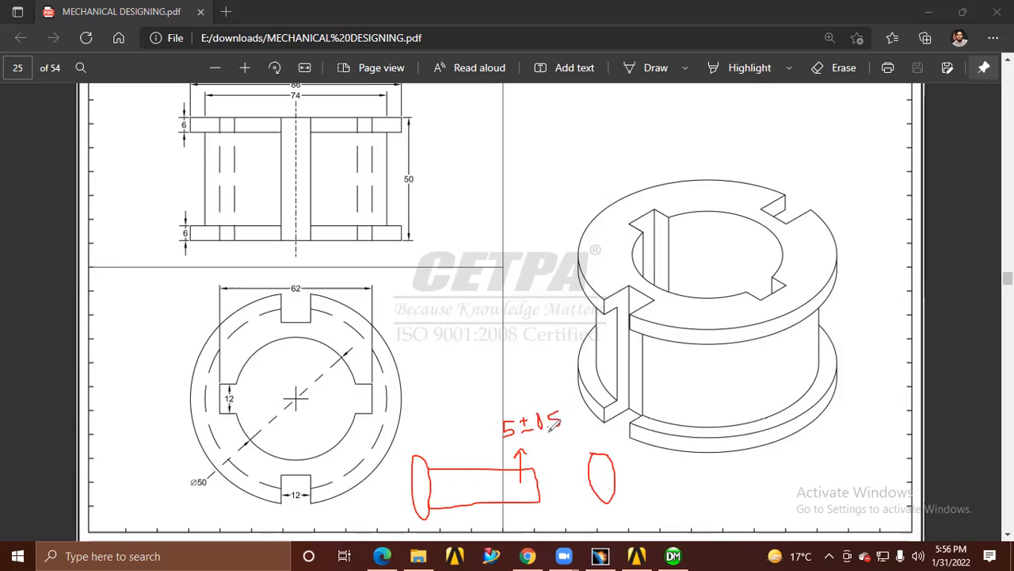
mouse_move(609, 478)
left_mouse_down()
mouse_move(665, 477)
mouse_move(664, 467)
mouse_move(683, 477)
mouse_move(675, 468)
left_mouse_up()
left_click(647, 491)
left_click(671, 475)
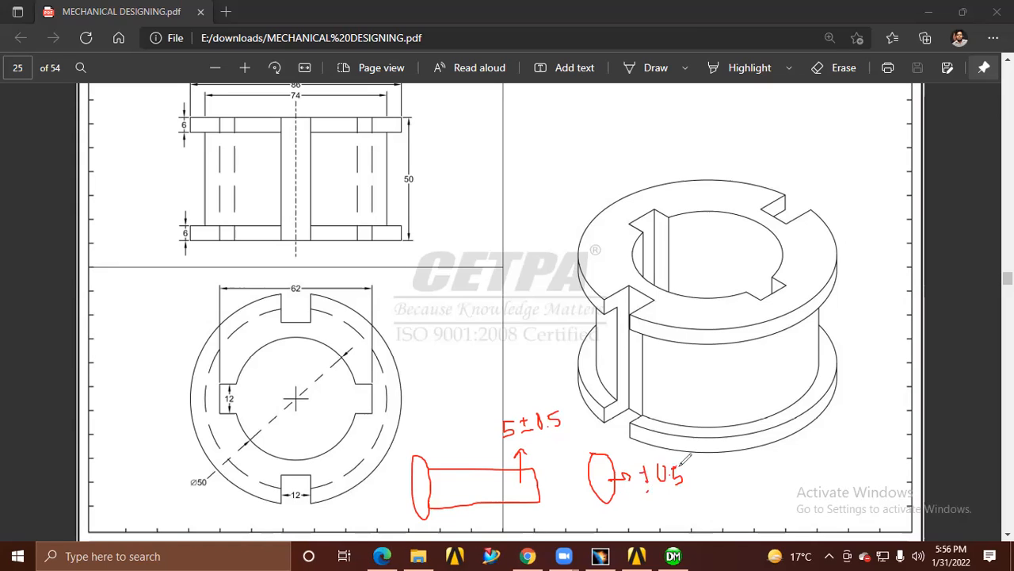
Circle the 5±0.5 tolerance note, link the oval to the note and shaft with arrows, and add pointer arrows above the note and oval
mouse_move(506, 434)
left_mouse_down()
mouse_move(577, 428)
mouse_move(530, 388)
mouse_move(511, 442)
mouse_move(523, 436)
left_mouse_up()
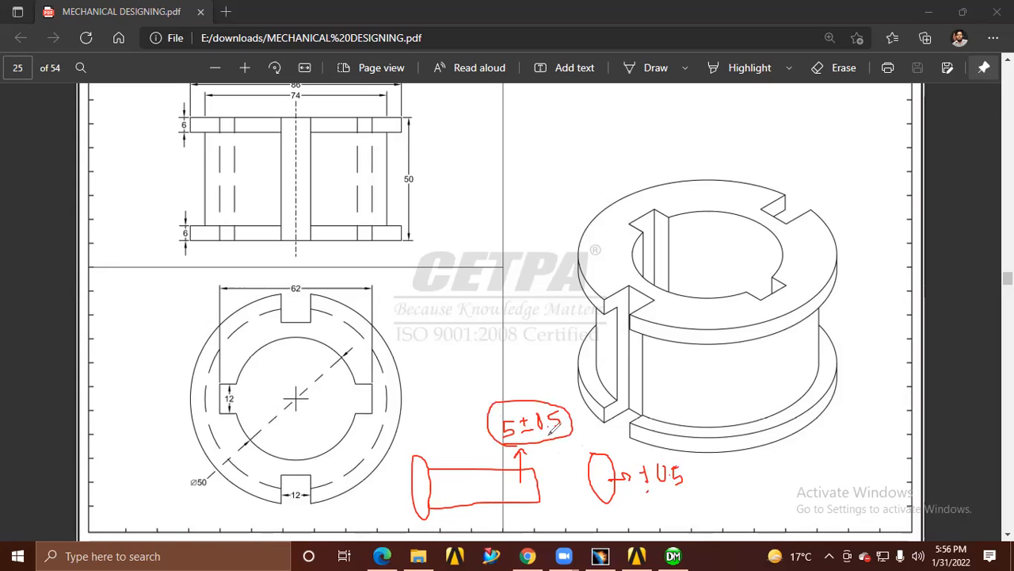
mouse_move(604, 485)
left_mouse_down()
mouse_move(515, 498)
mouse_move(515, 477)
mouse_move(530, 482)
left_mouse_up()
mouse_move(534, 440)
left_mouse_down()
mouse_move(575, 467)
mouse_move(600, 469)
left_mouse_up()
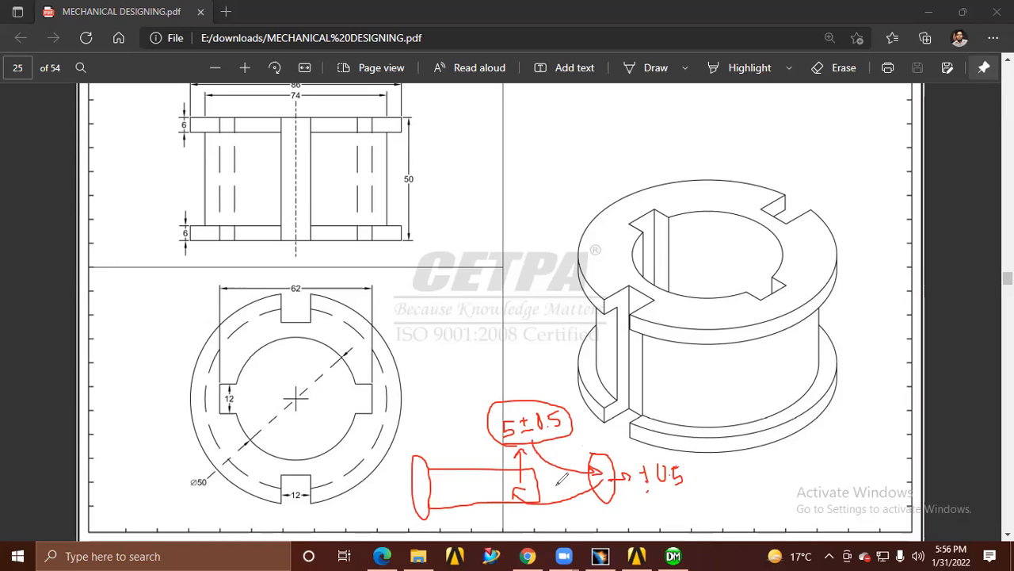
left_click_drag(521, 359, 521, 386)
left_click_drag(515, 377, 526, 376)
mouse_move(587, 425)
left_mouse_down()
mouse_move(594, 444)
mouse_move(604, 432)
left_mouse_up()
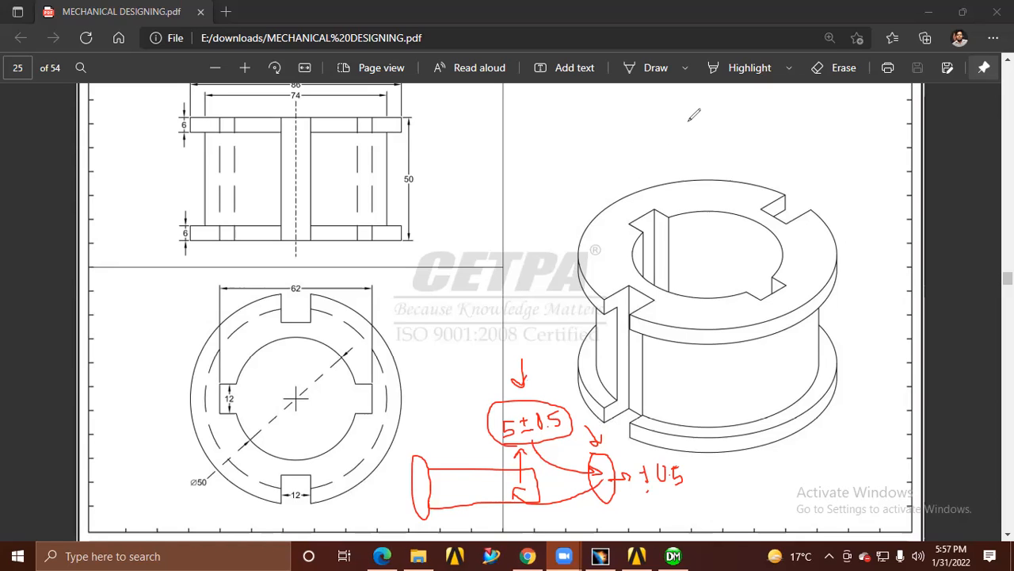
Minimize the PDF window to return to DesignModeler and clear the red annotations from the screen
left_click(931, 16)
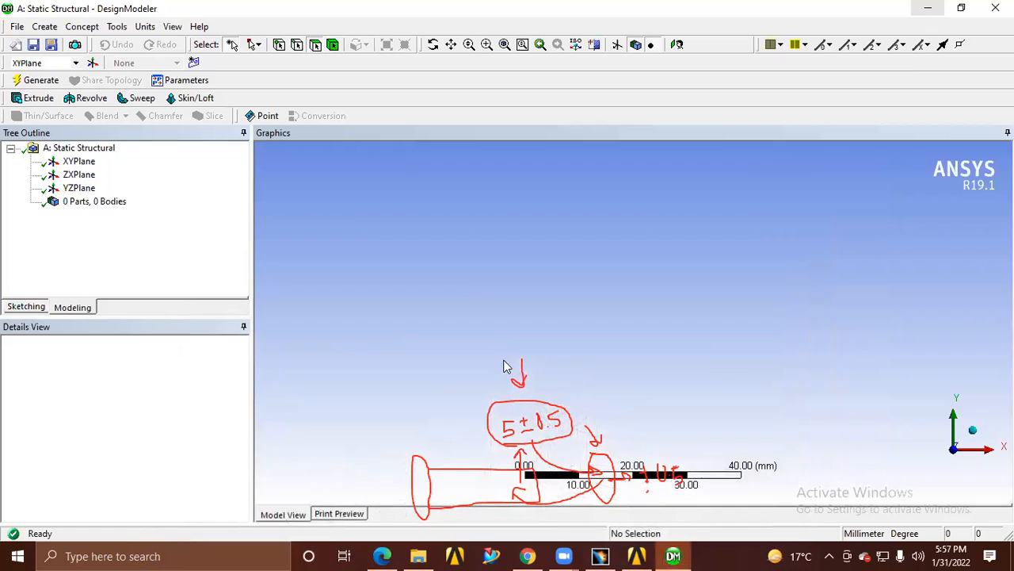
left_click(671, 49)
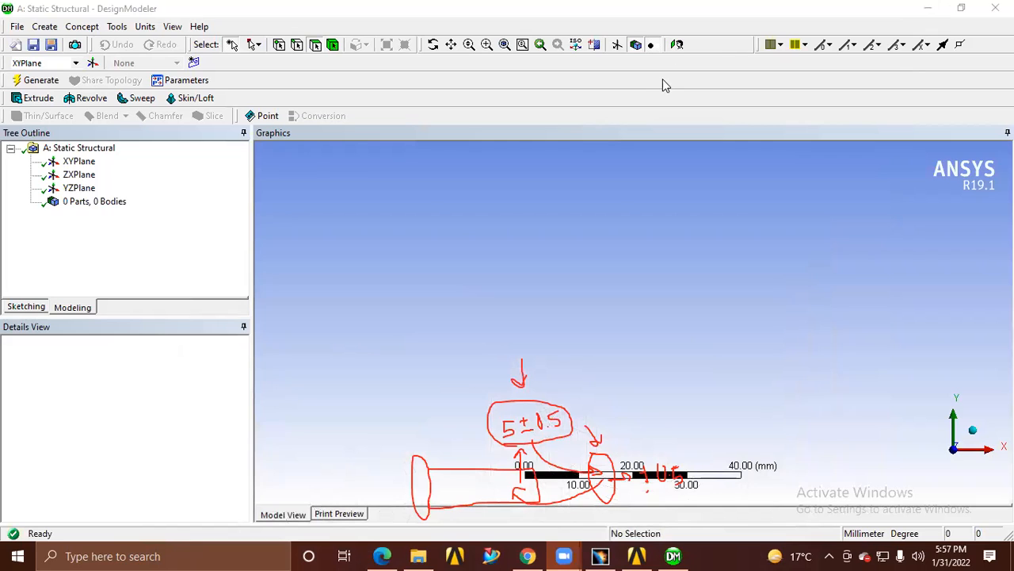
left_click(663, 78)
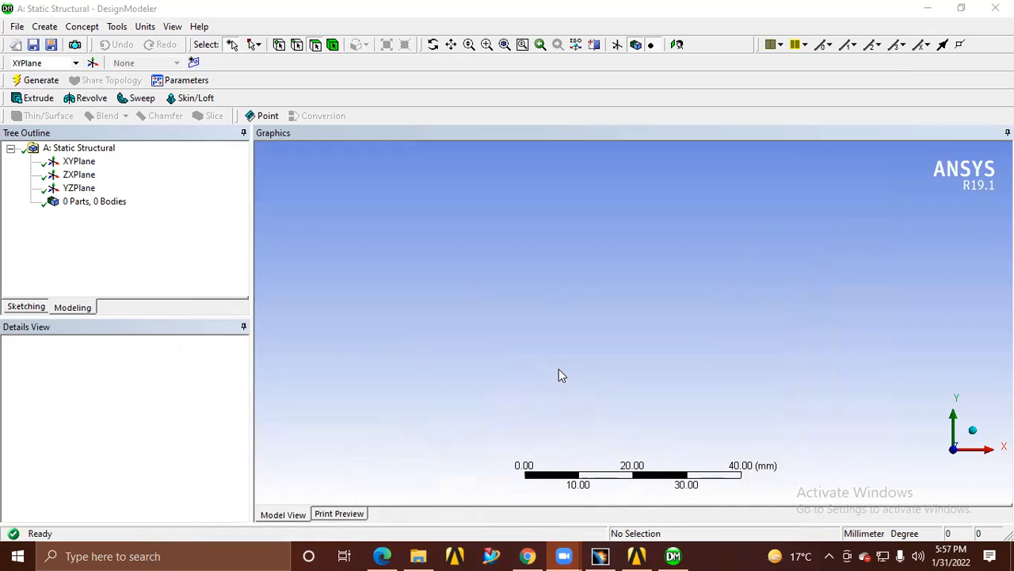
Select the XY plane, orient the view normal to it, and enter sketching mode
left_click(73, 163)
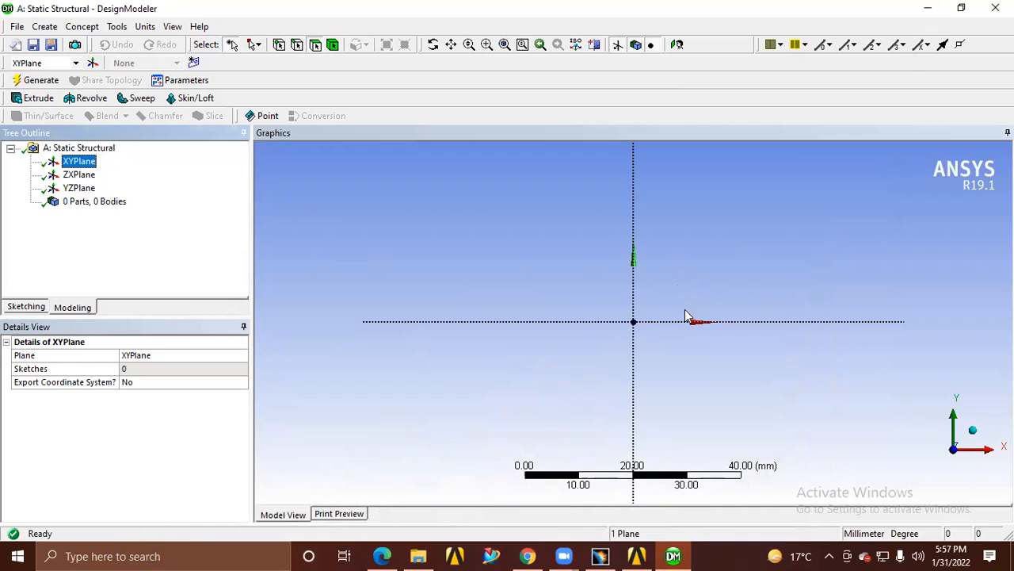
middle_click_drag(656, 315, 646, 356)
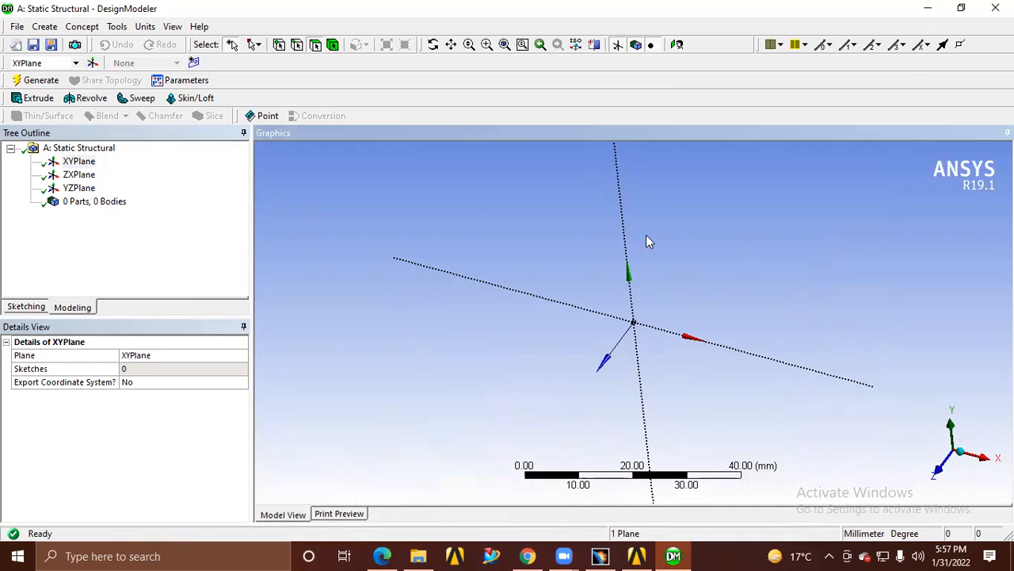
left_click(677, 44)
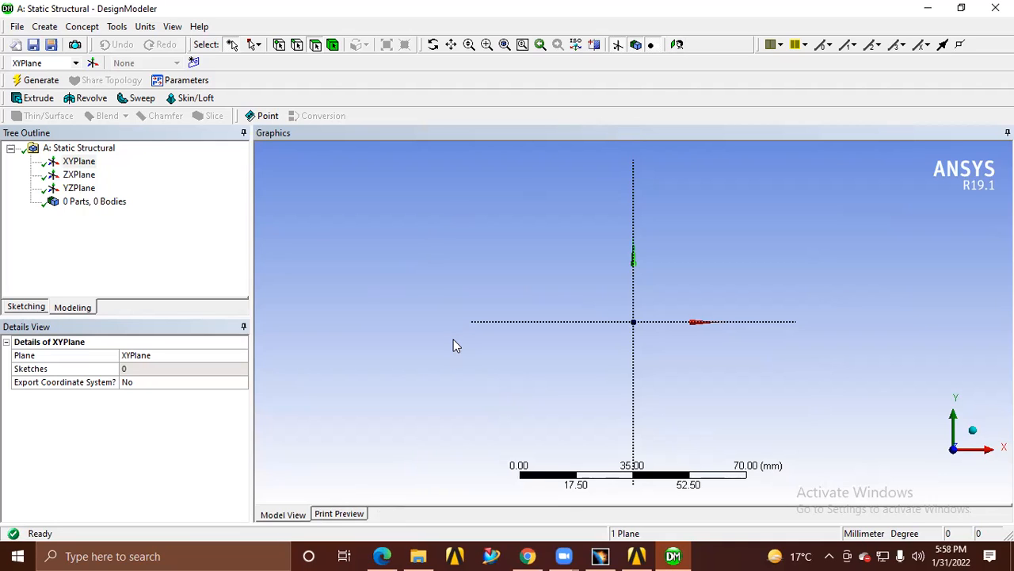
left_click(26, 308)
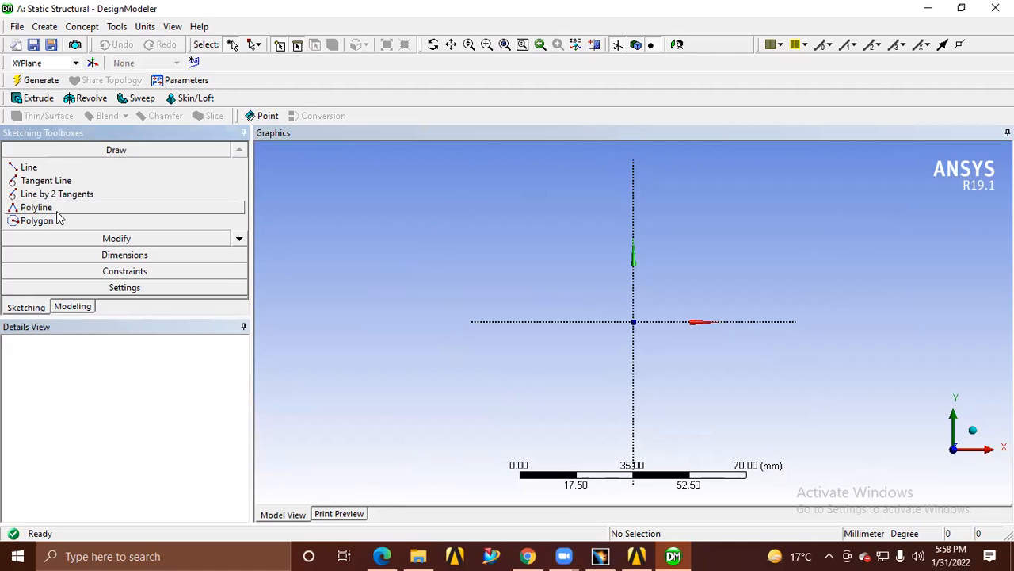
Examine the full list of available sketch drawing tools, from lines through to construction points
left_click(240, 238)
left_click(240, 238)
left_click(239, 237)
left_click(239, 238)
left_click(239, 238)
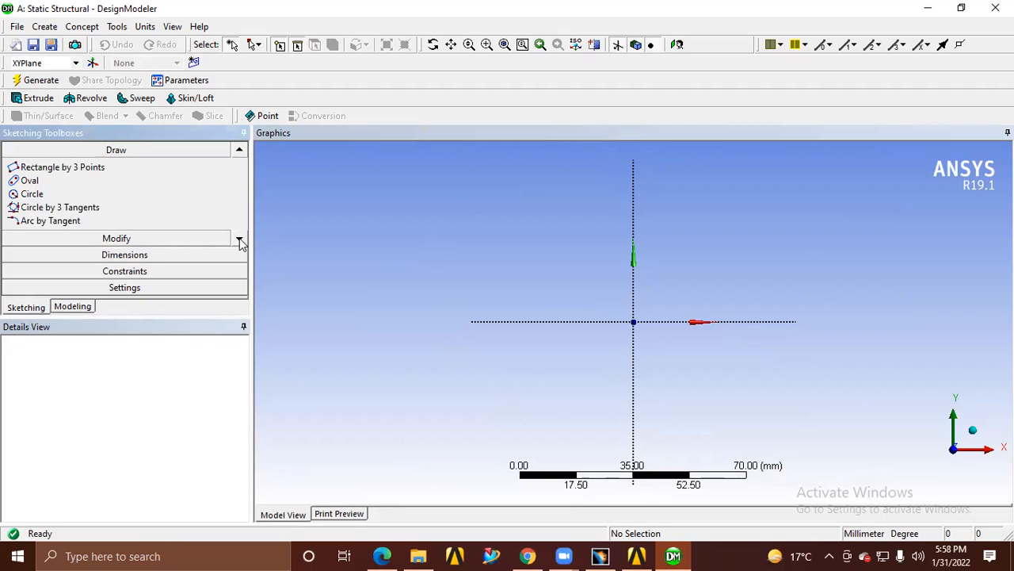
left_click(239, 238)
left_click(239, 238)
left_click(239, 238)
left_click(239, 237)
left_click(240, 238)
left_click(240, 238)
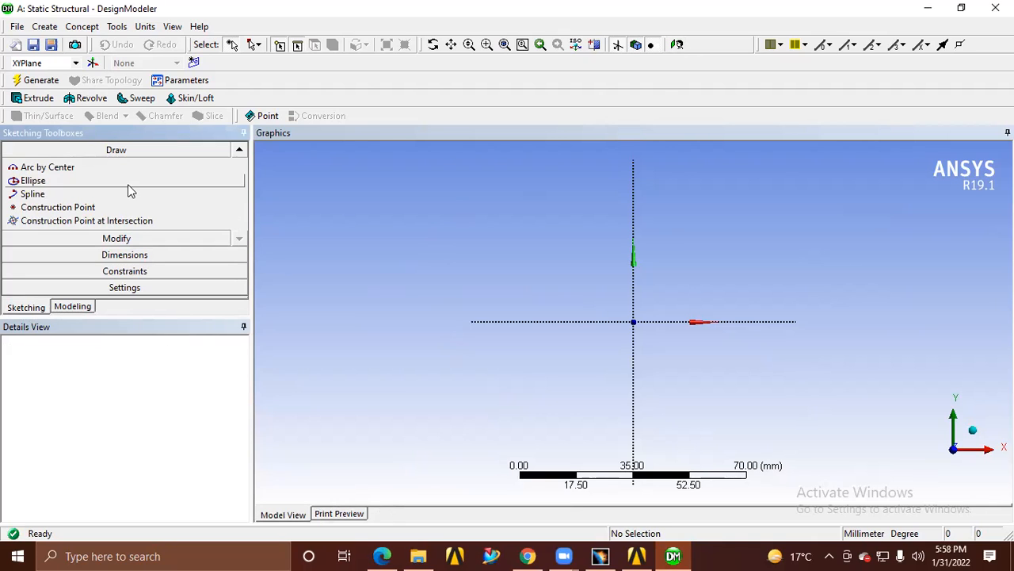
Draw a circle of about 33 mm radius centred on the origin of the XY plane
left_click(236, 153)
left_click(236, 152)
left_click(236, 153)
left_click(27, 170)
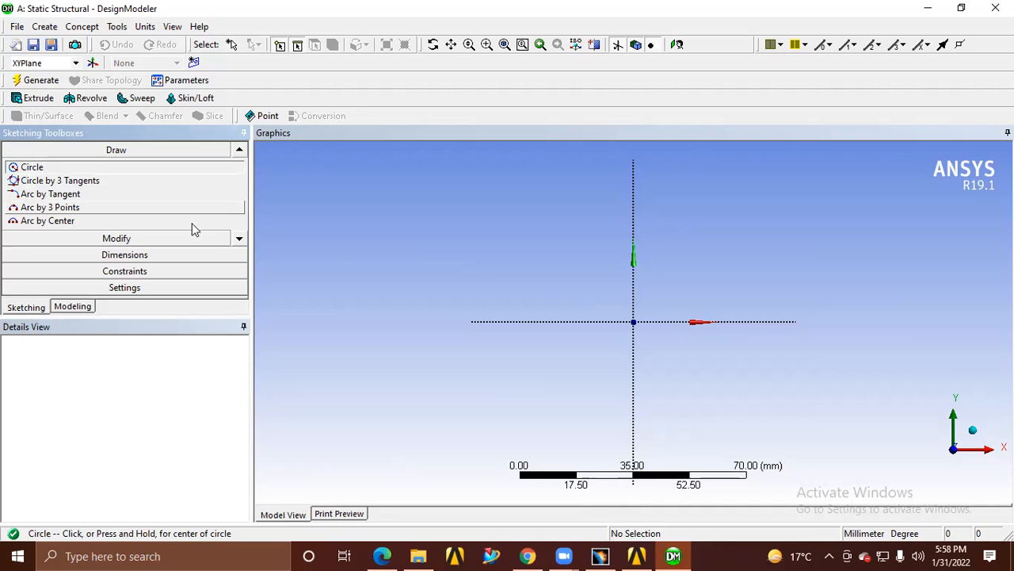
left_click(633, 321)
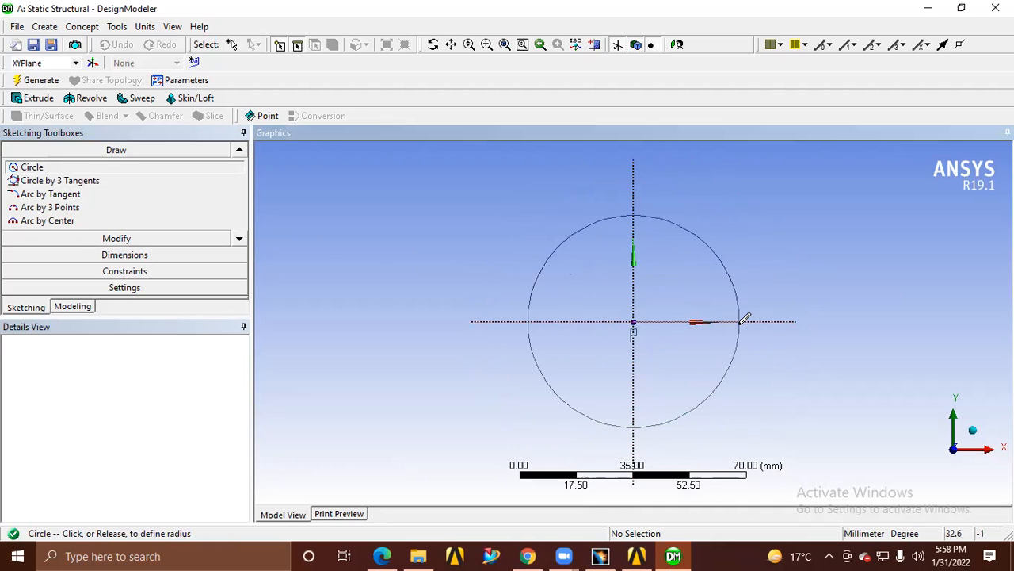
left_click(745, 319)
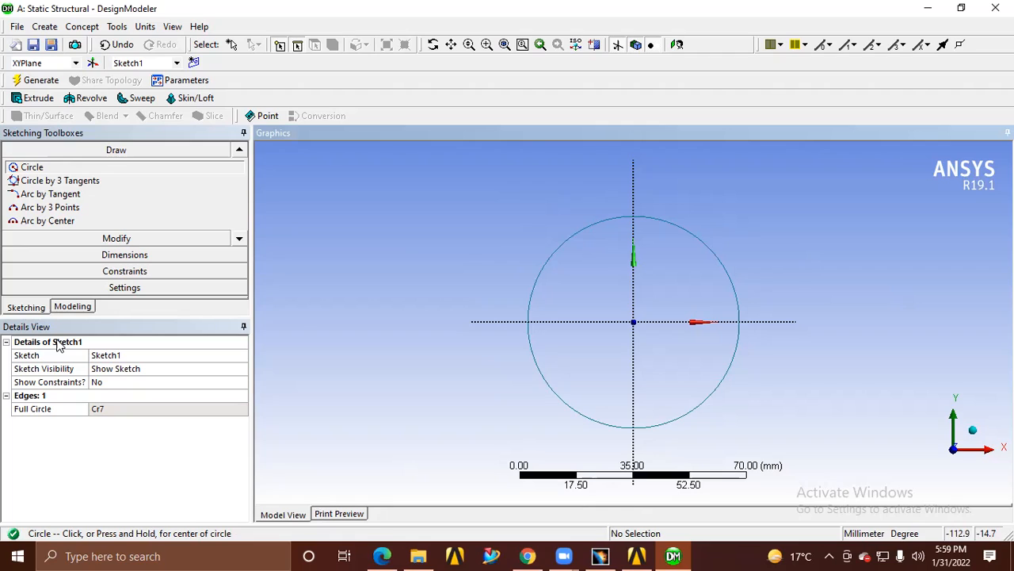
Keep Sketch1's visibility at Show Sketch and set its Show Constraints option to Yes
left_click(125, 371)
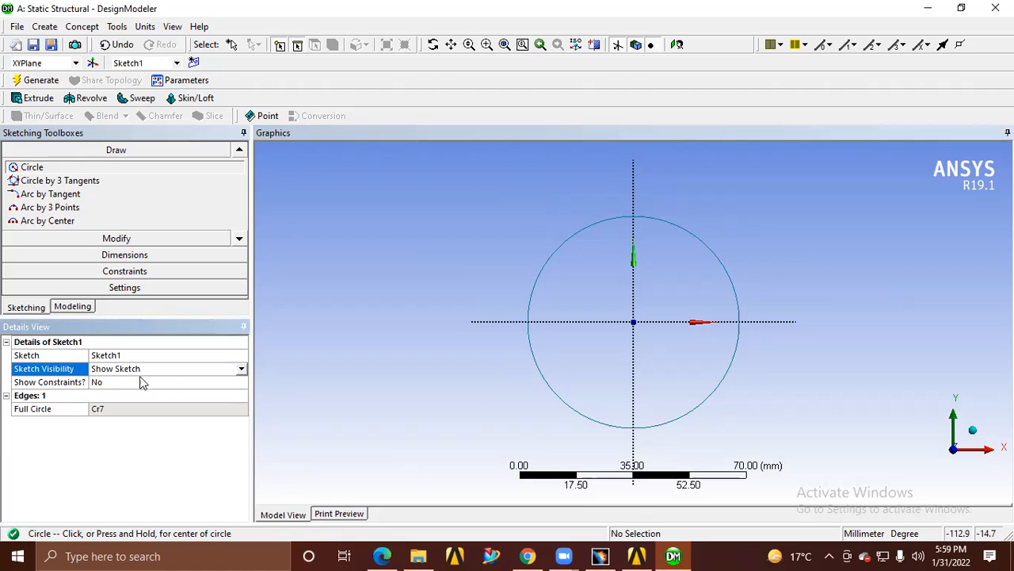
left_click(241, 369)
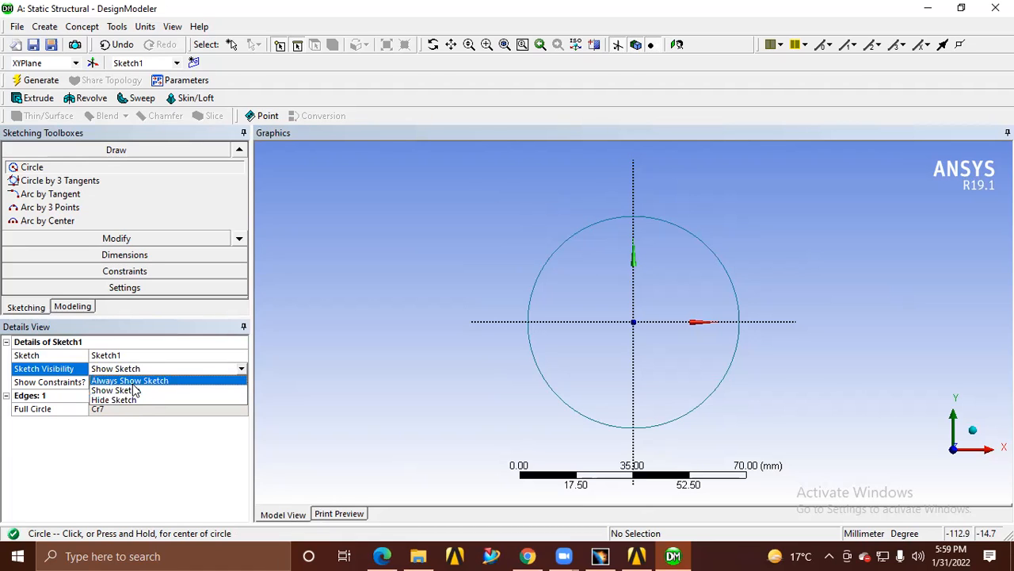
left_click(242, 368)
left_click(242, 368)
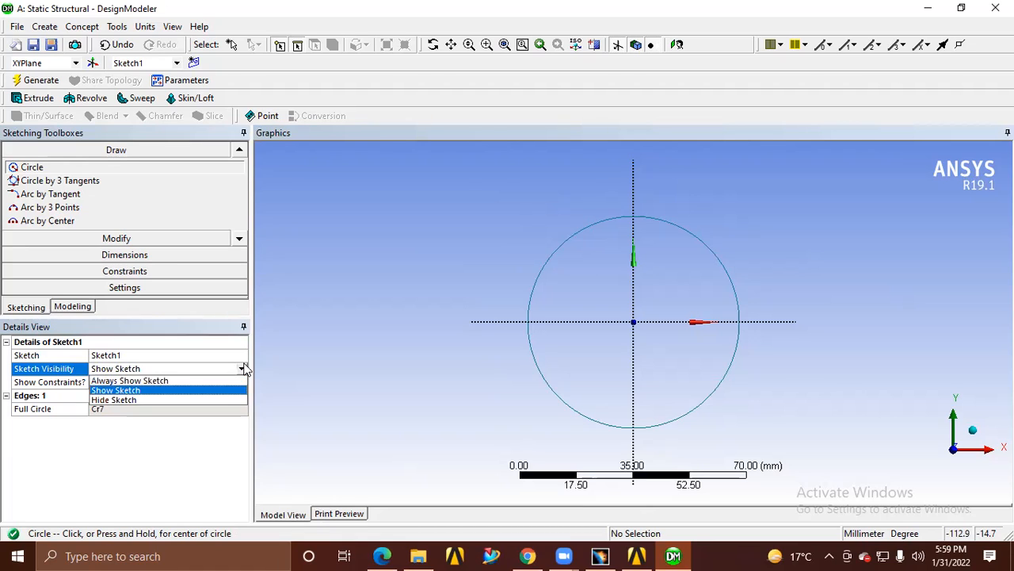
left_click(212, 369)
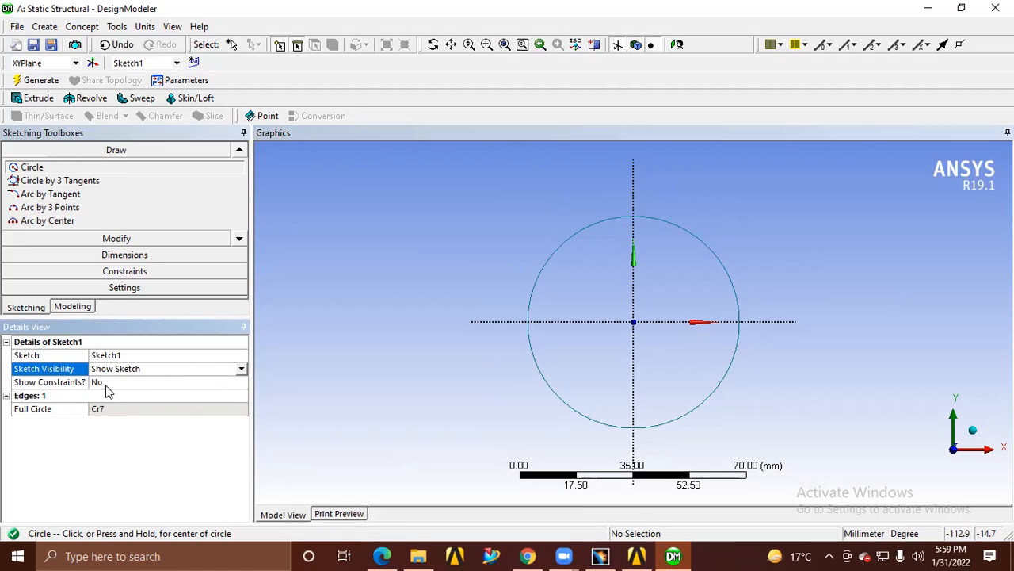
left_click(107, 385)
left_click(241, 384)
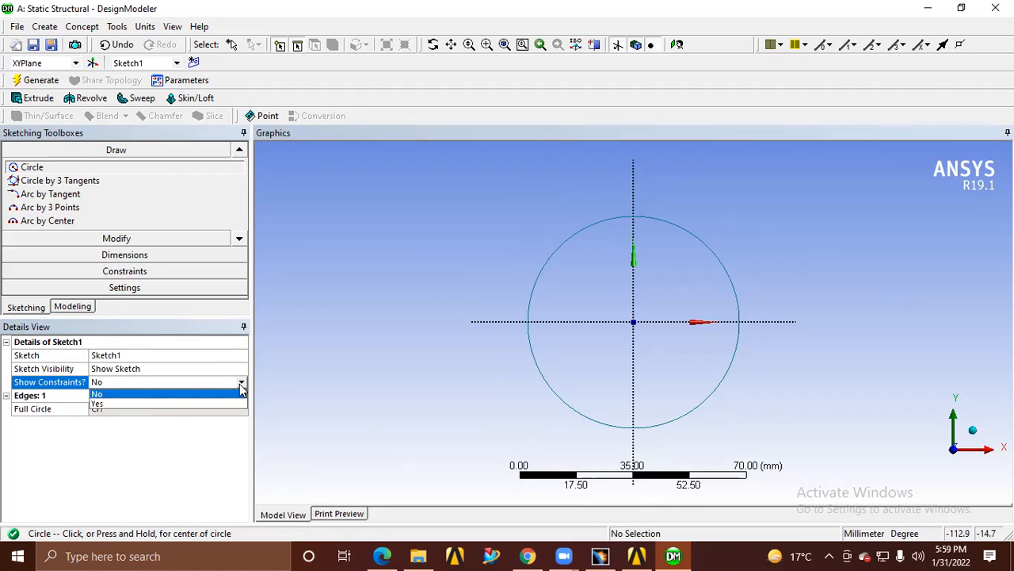
left_click(145, 404)
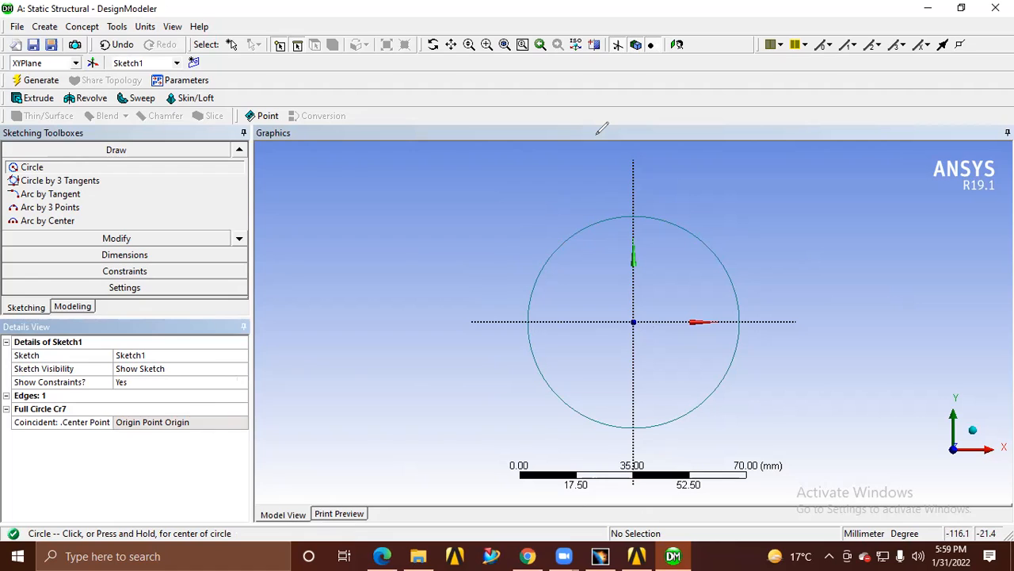
Annotate the blank area beside the circle in red with the heading "2-Const" and the numbered entries "Geomet" and "Dimen"
mouse_move(311, 180)
left_mouse_down()
mouse_move(317, 203)
mouse_move(344, 223)
mouse_move(368, 187)
mouse_move(402, 208)
mouse_move(456, 195)
left_mouse_up()
mouse_move(459, 165)
left_mouse_down()
mouse_move(469, 197)
mouse_move(480, 174)
left_mouse_up()
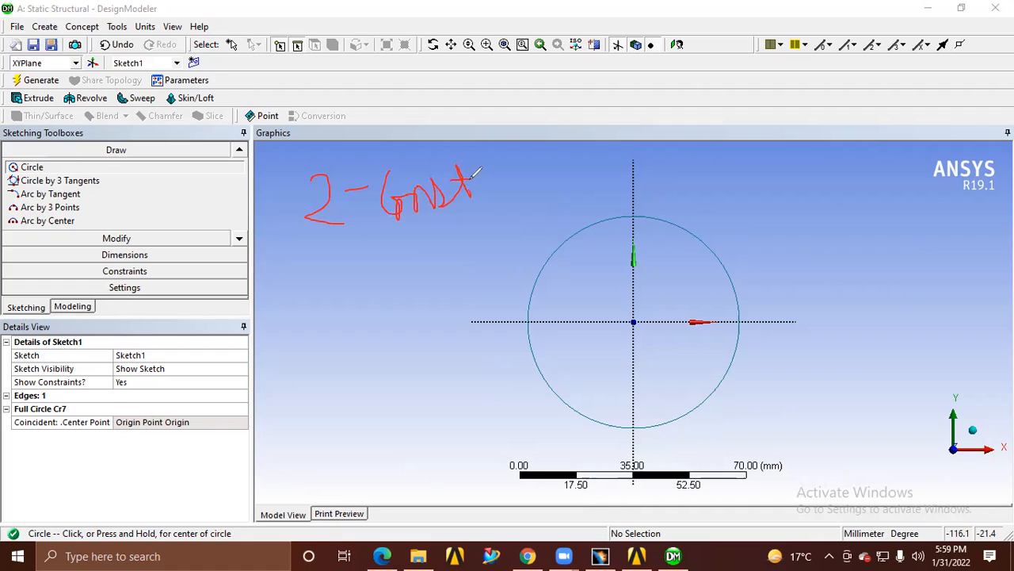
left_click_drag(293, 263, 282, 292)
mouse_move(330, 256)
left_mouse_down()
mouse_move(317, 270)
mouse_move(351, 285)
mouse_move(425, 265)
mouse_move(456, 271)
mouse_move(450, 245)
left_mouse_up()
mouse_move(291, 322)
left_mouse_down()
mouse_move(324, 349)
mouse_move(352, 305)
mouse_move(367, 333)
mouse_move(468, 317)
mouse_move(464, 333)
left_mouse_up()
left_click(367, 311)
left_click_drag(347, 340, 360, 351)
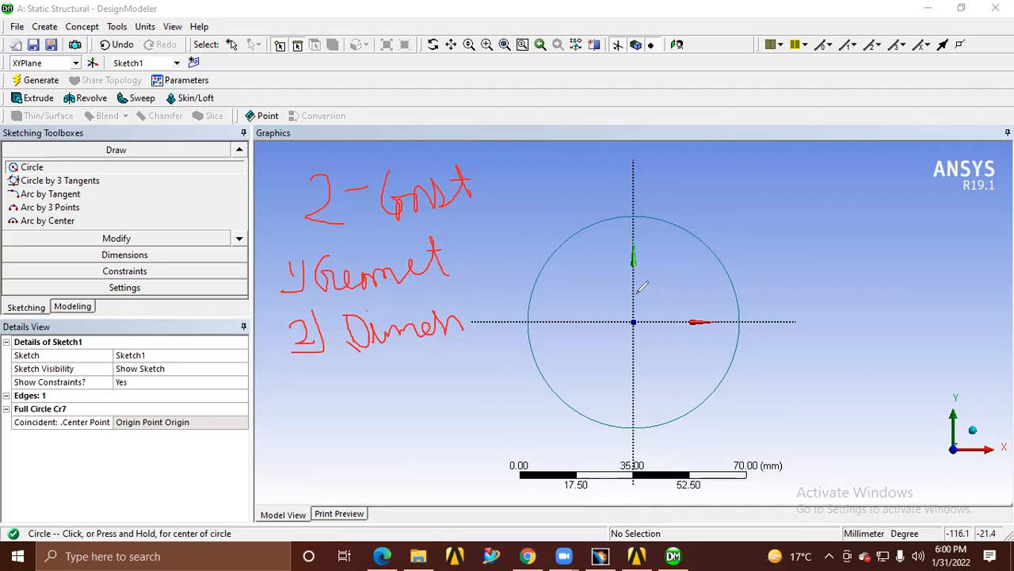
Illustrate coincident centres with a freehand red circle and a mark on the origin, and clear all annotations
mouse_move(883, 203)
left_mouse_down()
mouse_move(847, 213)
mouse_move(904, 263)
mouse_move(898, 200)
mouse_move(880, 206)
left_mouse_up()
left_click_drag(633, 322, 637, 325)
left_click_drag(875, 236, 874, 236)
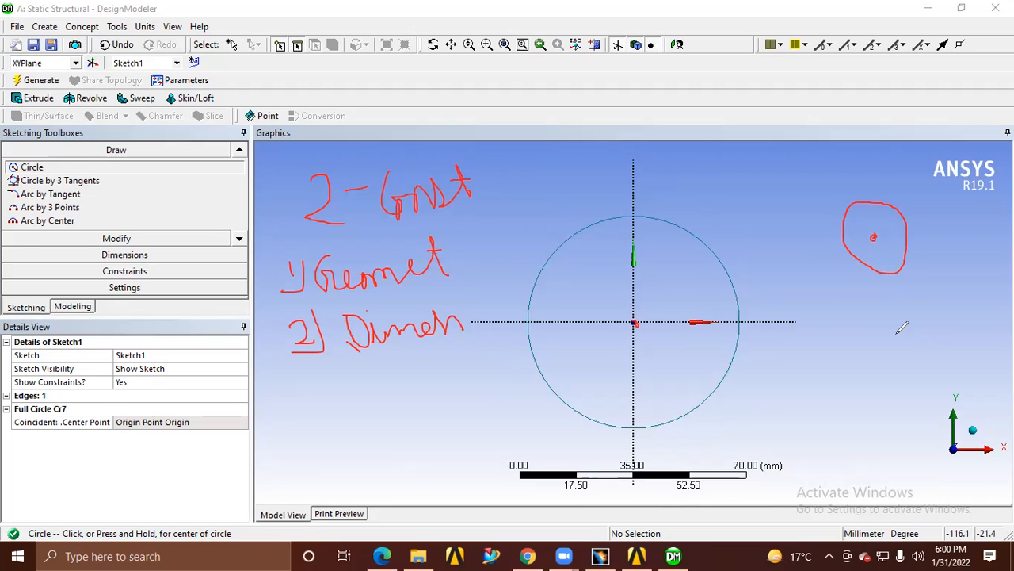
left_click(781, 69)
left_click(765, 78)
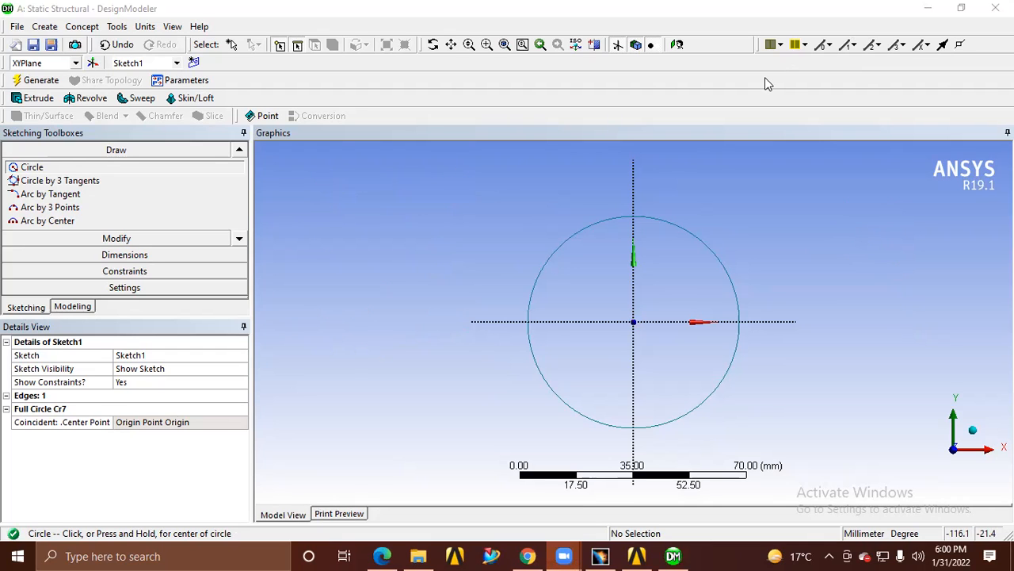
Switch to CATIA V5 and exit it without saving the changes to Part1
left_click(600, 555)
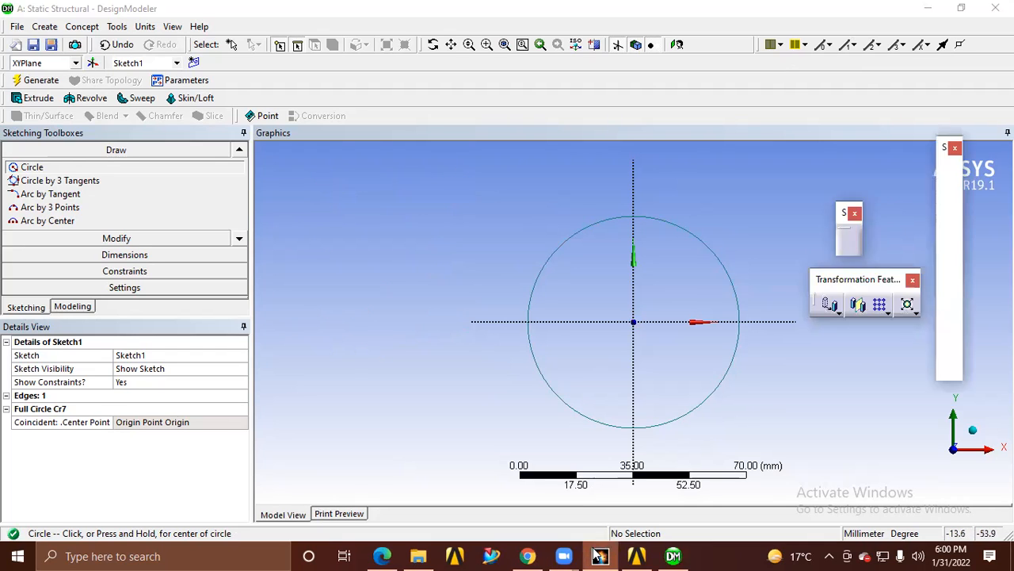
left_click(995, 8)
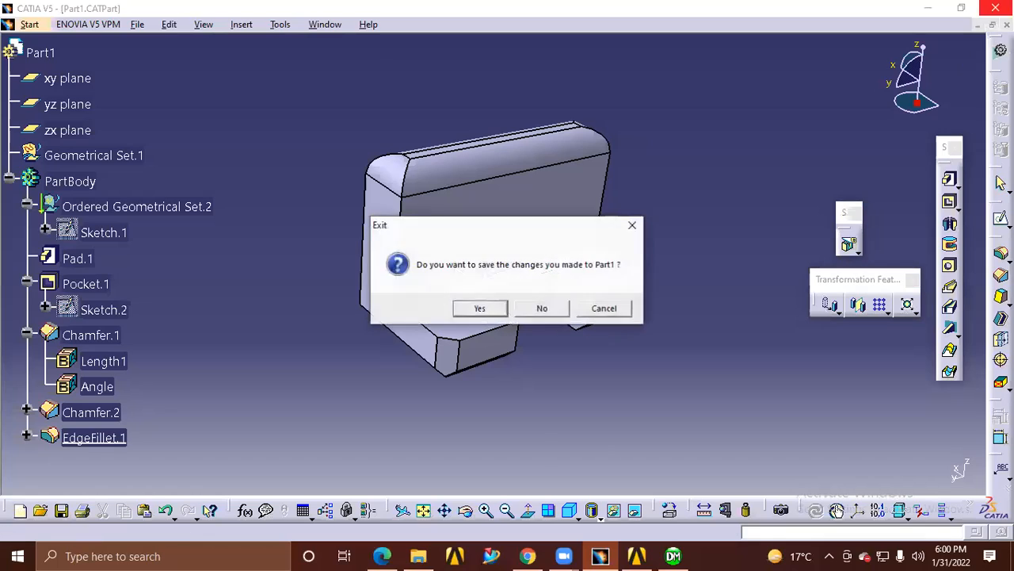
left_click(545, 309)
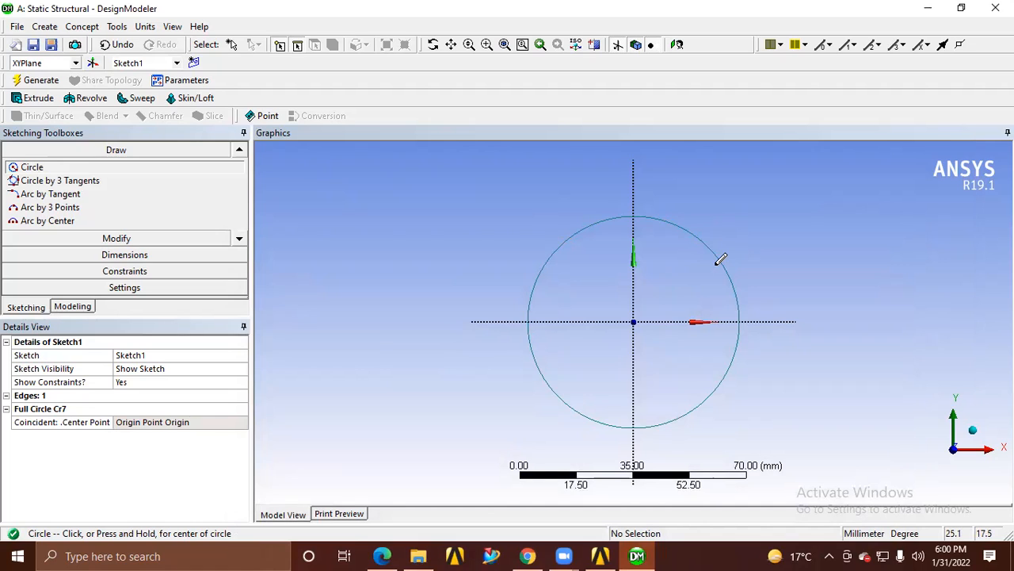
Draw a trial circle above and to the left of the origin-centred circle, and undo it
left_click(409, 190)
left_click(437, 249)
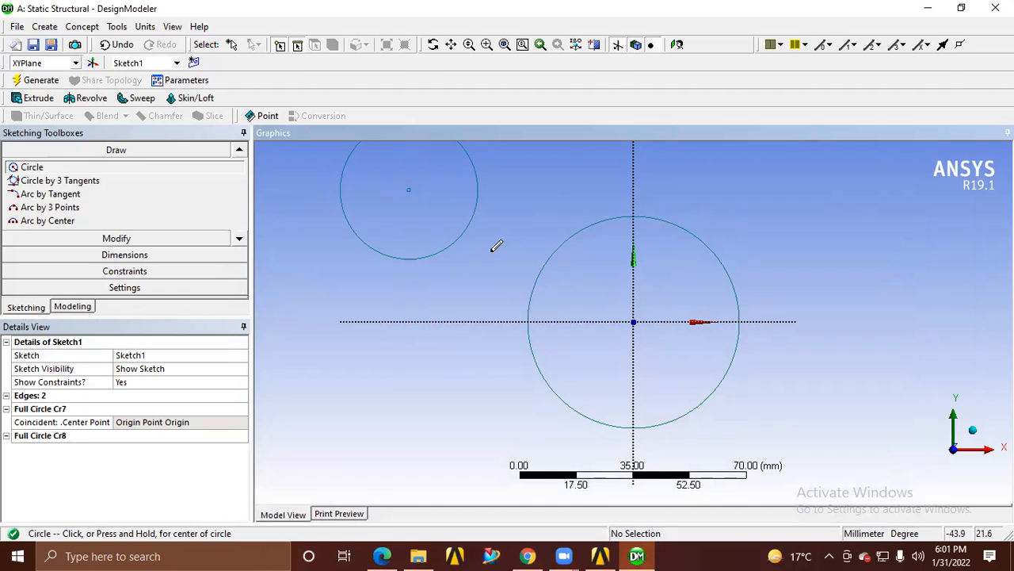
key("ctrl+z")
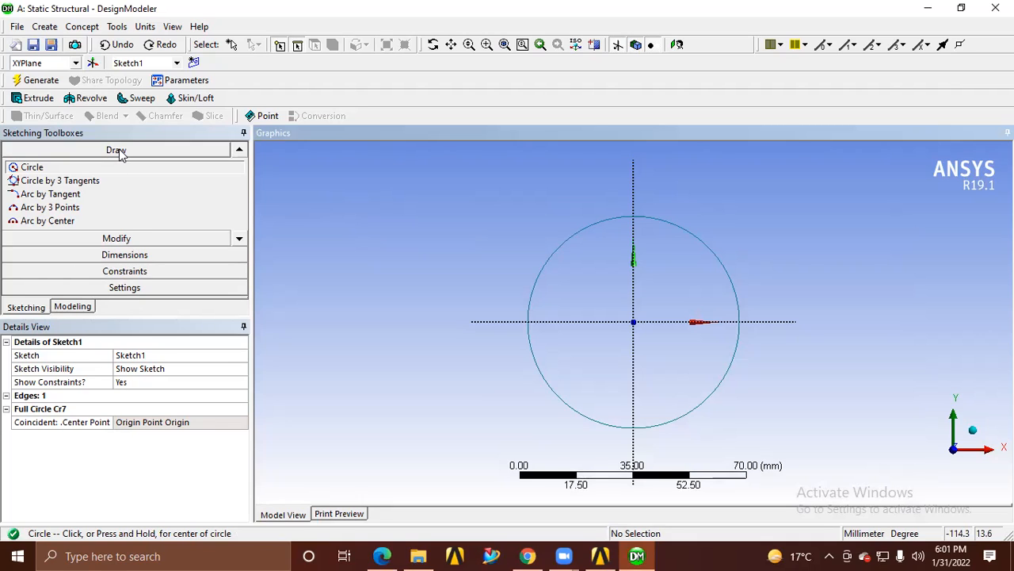
Examine the sketch modification, dimension and constraint tools, going through the constraint types as far as Concentric
left_click(115, 238)
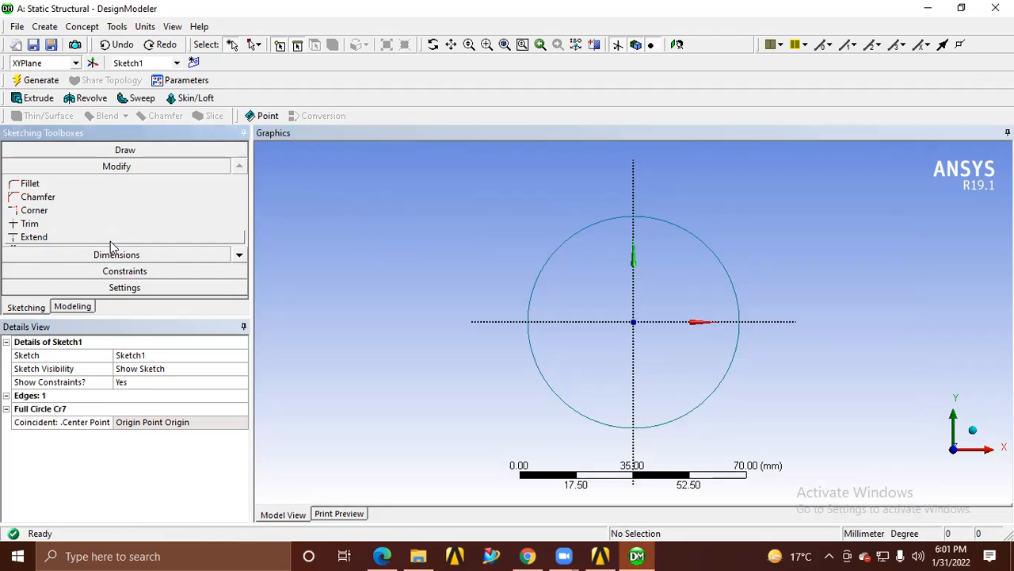
left_click(116, 255)
left_click(115, 275)
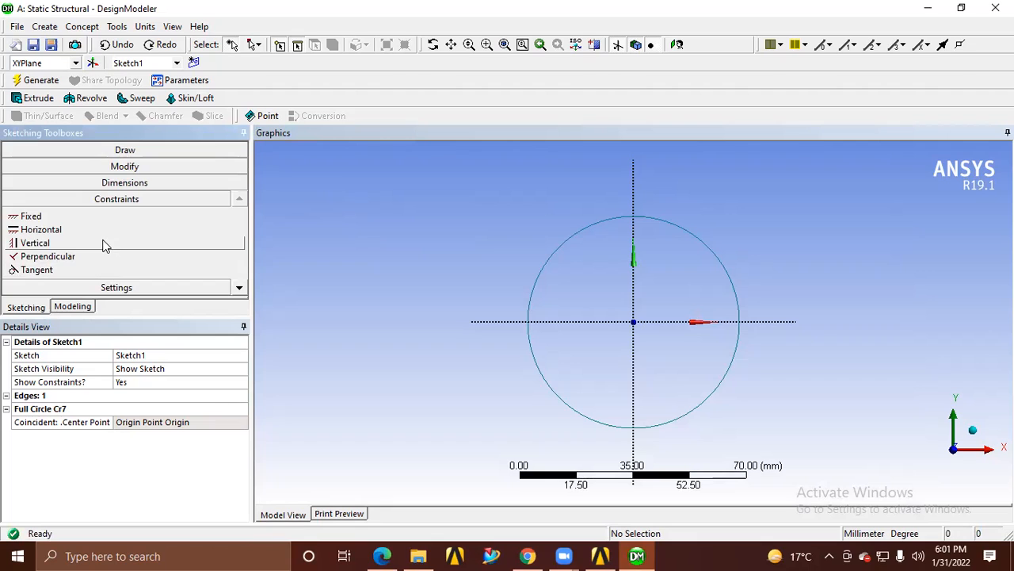
left_click(240, 289)
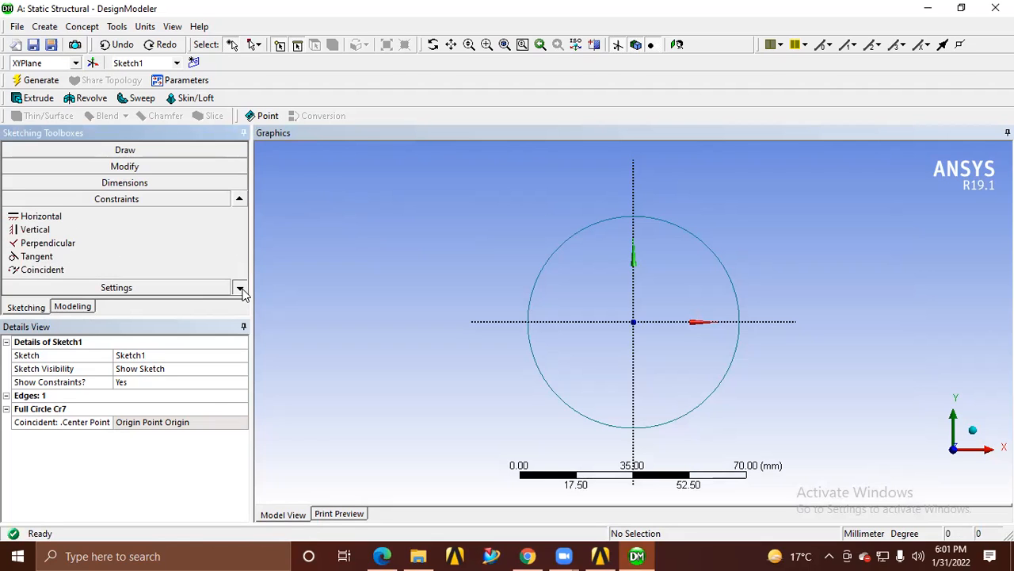
left_click(238, 288)
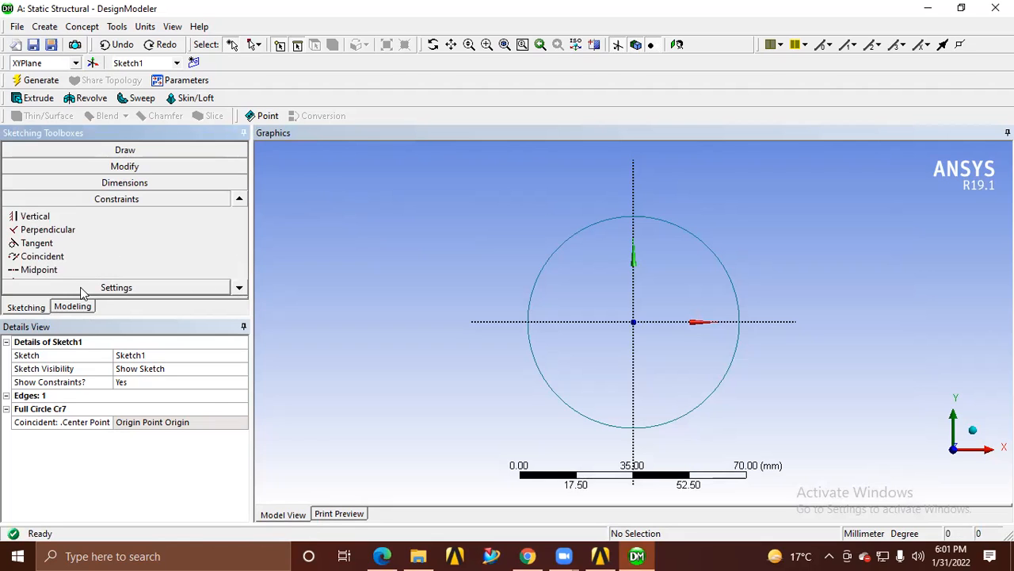
left_click(240, 289)
left_click(240, 289)
left_click(240, 290)
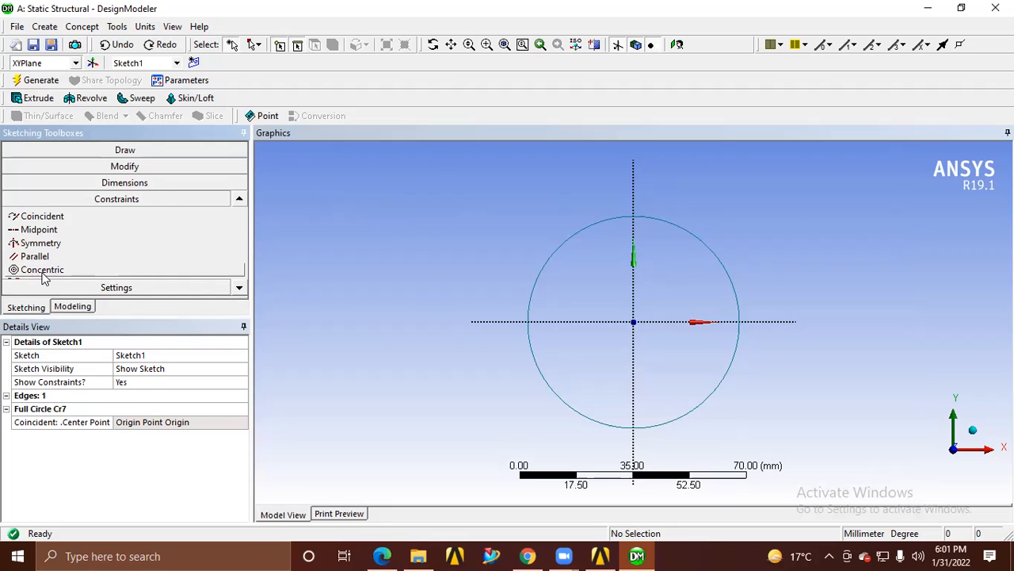
Draw a second, smaller circle above and to the left of the origin-centred circle
left_click(133, 151)
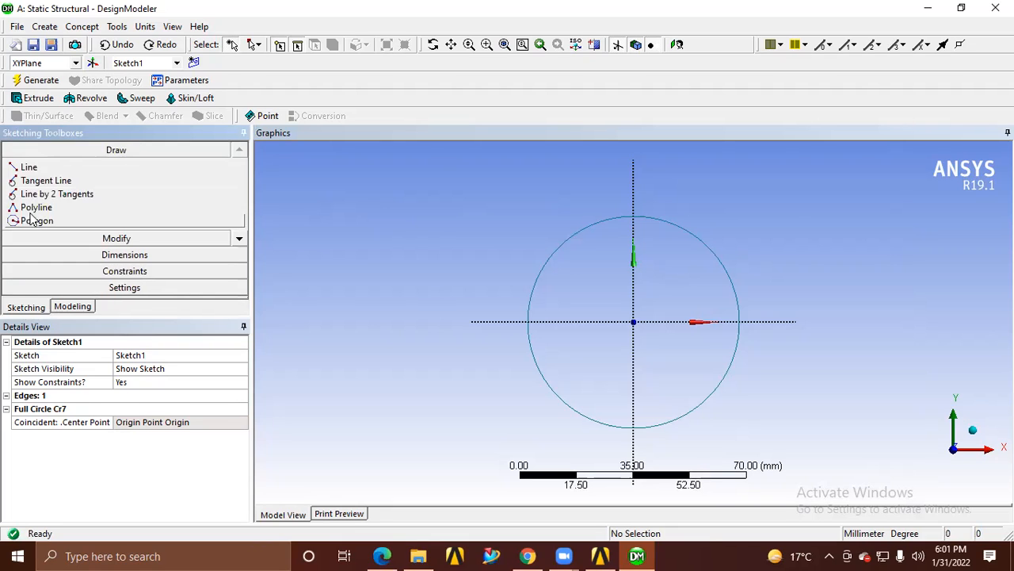
left_click(240, 240)
left_click(239, 240)
left_click(239, 239)
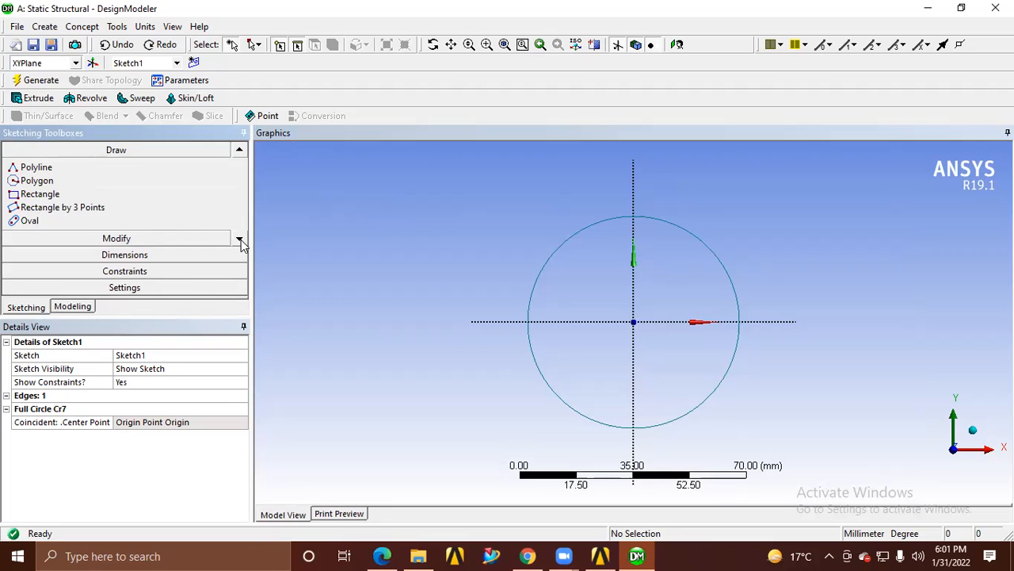
left_click(240, 240)
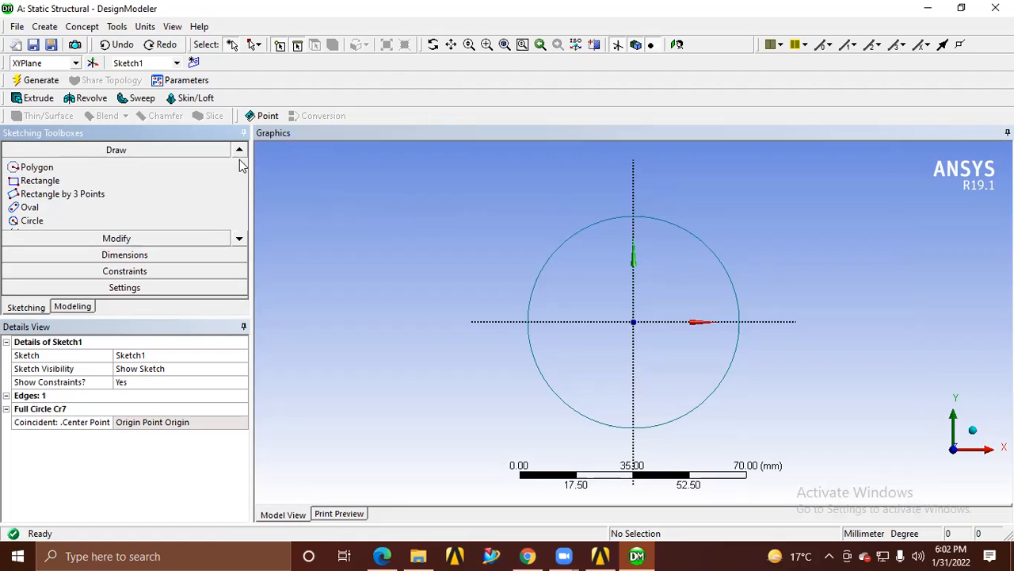
left_click(39, 223)
left_click(376, 207)
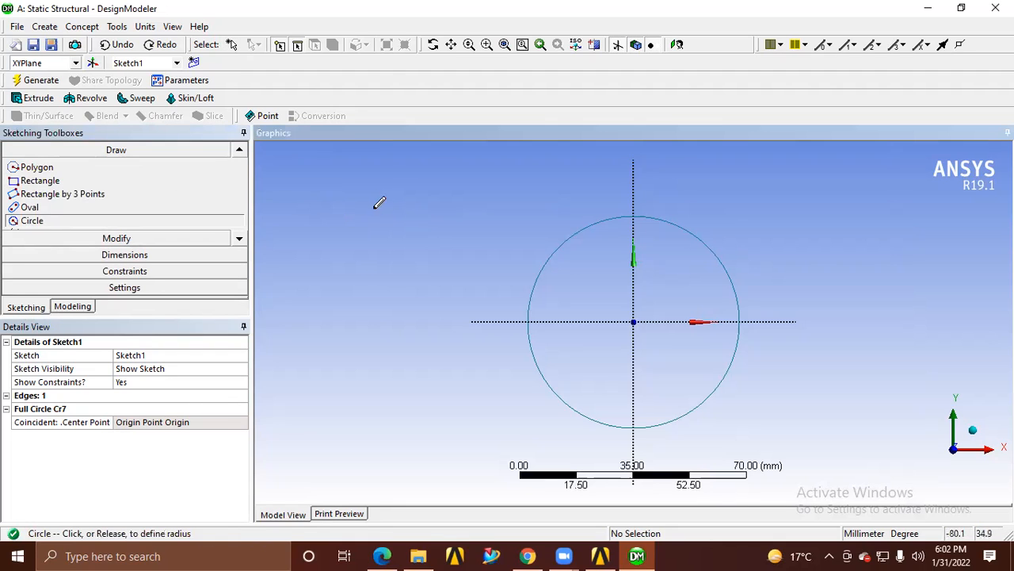
left_click(389, 240)
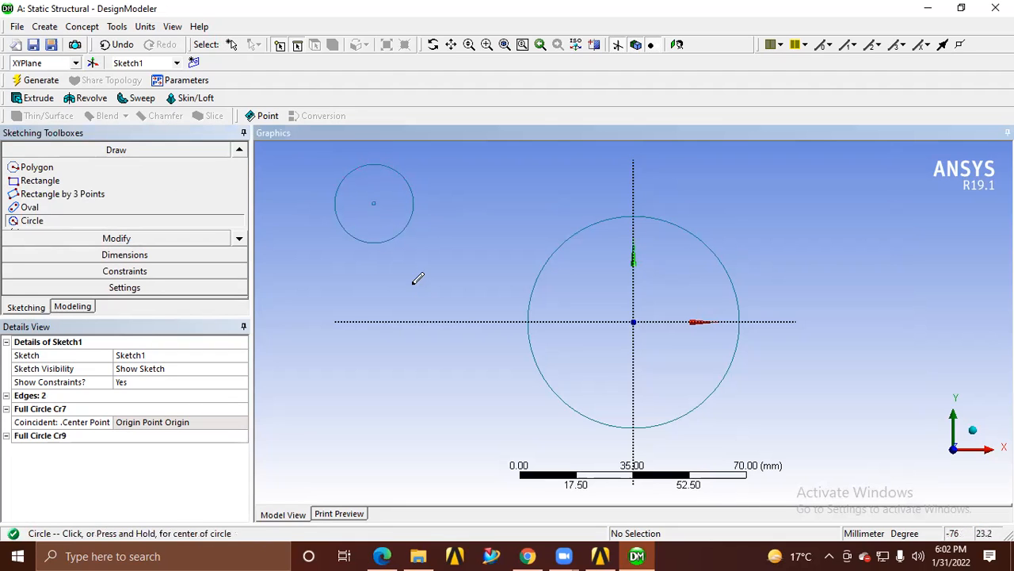
Apply a Concentric constraint between the small circle and the origin-centred circle
left_click(124, 272)
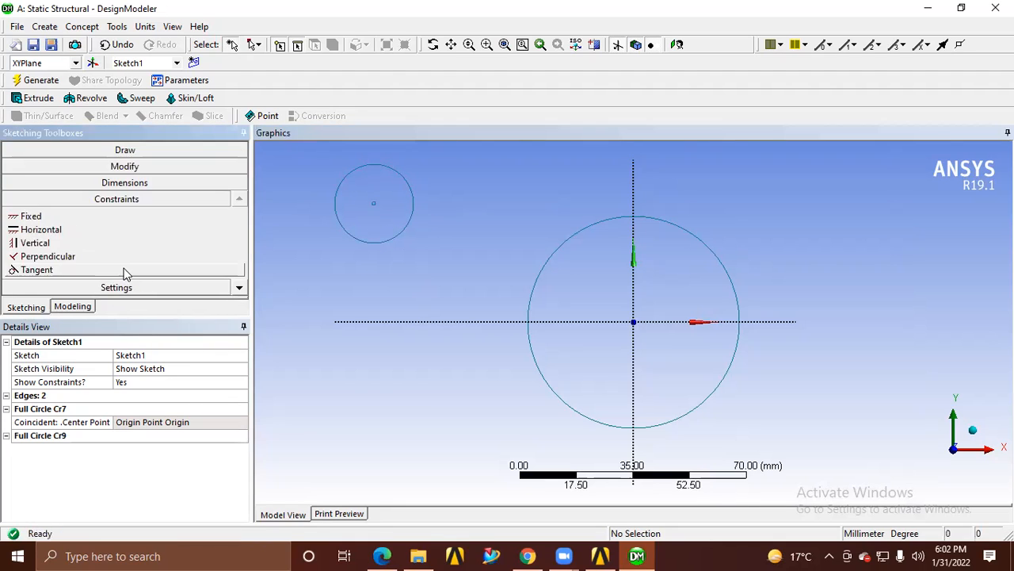
left_click(374, 245)
left_click(537, 375, "ctrl")
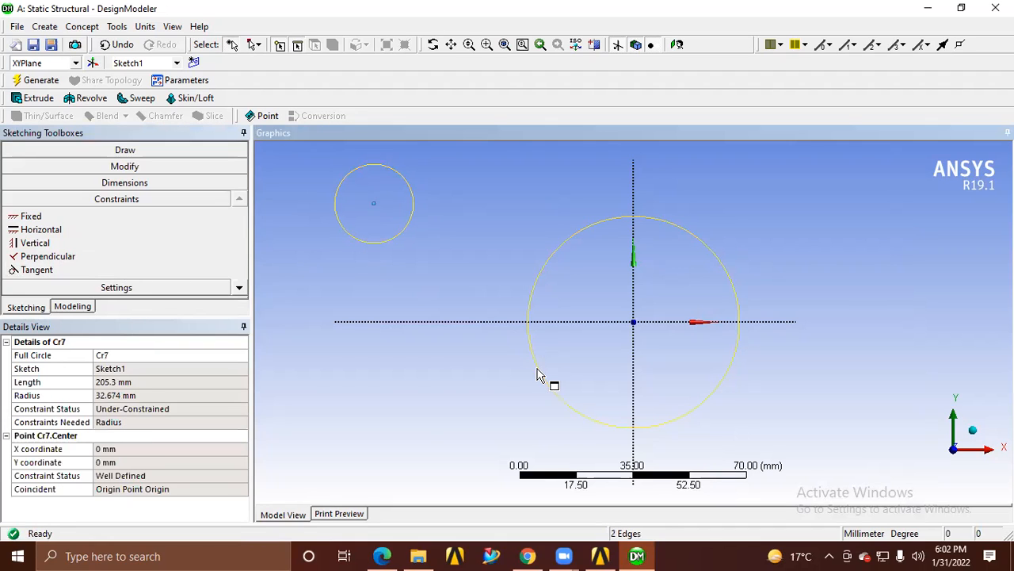
left_click(239, 288)
left_click(240, 290)
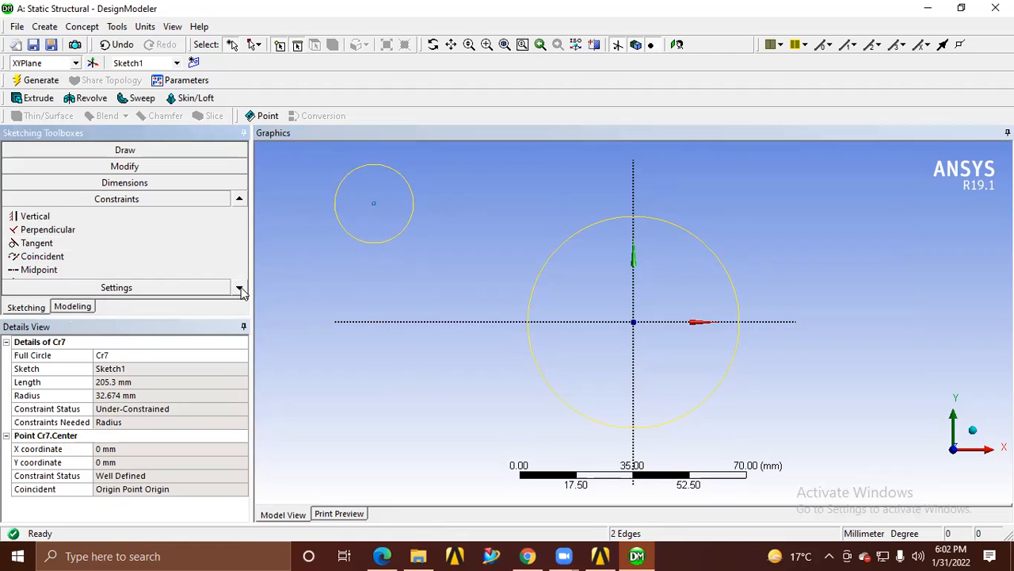
left_click(240, 290)
left_click(239, 290)
left_click(240, 290)
left_click(240, 290)
left_click(36, 257)
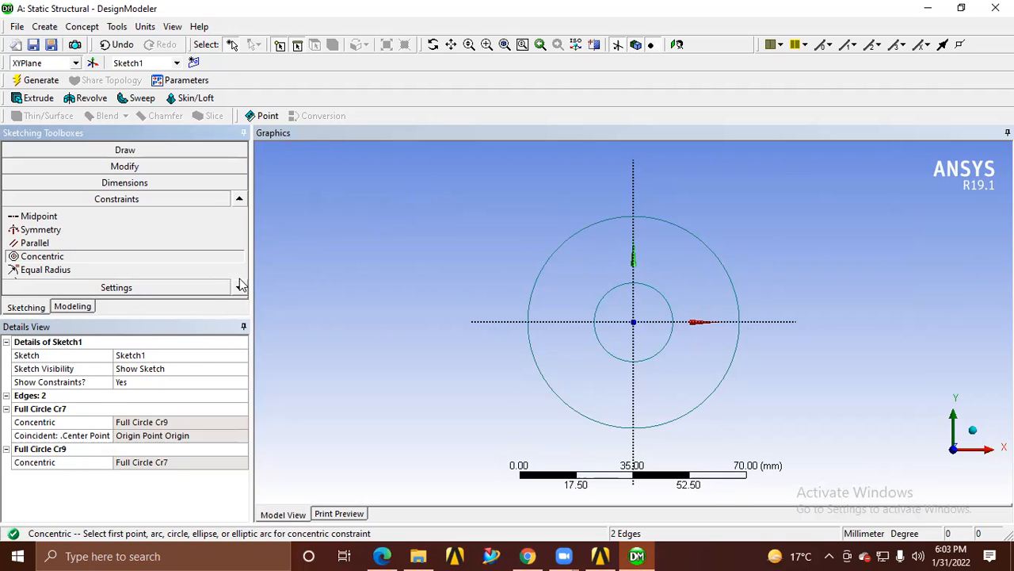
Draw a vertical line about 41 mm long beside the concentric circles, ending on the X axis
left_click(240, 199)
left_click(240, 199)
left_click(239, 199)
left_click(159, 151)
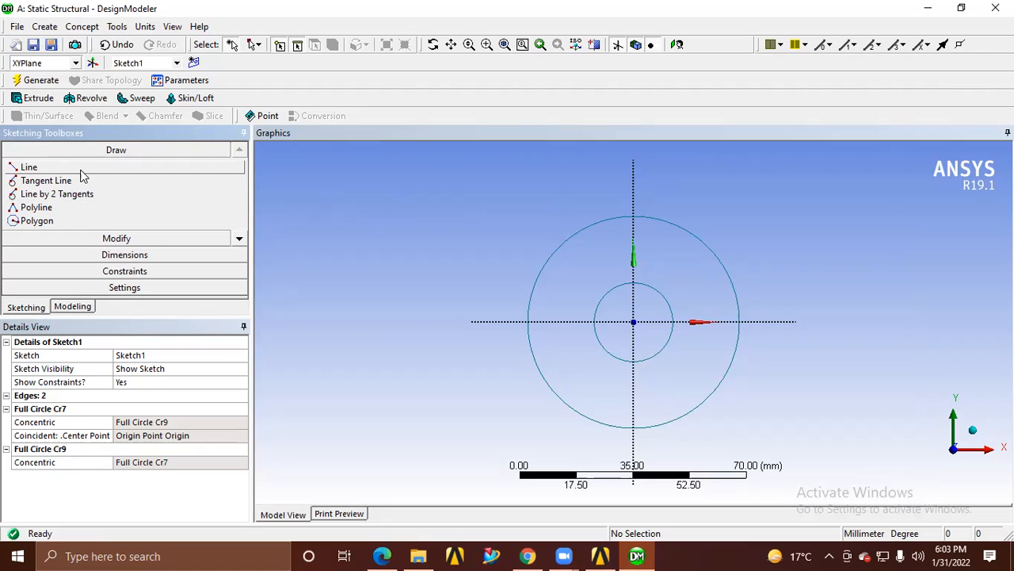
left_click(24, 169)
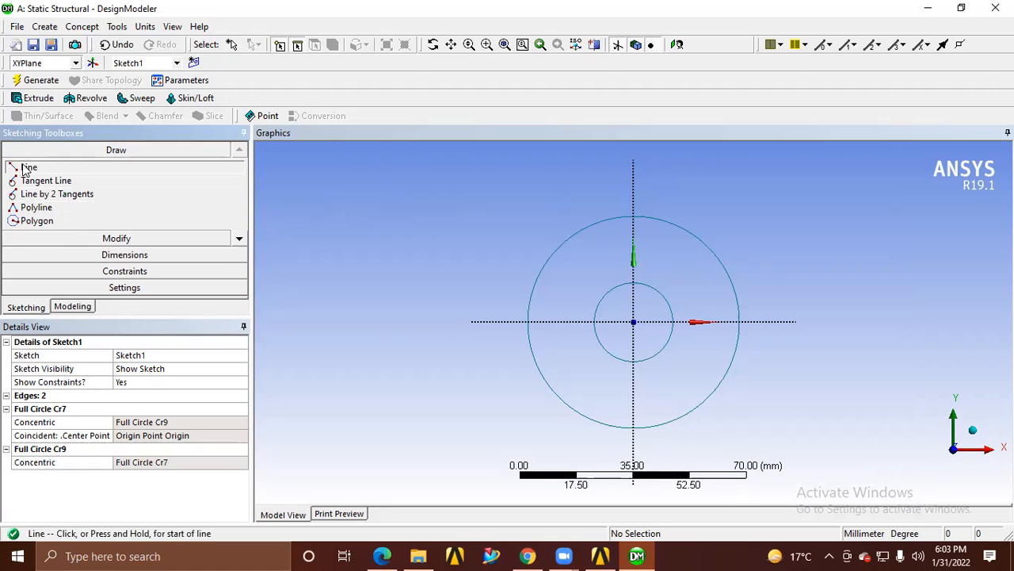
left_click(396, 187)
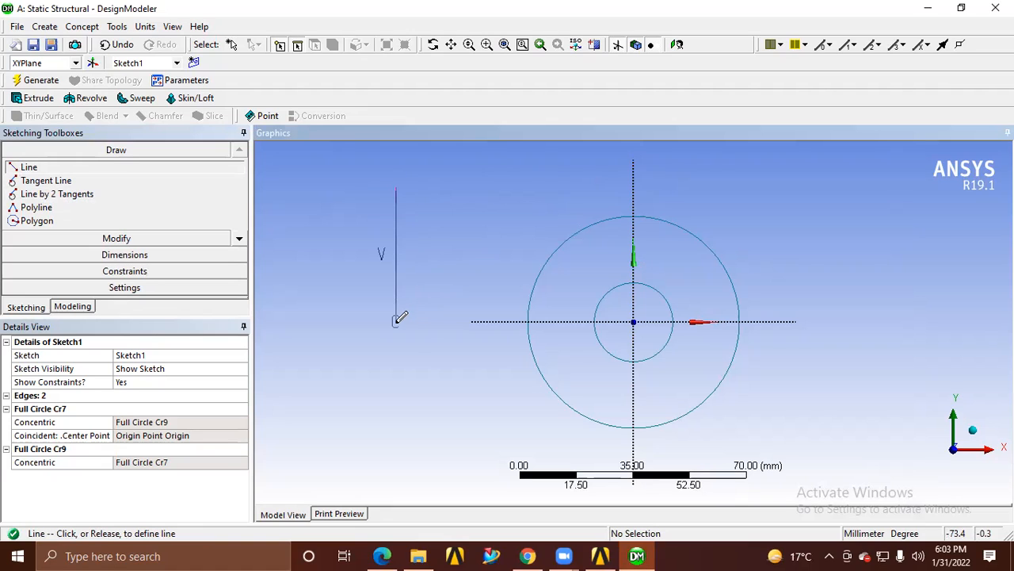
left_click(396, 321)
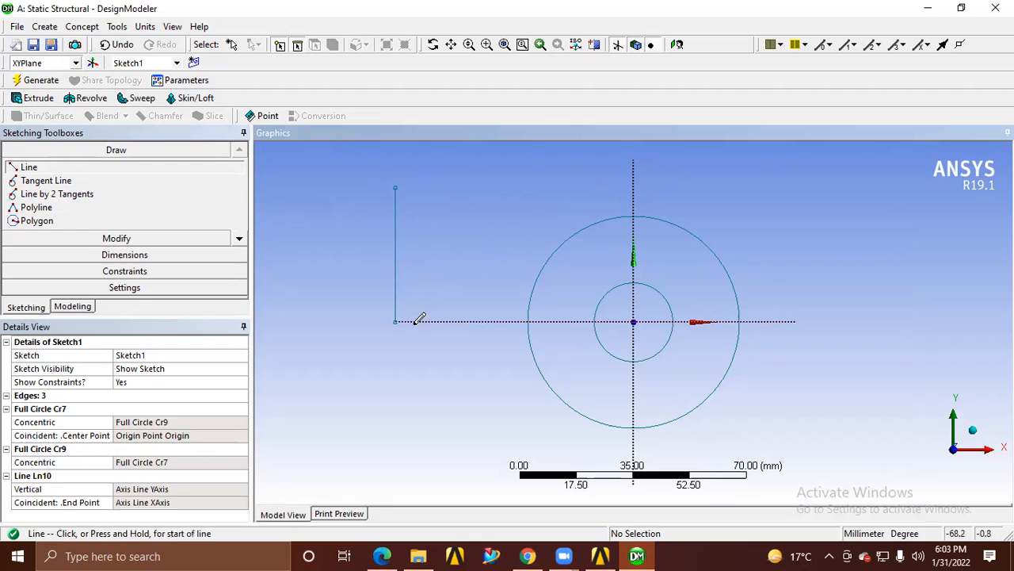
right_click(495, 317)
left_click(504, 332)
Add a radius dimension to the inner circle and set it to 15 mm
left_click(119, 255)
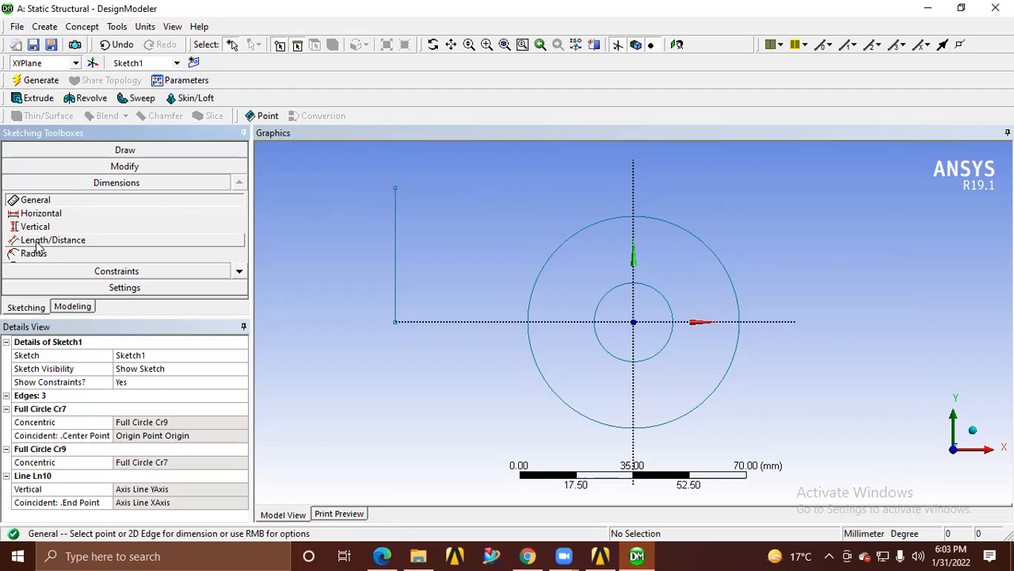
left_click(240, 275)
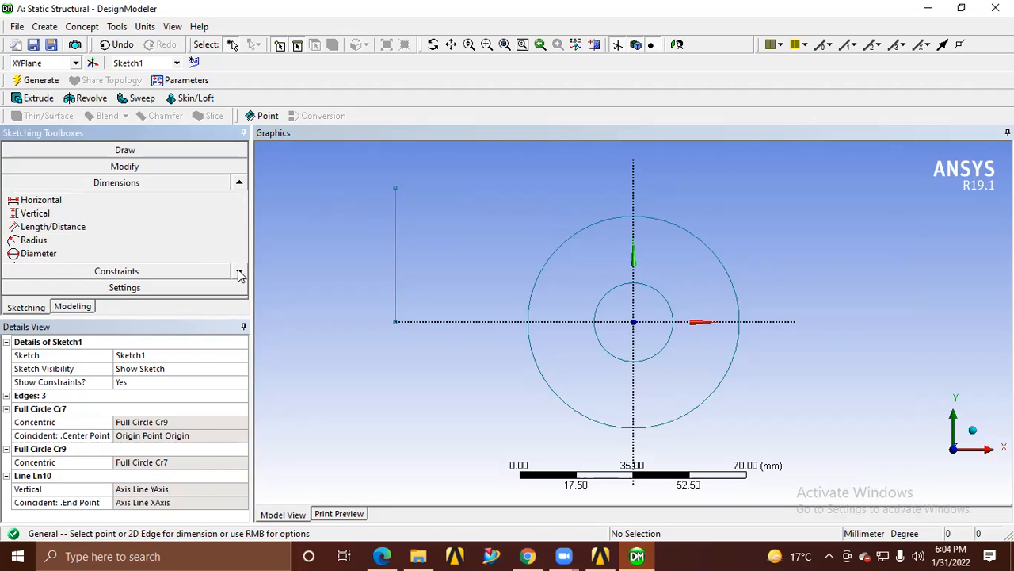
left_click(240, 275)
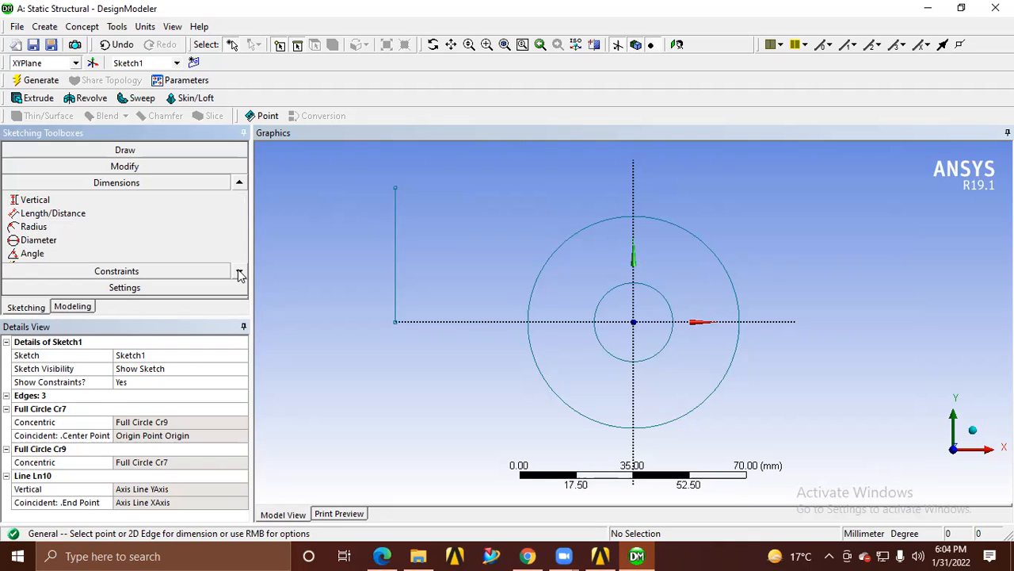
left_click(30, 229)
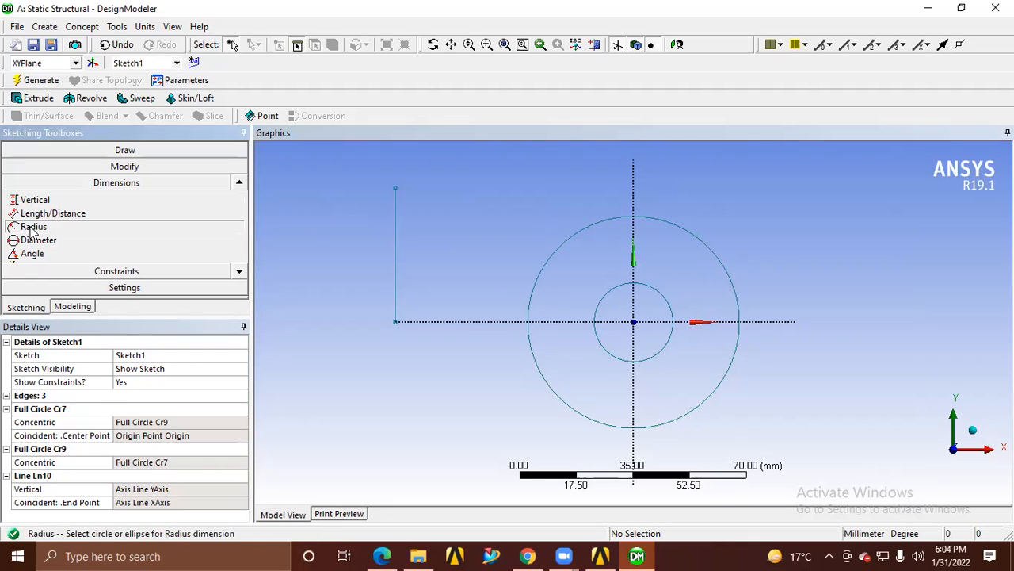
left_click(671, 307)
left_click(791, 252)
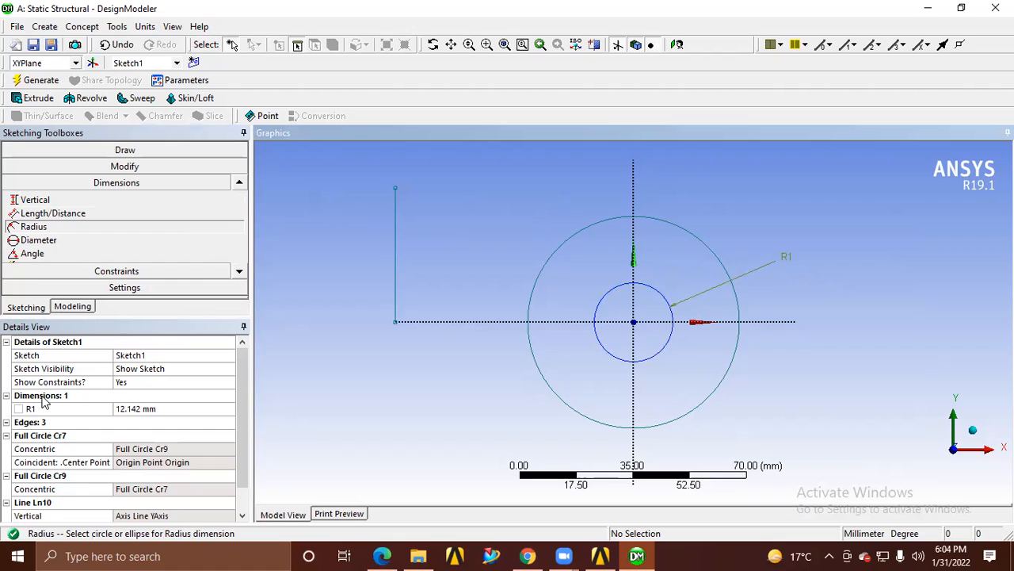
left_click(137, 409)
type("15")
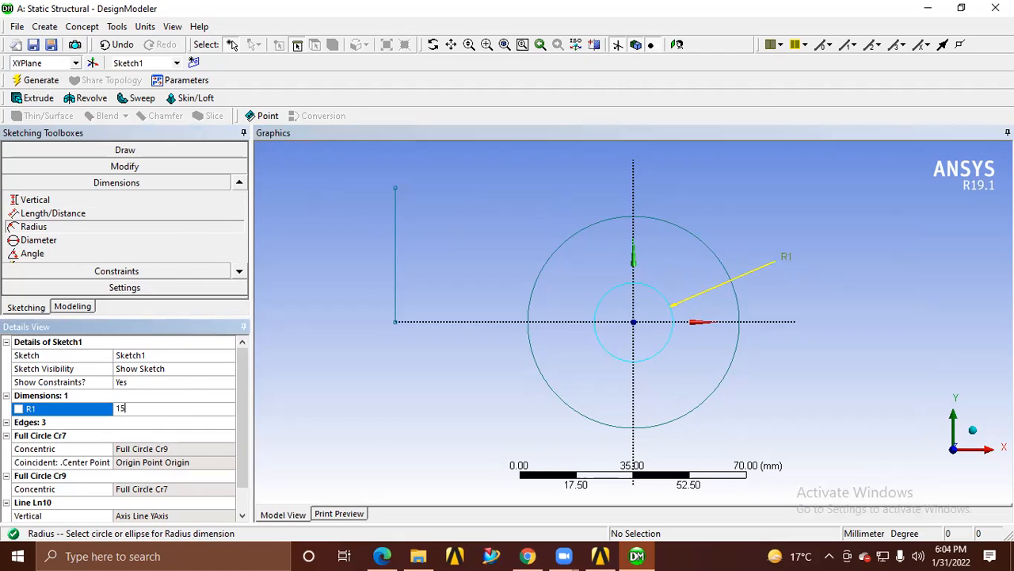
key("Return")
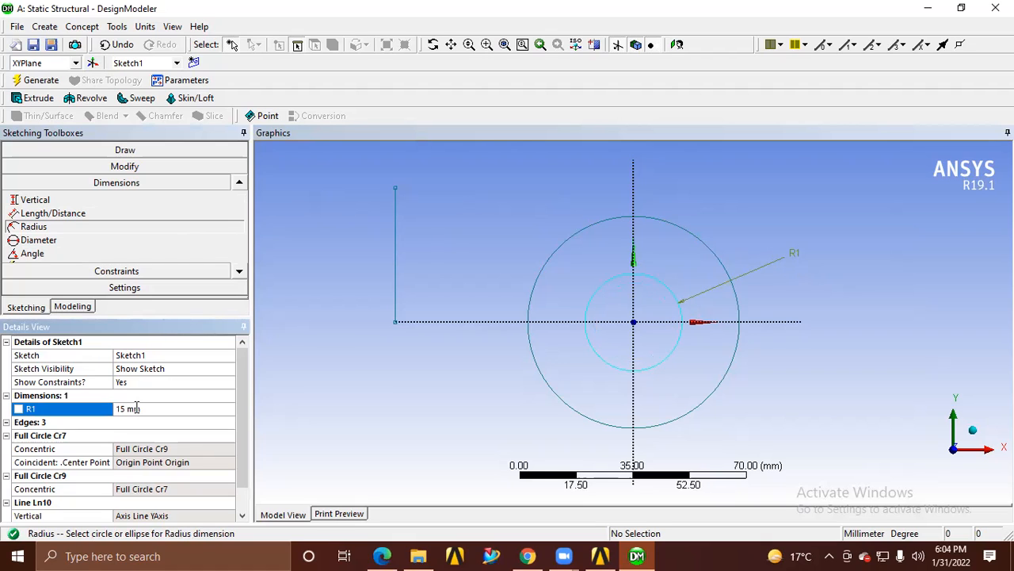
Add a diameter dimension to the outer circle and set it to 60 mm
left_click(43, 244)
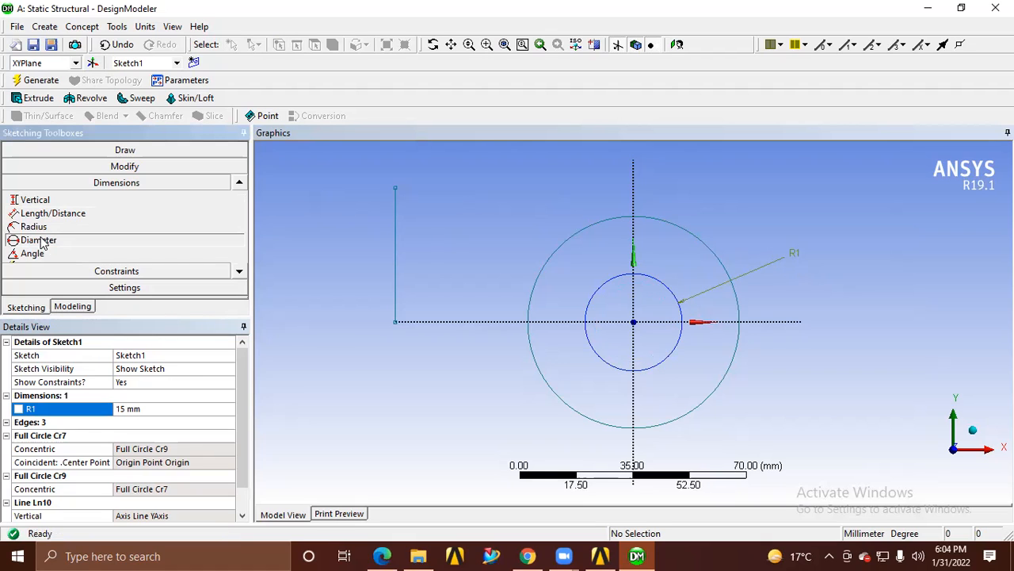
left_click(714, 248)
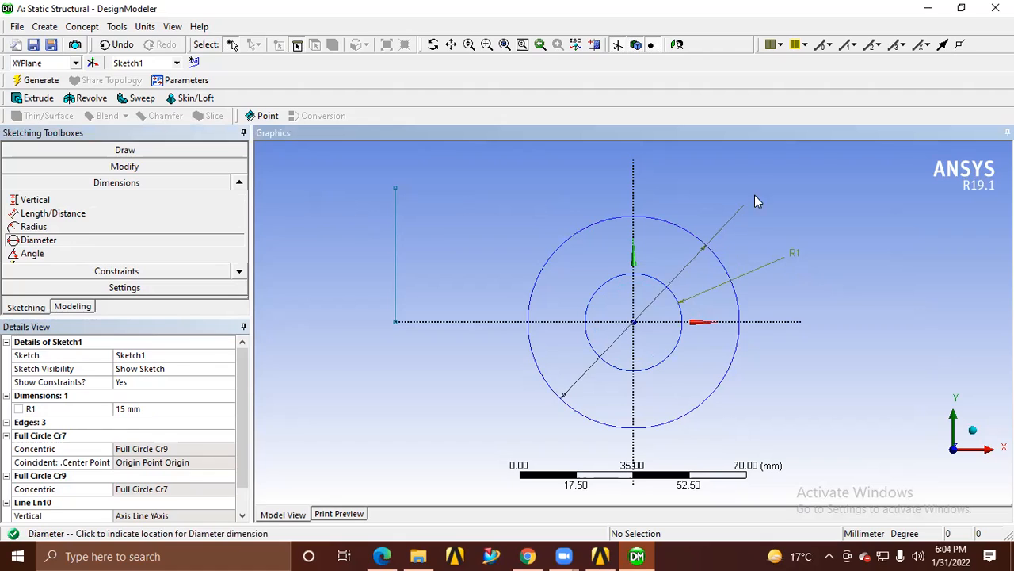
left_click(755, 198)
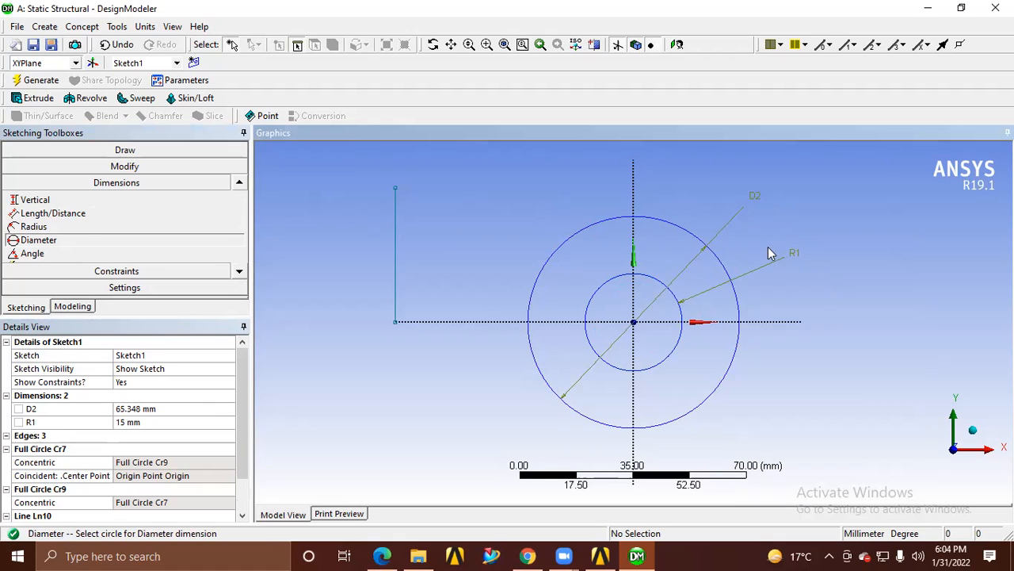
left_click(150, 408)
type("60")
key("Return")
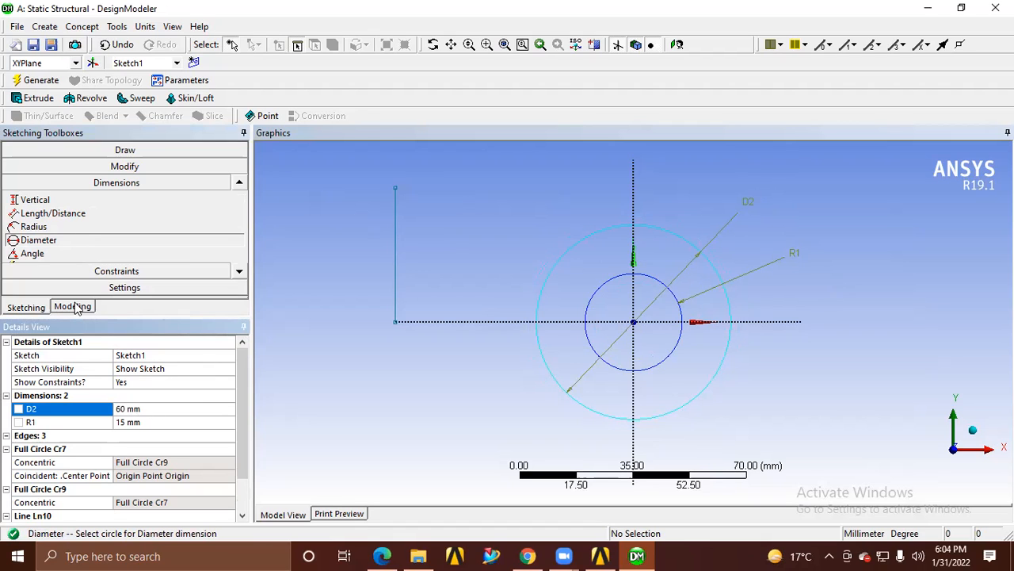
Place a Length/Distance dimension between the vertical line's two endpoints, and delete that dimension
left_click(44, 213)
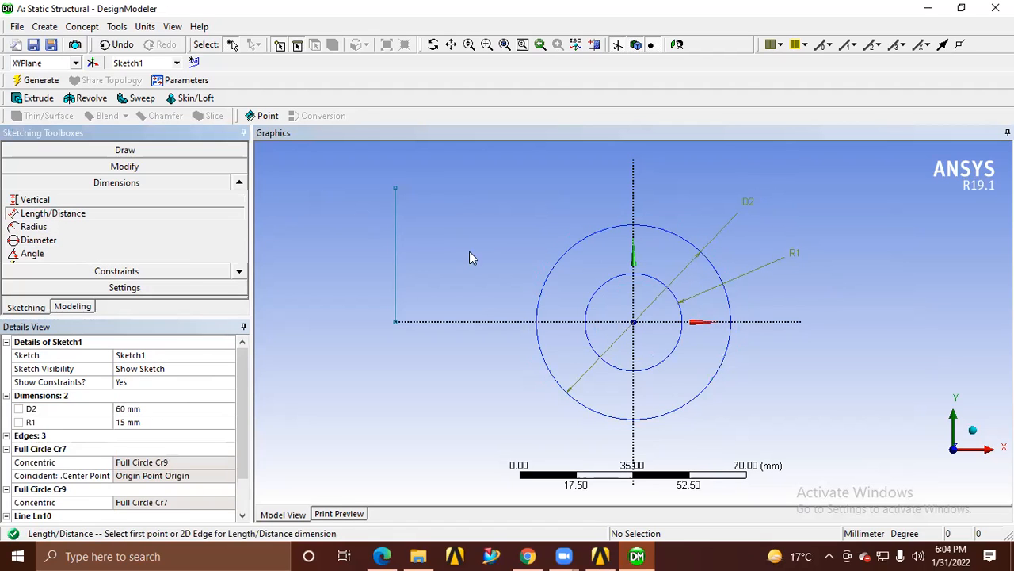
left_click(396, 190)
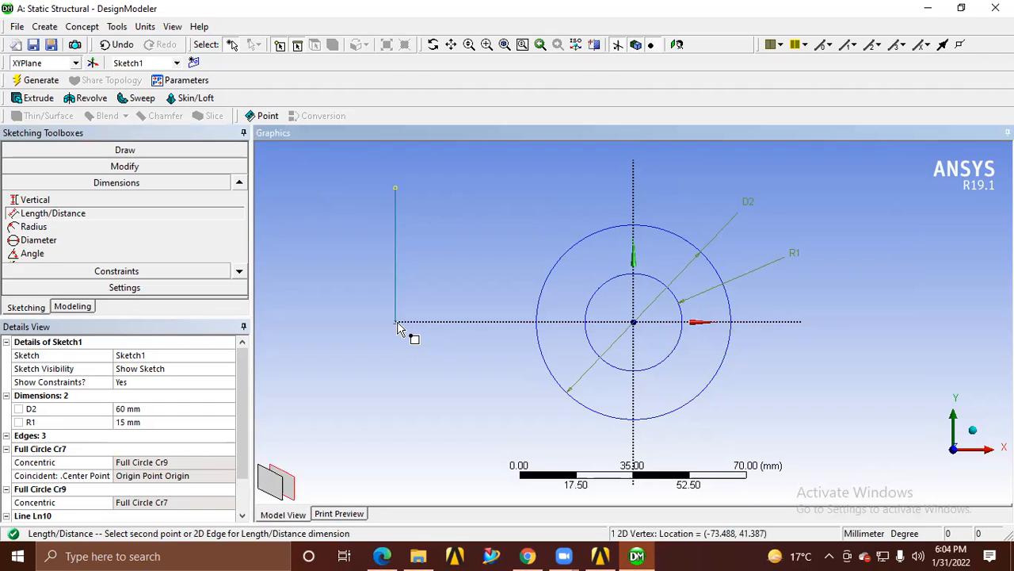
left_click(396, 321)
left_click(360, 282)
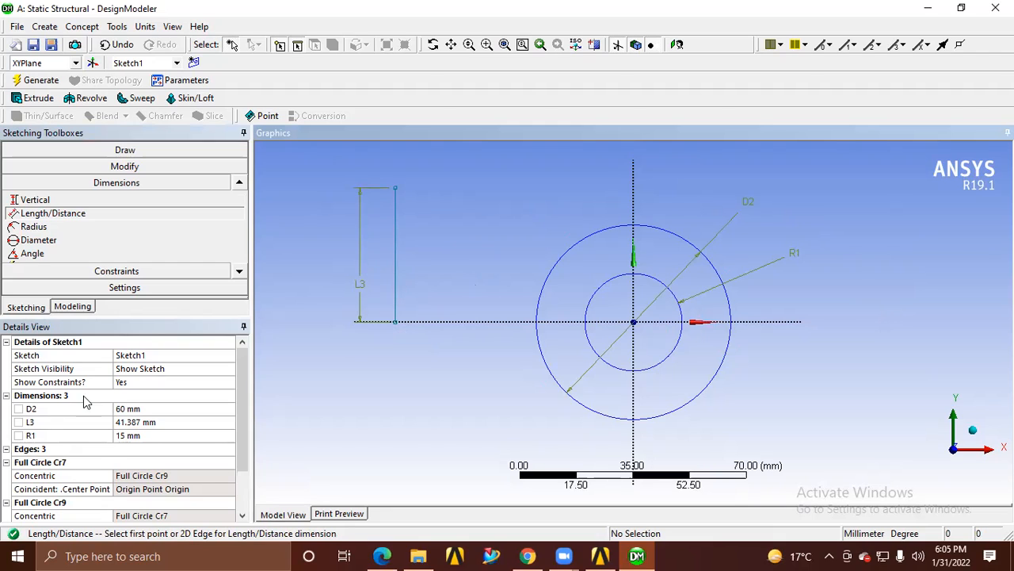
key("Escape")
left_click(359, 307)
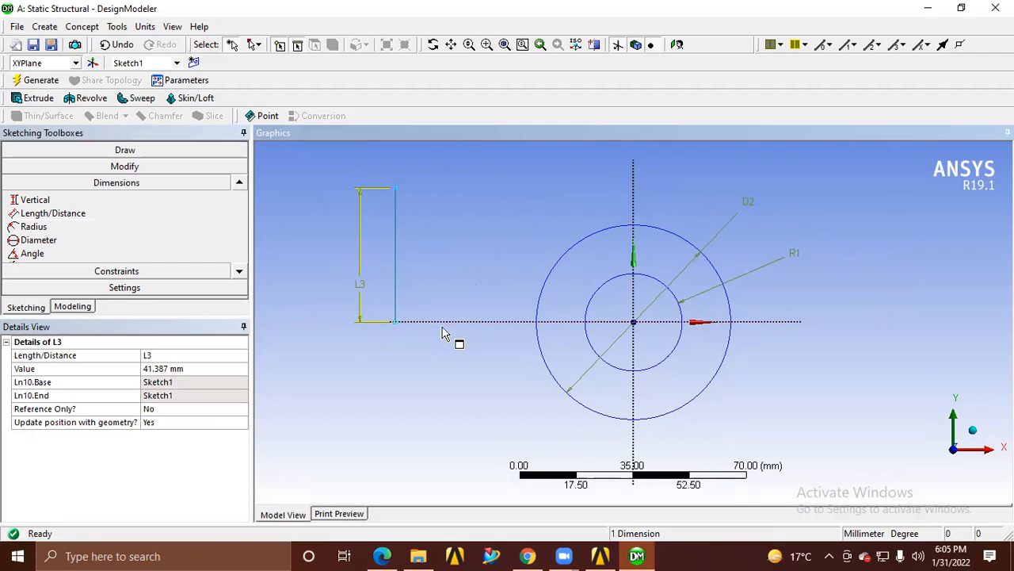
key("Delete")
Dimension the vertical line again from its lower to its upper endpoint and set its length to 40 mm
left_click(40, 213)
left_click(396, 234)
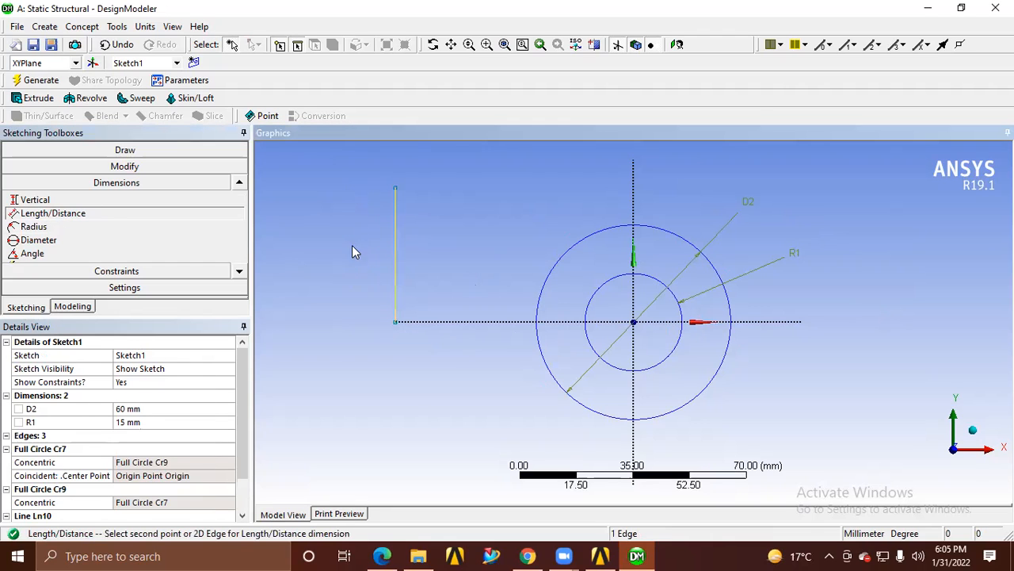
left_click(397, 190)
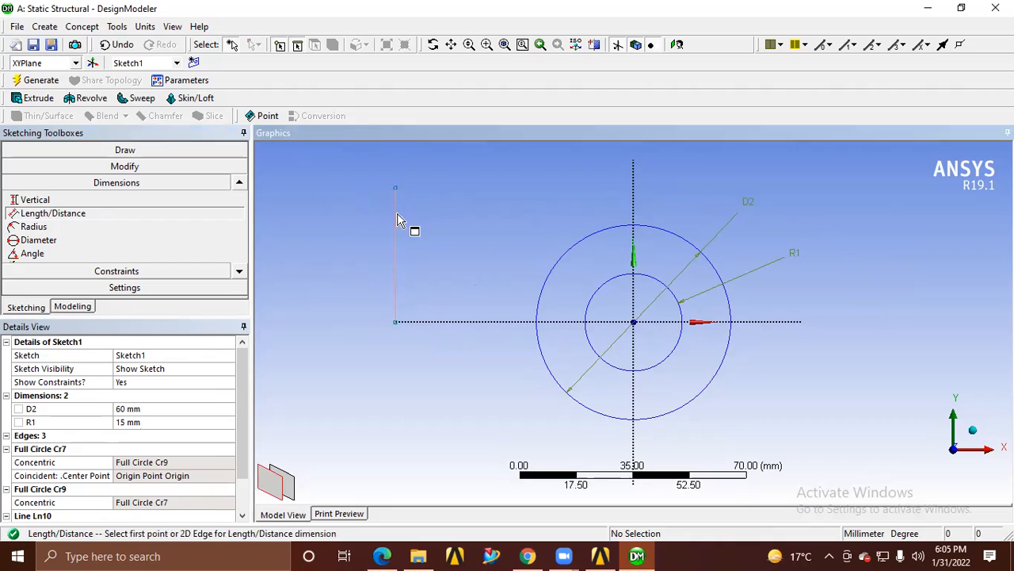
left_click(395, 322)
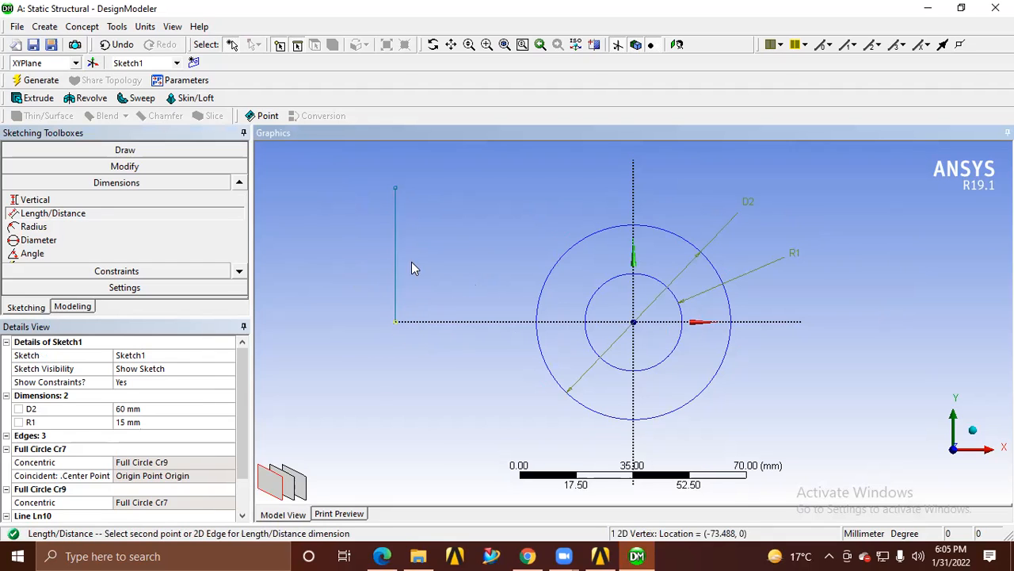
left_click(395, 189)
left_click(362, 232)
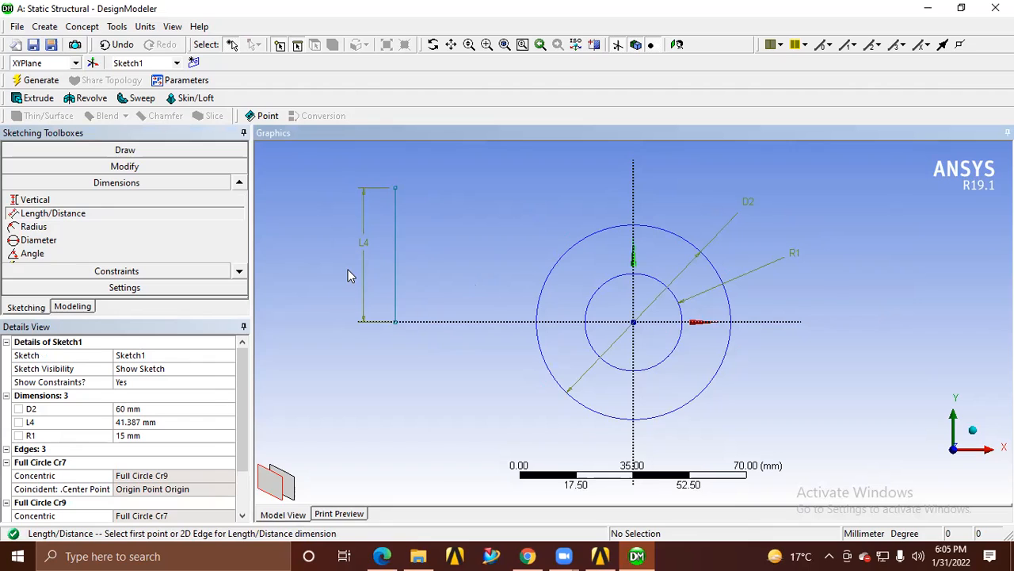
left_click(176, 422)
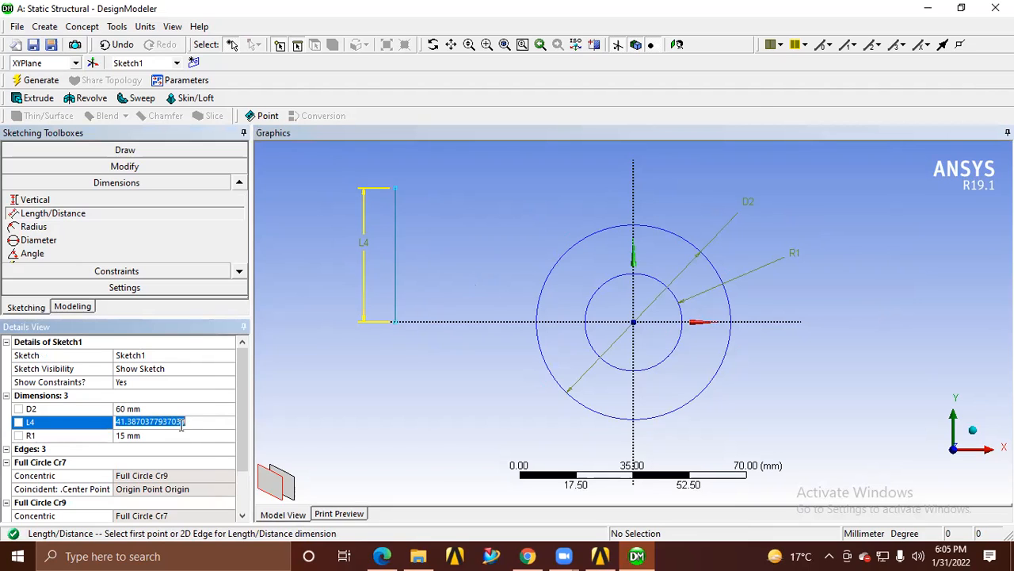
type("40")
key("Return")
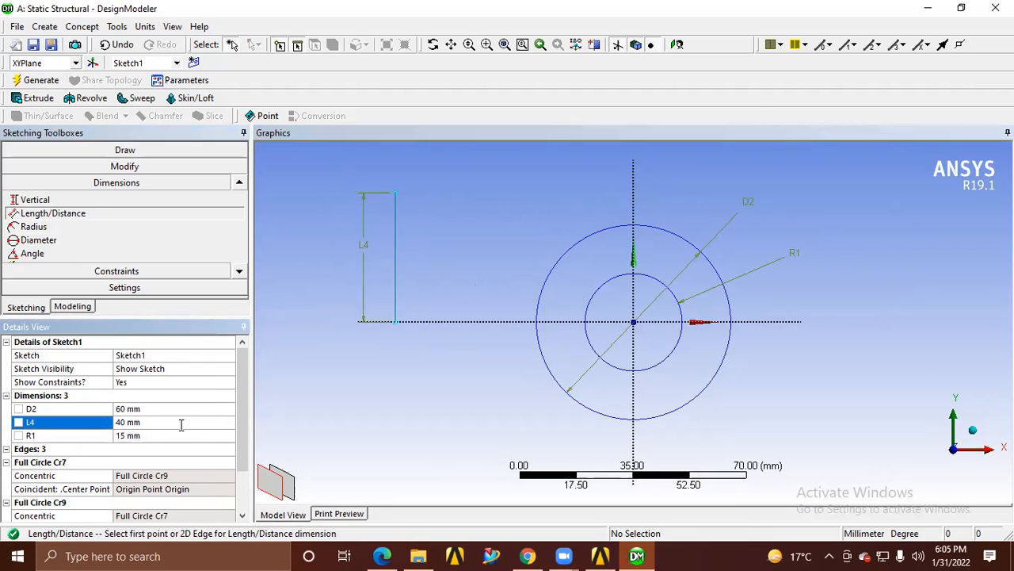
Delete the vertical line together with its length dimension, keeping only the two dimensioned circles
left_click(48, 423)
left_click(364, 251)
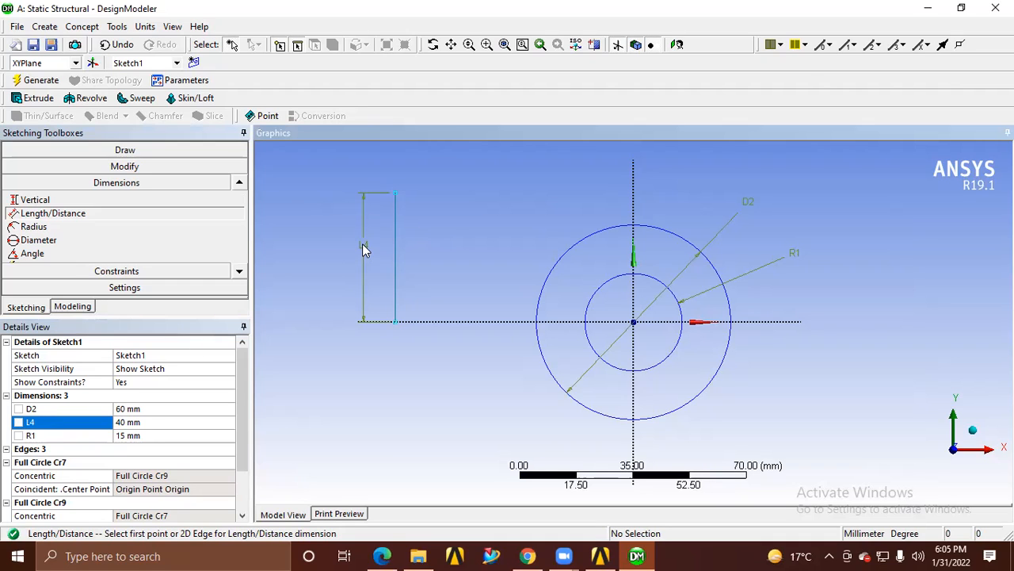
right_click(362, 245)
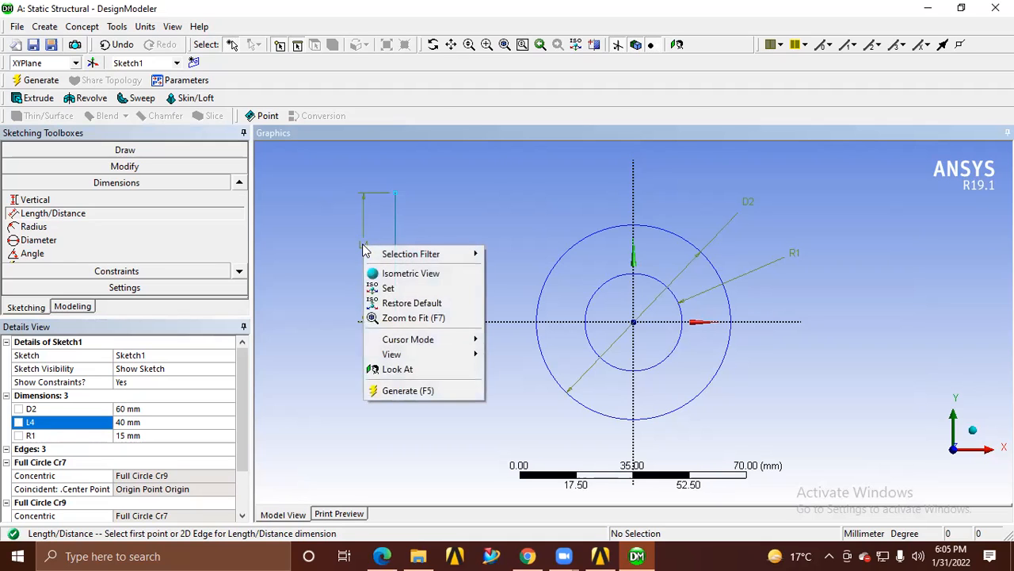
key("Escape")
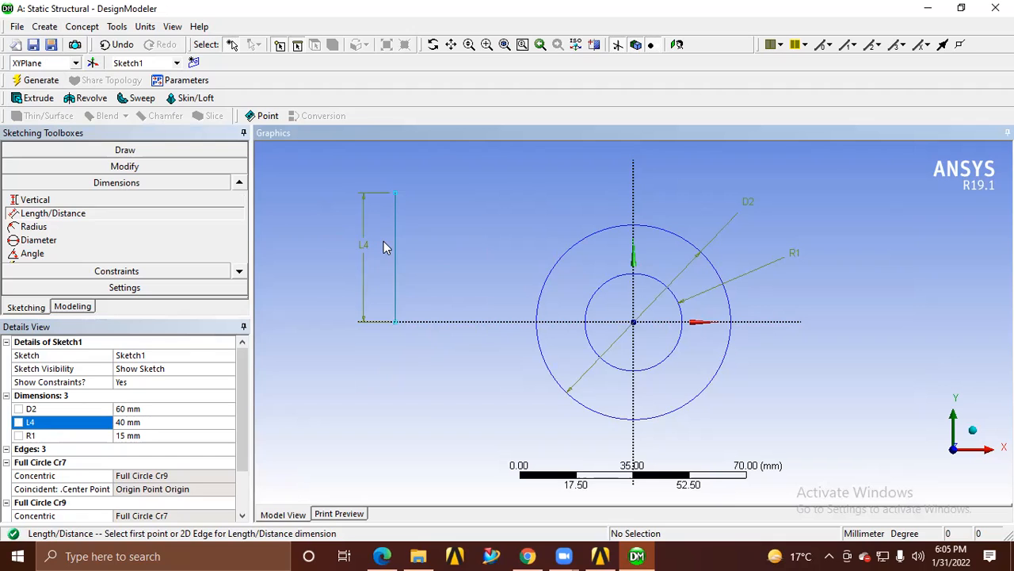
key("Escape")
left_click(363, 252)
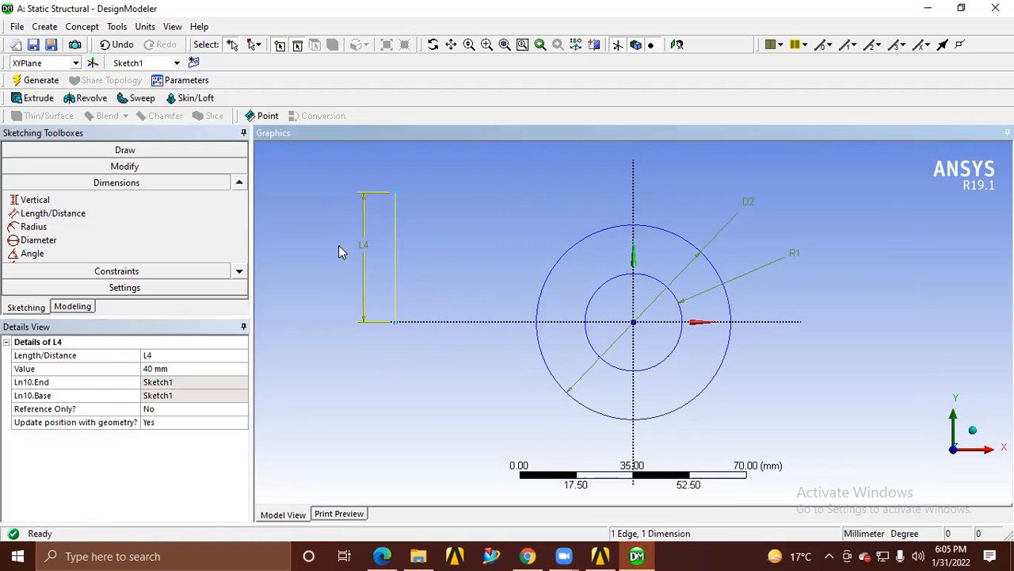
key("Delete")
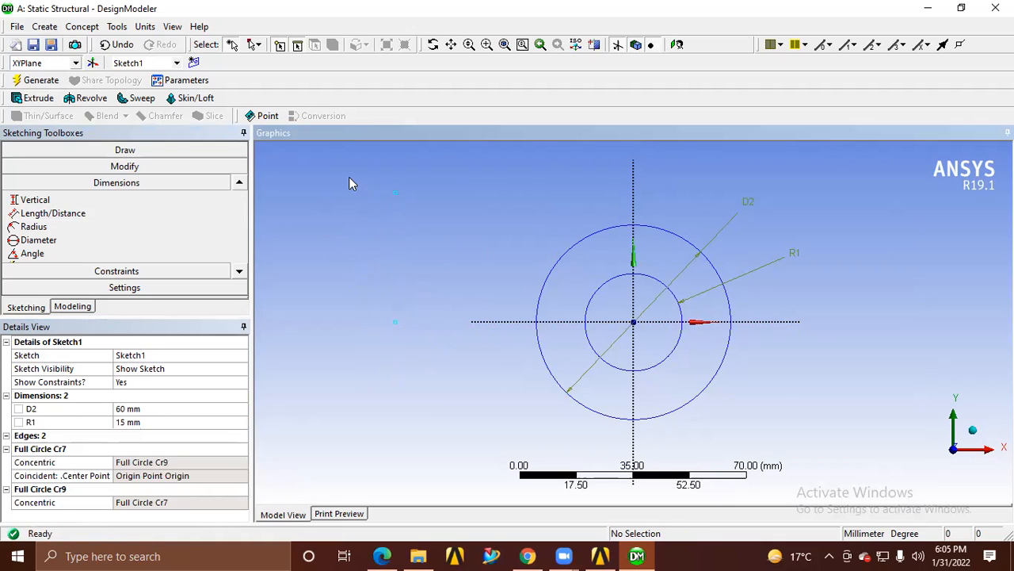
key("Escape")
Extrude the two-circle sketch on the XY plane by 50 mm as Add Material and generate the hollow cylinder
middle_click_drag(468, 302, 516, 324)
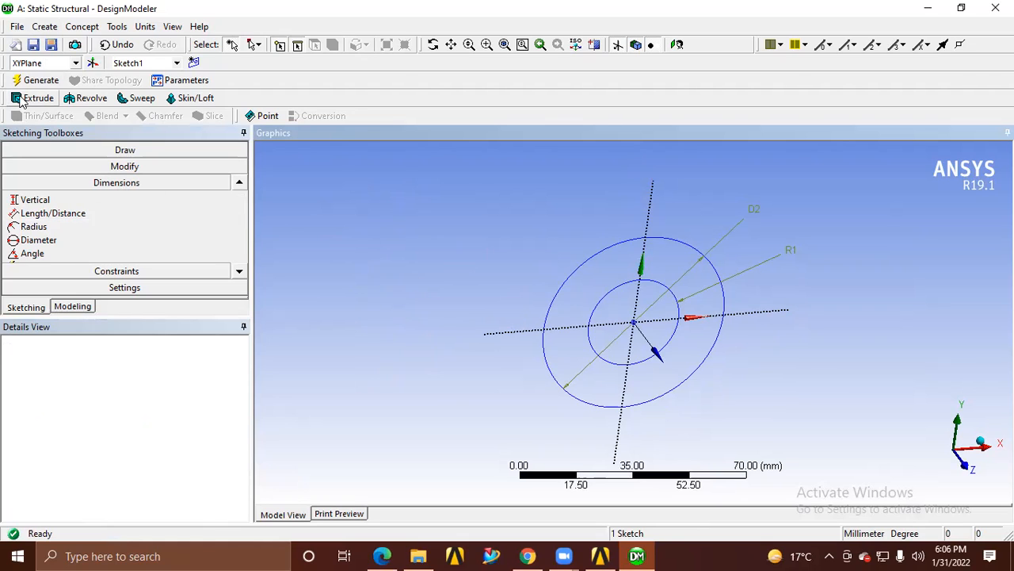
left_click(73, 306)
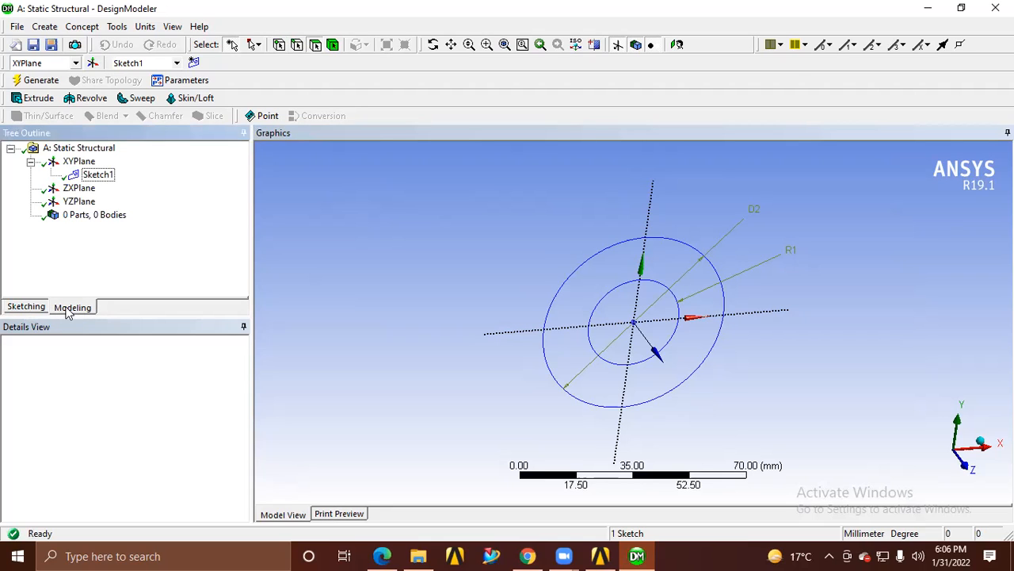
left_click(35, 98)
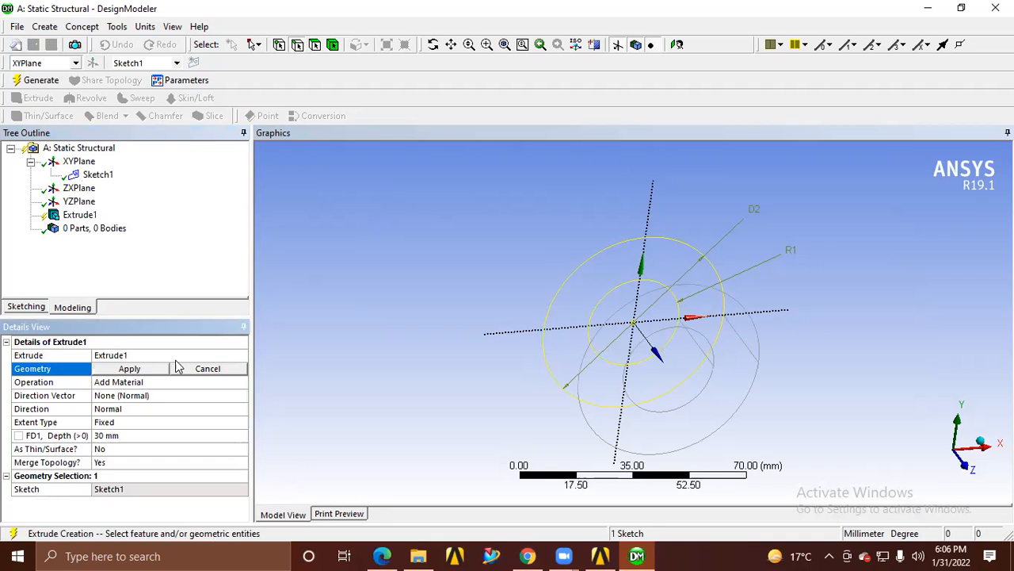
left_click(97, 174)
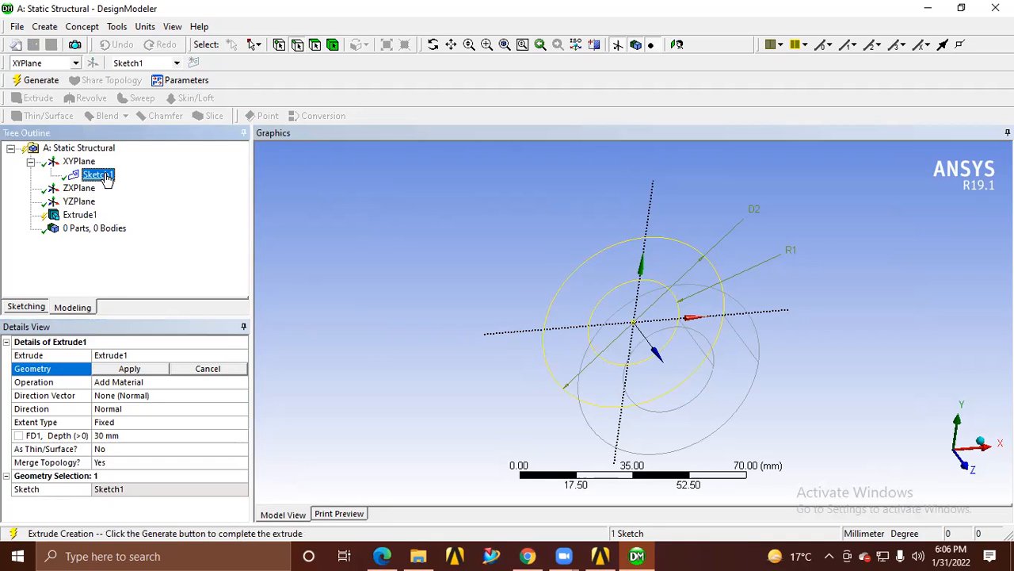
left_click(115, 370)
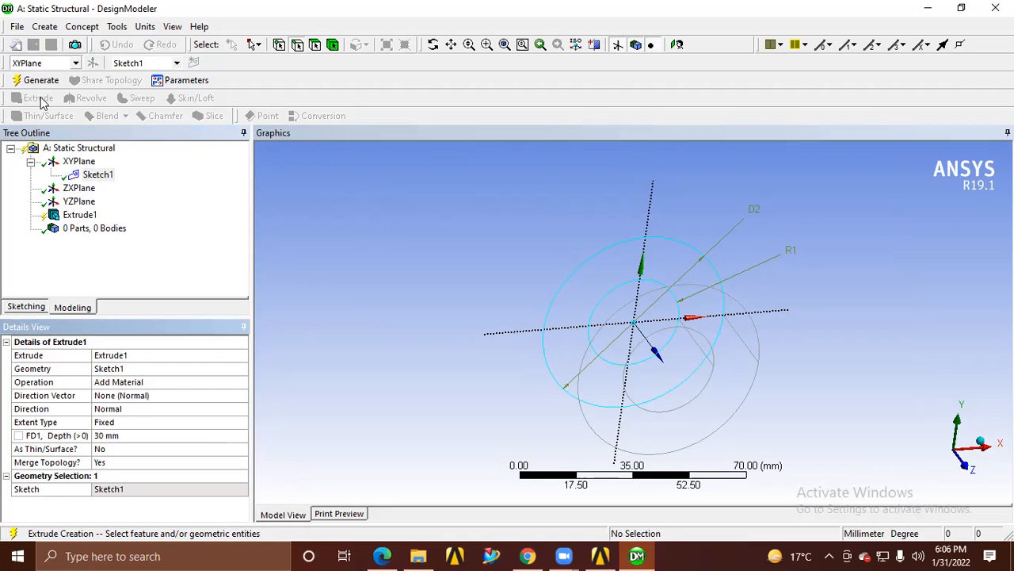
left_click(127, 436)
type("50")
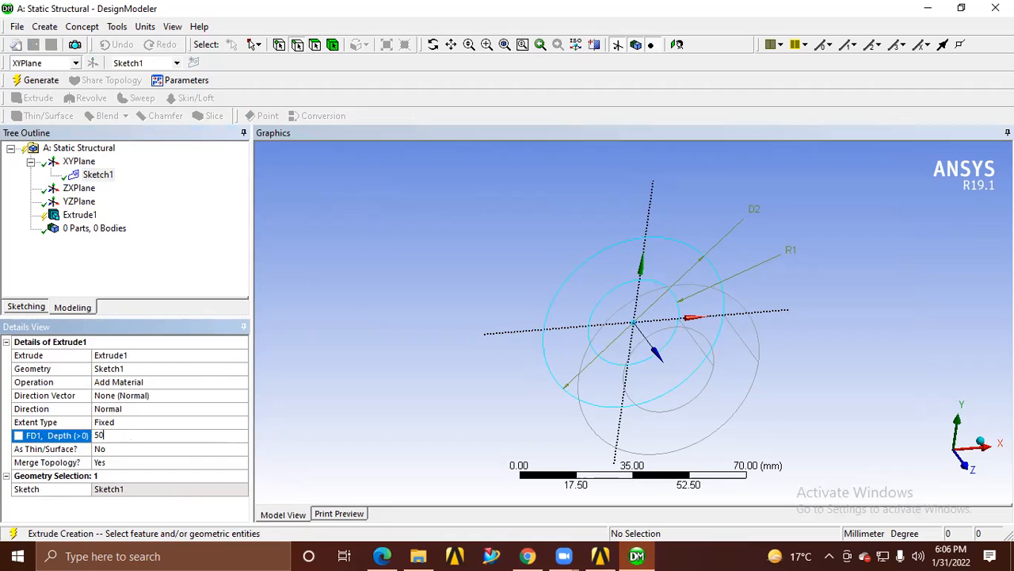
key("Return")
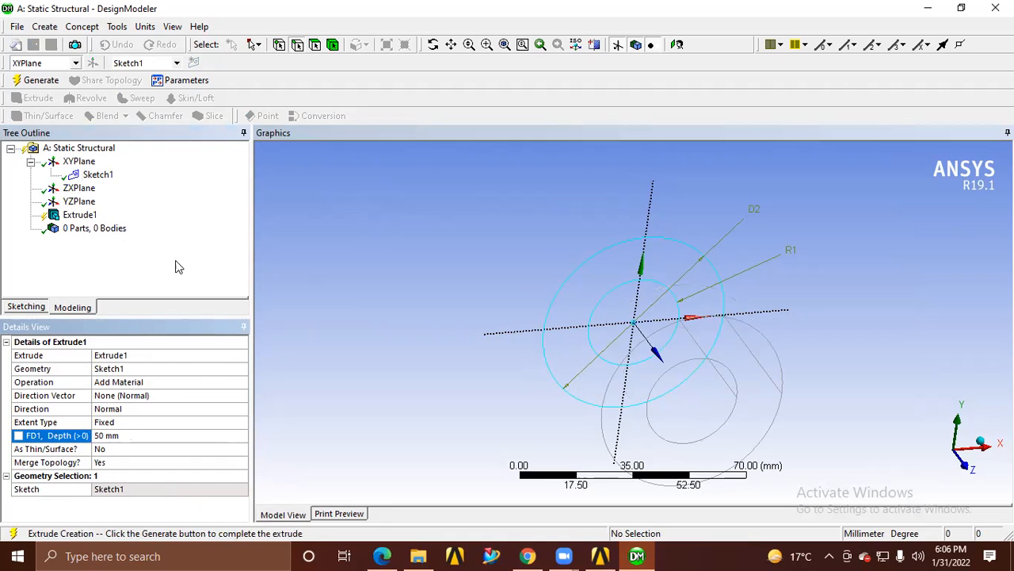
left_click(40, 81)
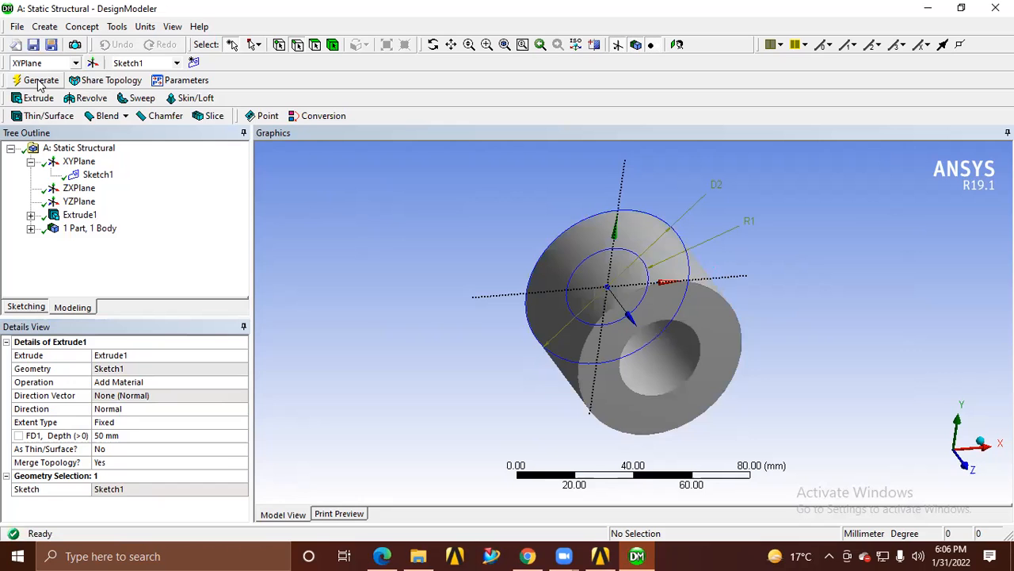
middle_click_drag(552, 438, 509, 425)
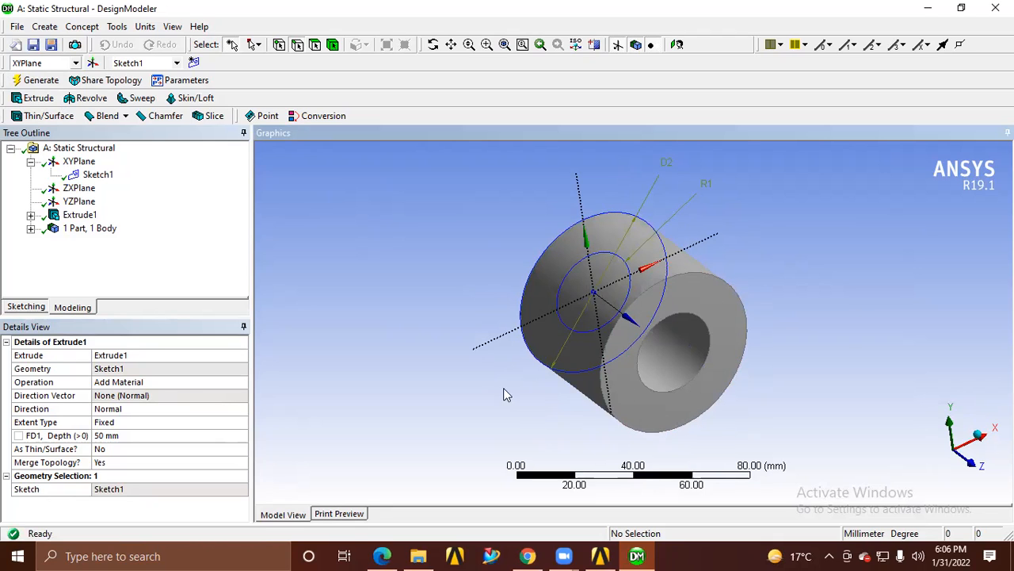
Try drawing a small circle on the XY plane sketch, centred on the horizontal axis between the two existing circles
left_click(35, 308)
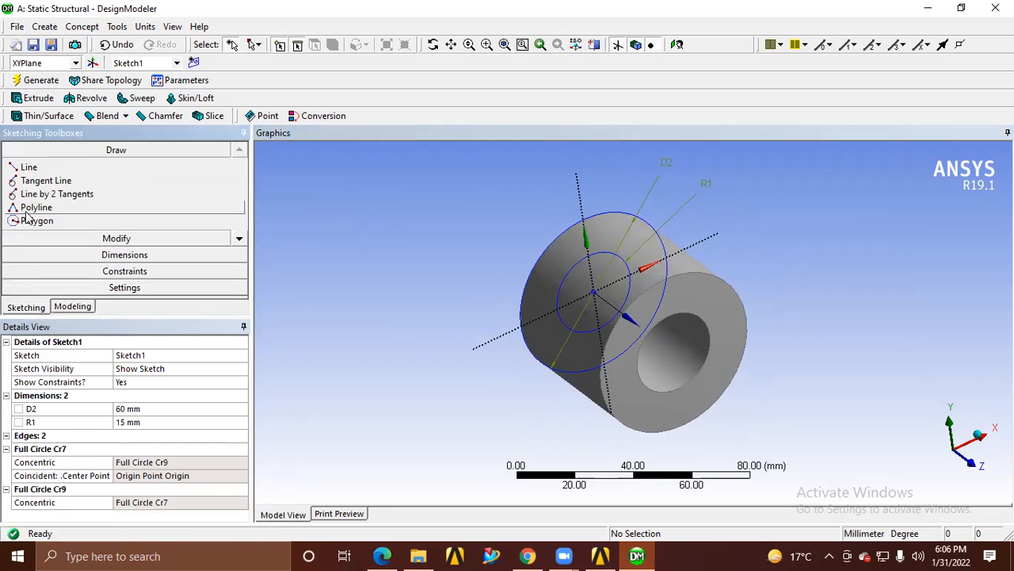
left_click(239, 238)
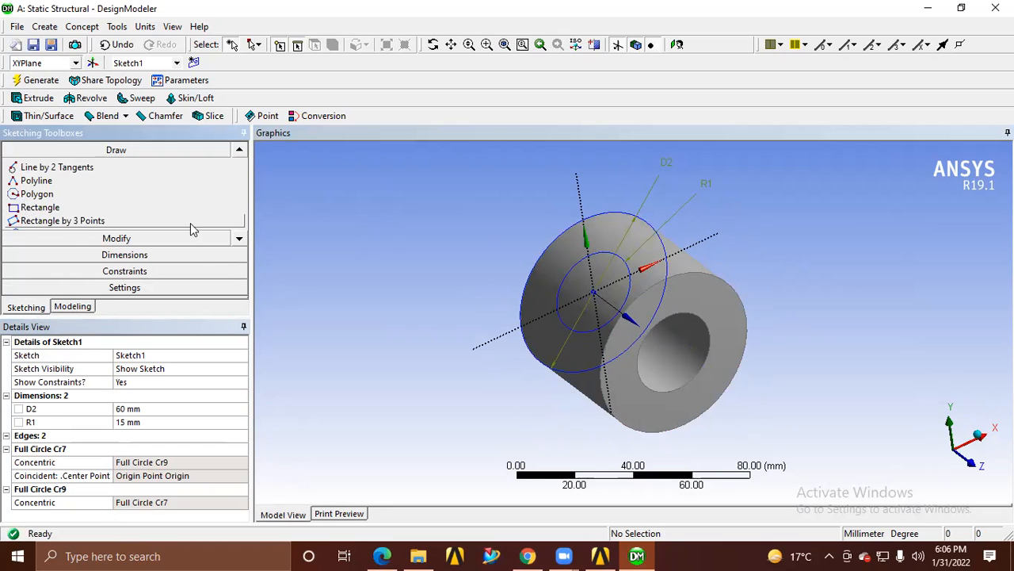
left_click(240, 237)
left_click(239, 237)
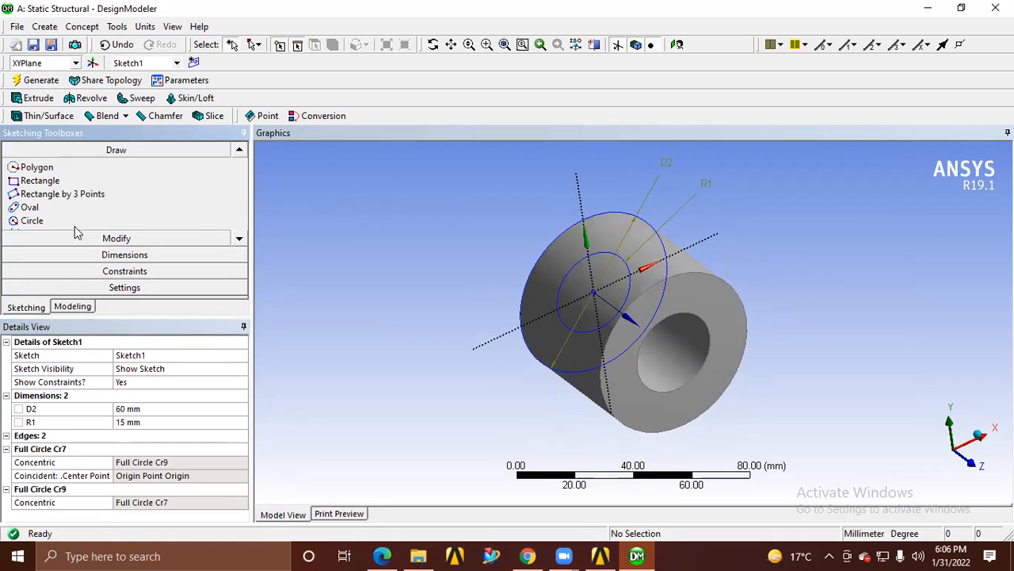
left_click(33, 221)
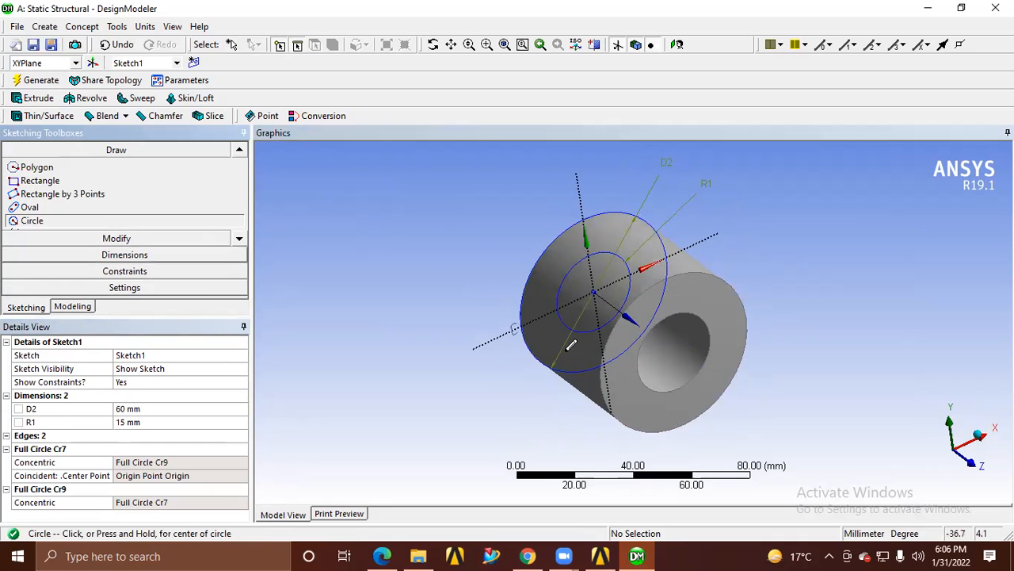
left_click(677, 45)
left_click(687, 341)
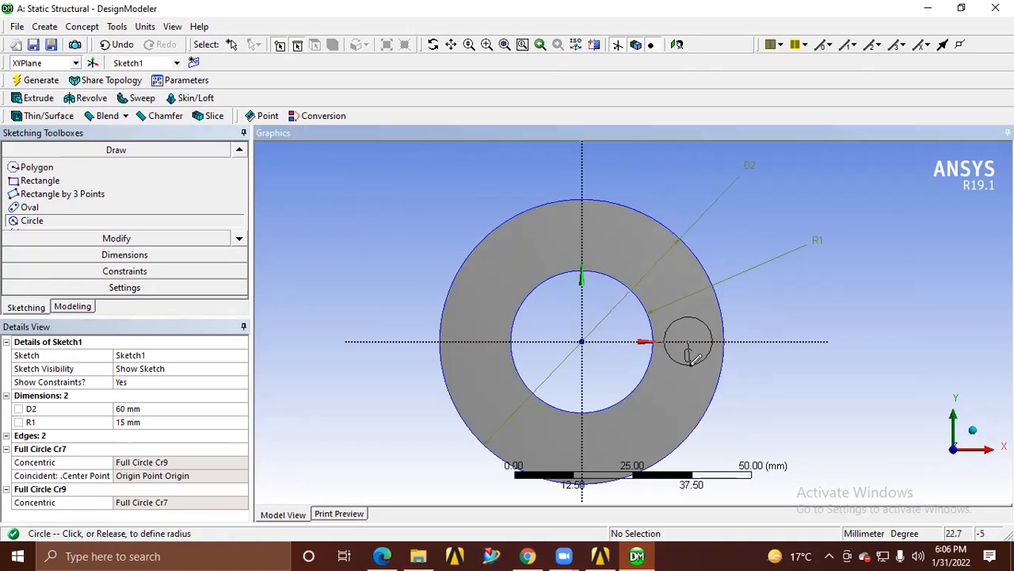
left_click(692, 367)
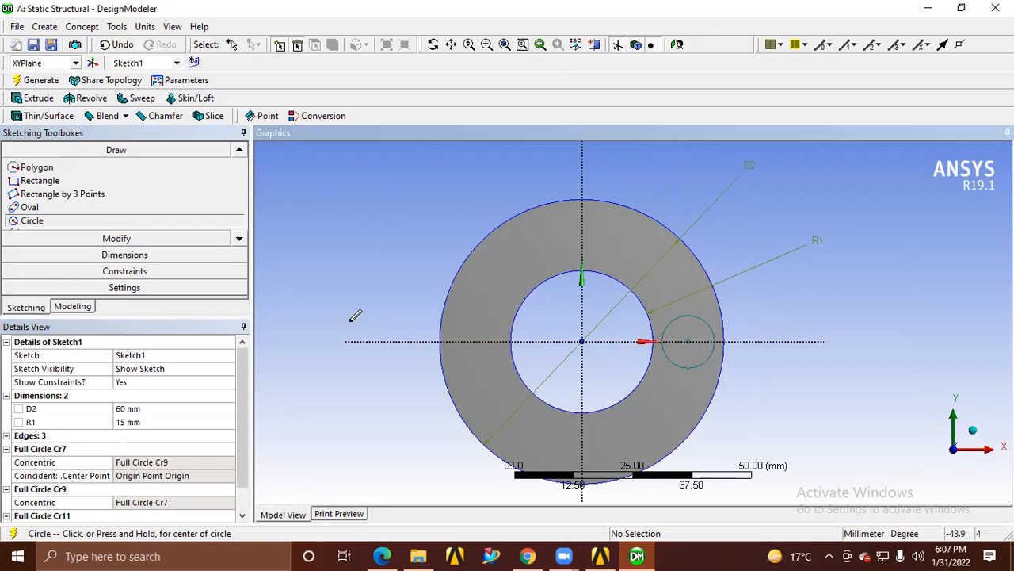
key("Escape")
middle_click_drag(354, 325, 446, 351)
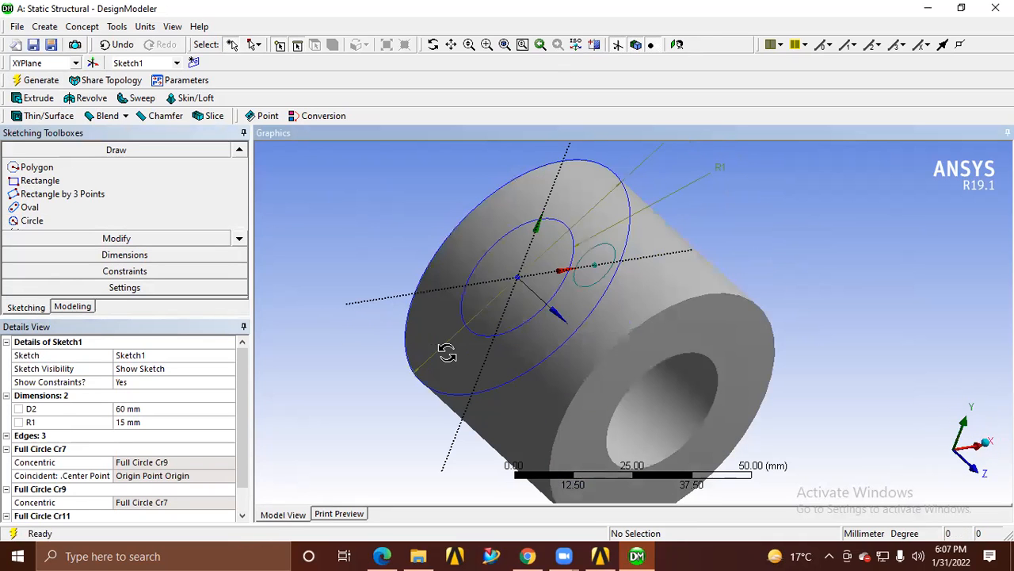
left_click(595, 272)
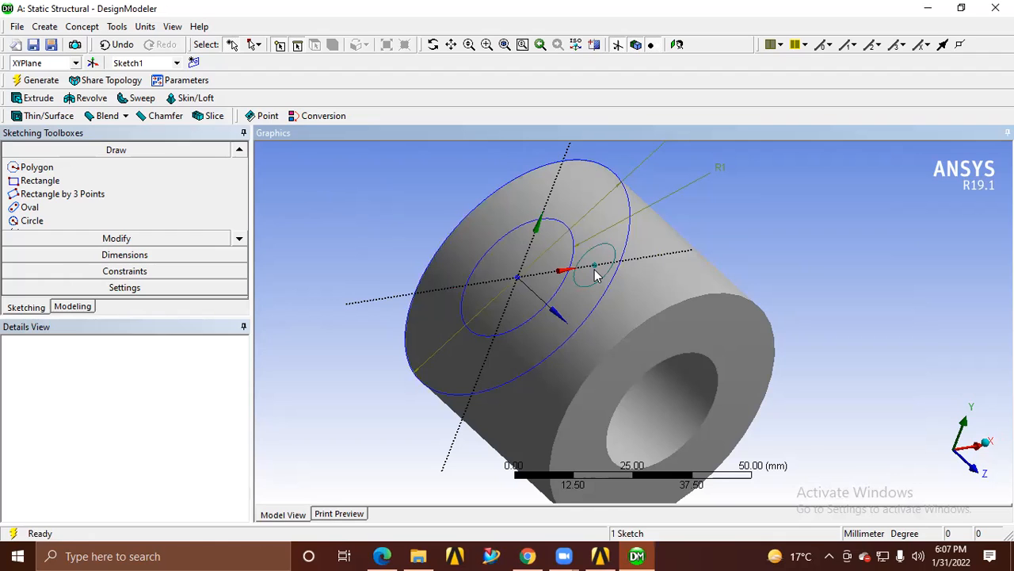
mouse_move(799, 395)
middle_mouse_down()
mouse_move(765, 356)
mouse_move(770, 365)
middle_mouse_up()
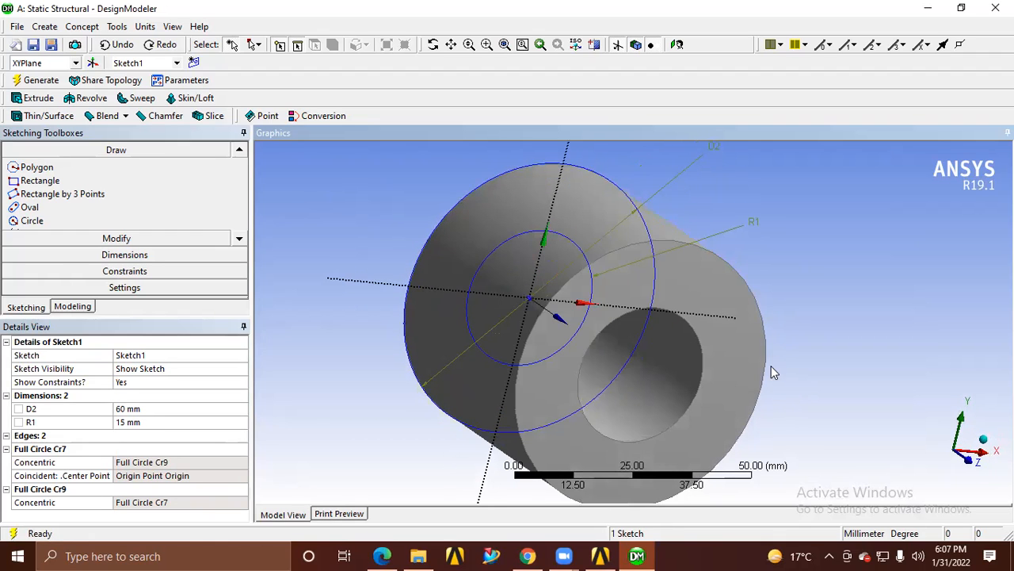
Start a new plane of type From Plane, using XYPlane as its base
left_click(92, 63)
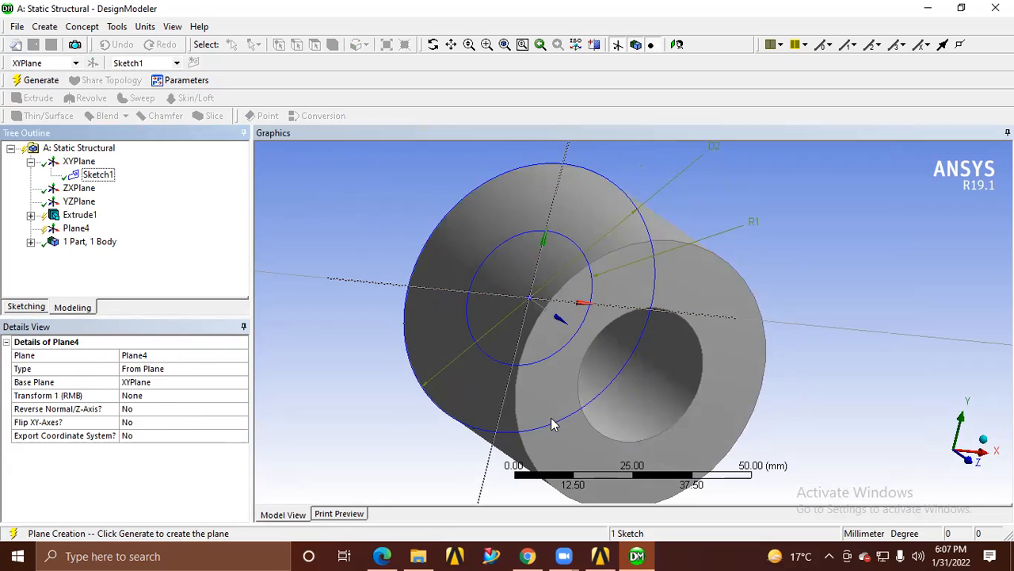
left_click(576, 453)
middle_click_drag(620, 401, 716, 438)
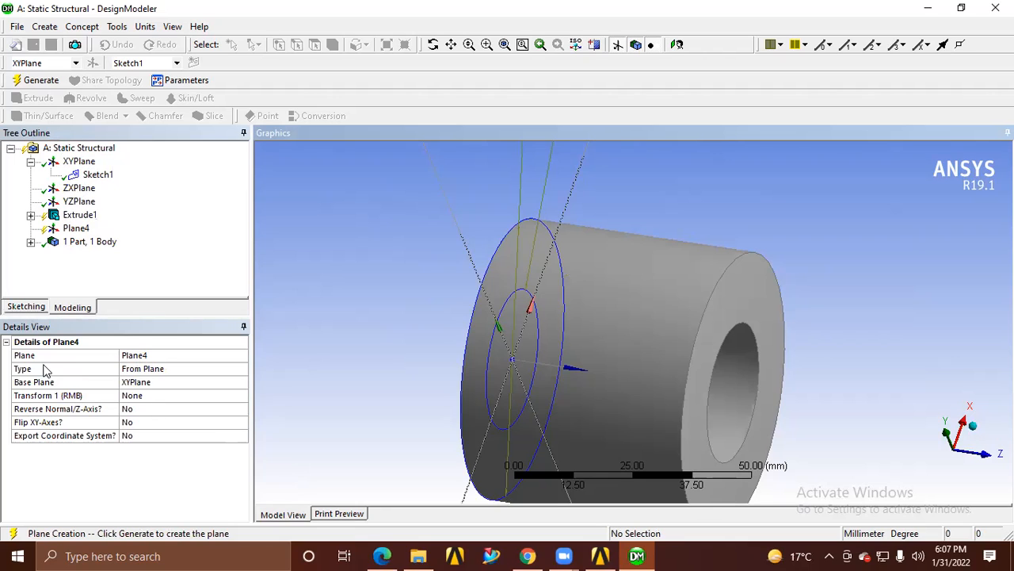
left_click(135, 372)
left_click(241, 368)
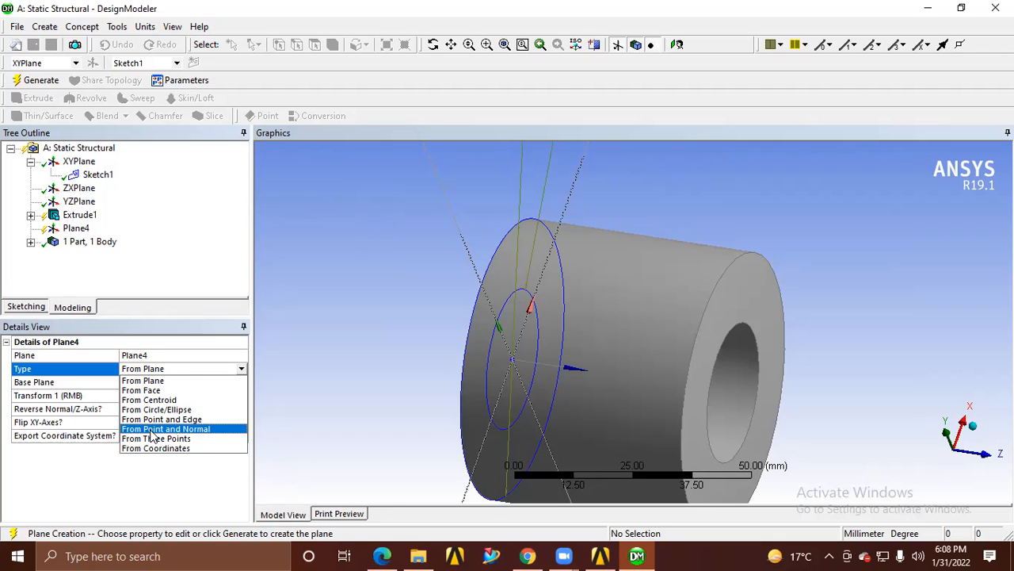
left_click(133, 381)
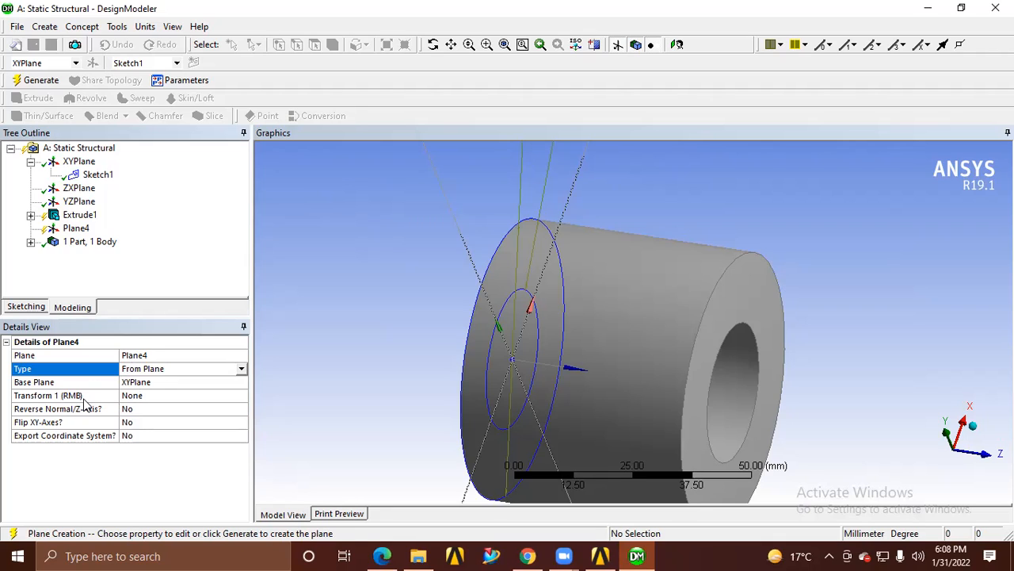
Apply an Offset Z transform of 50 mm to the new plane, placing it on the cylinder's far end face
left_click(133, 397)
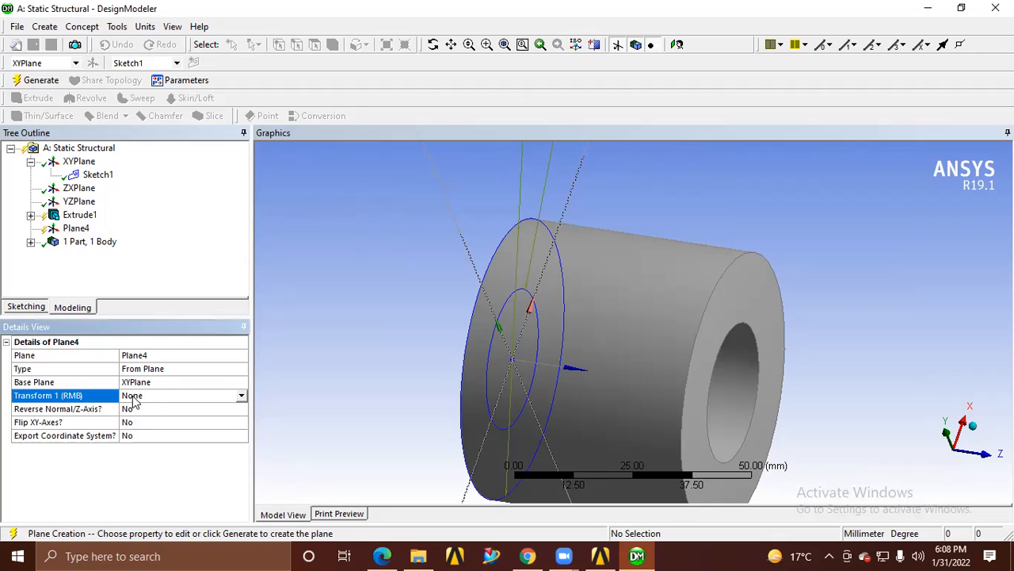
left_click(241, 396)
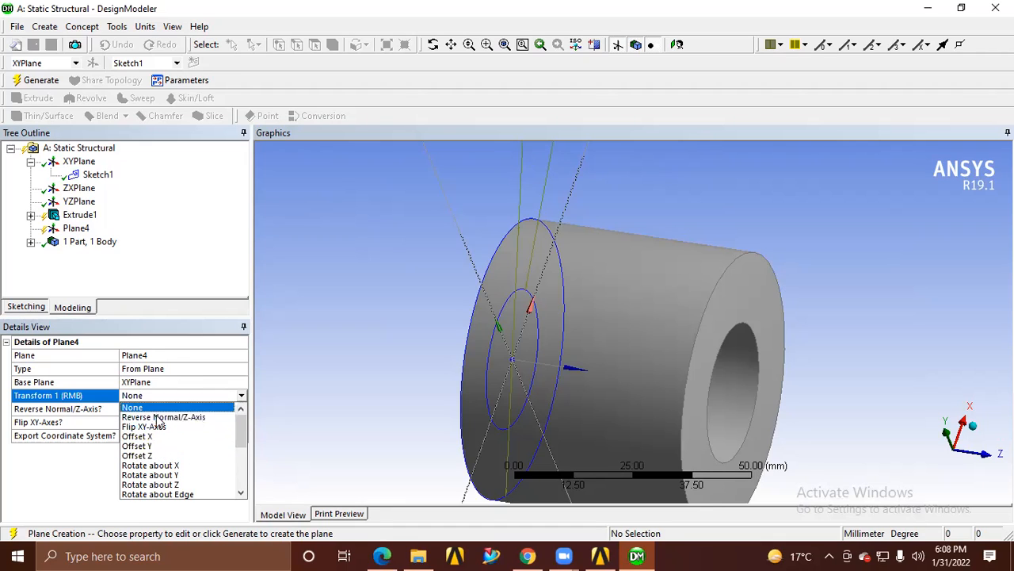
left_click(157, 457)
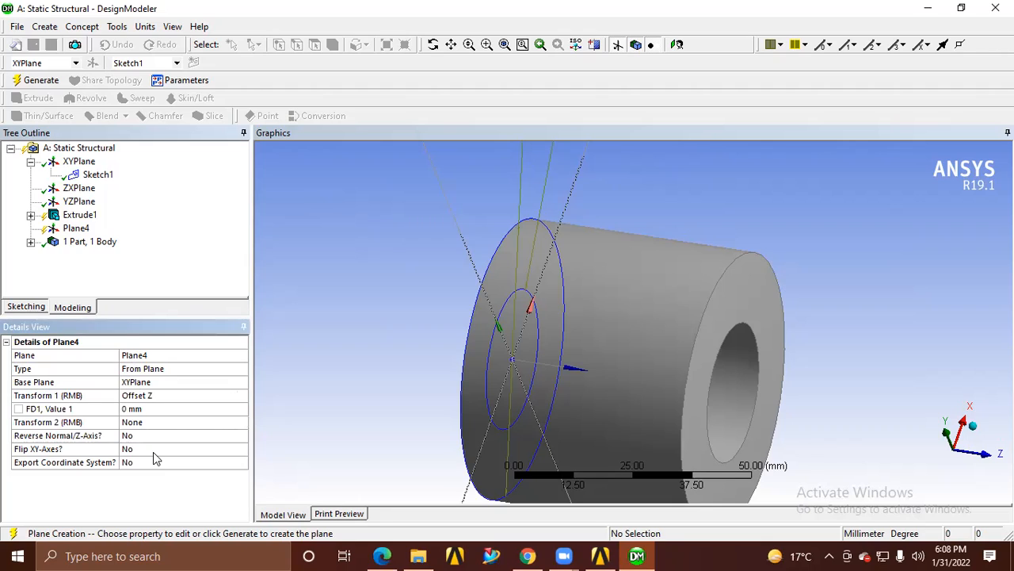
left_click(148, 409)
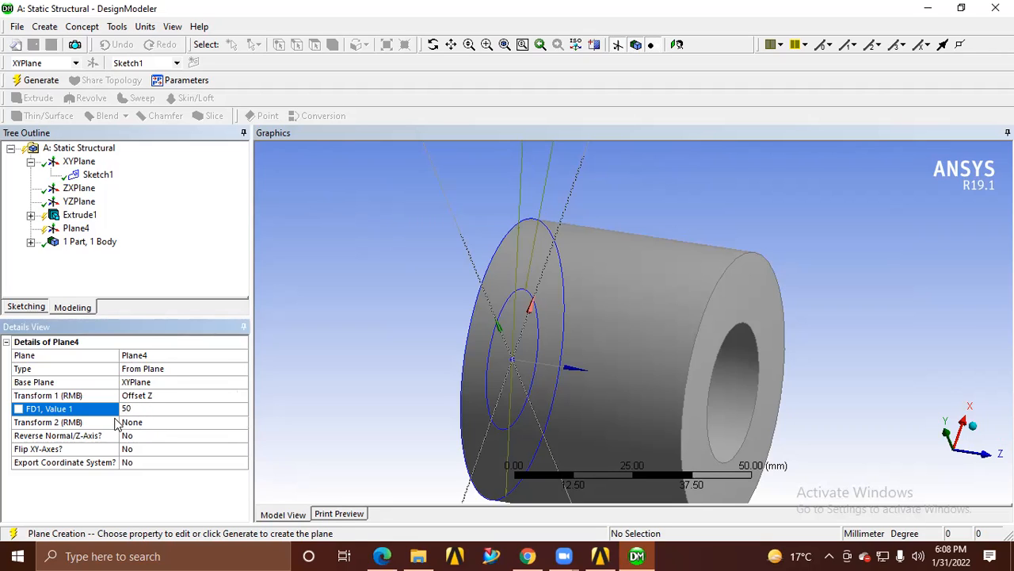
left_click(127, 449)
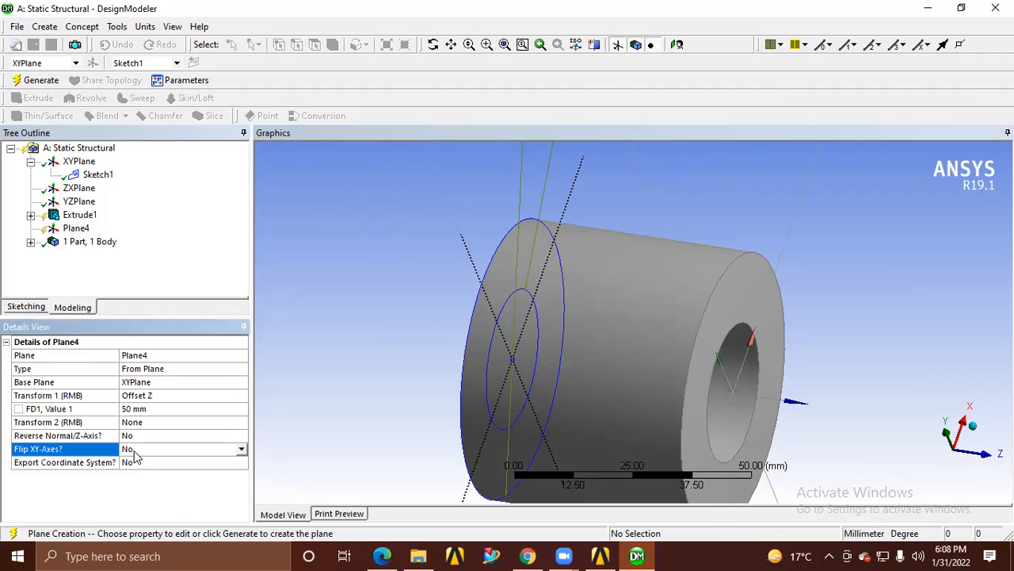
middle_click_drag(736, 317, 743, 278)
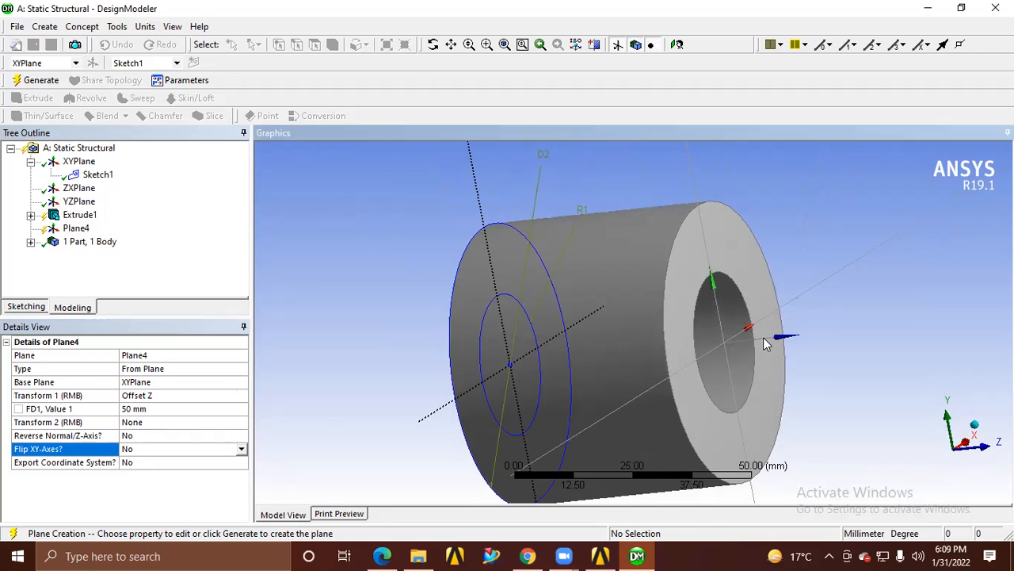
Generate the new plane offset 50 mm from XYPlane on the cylinder's far end face
left_click(76, 229)
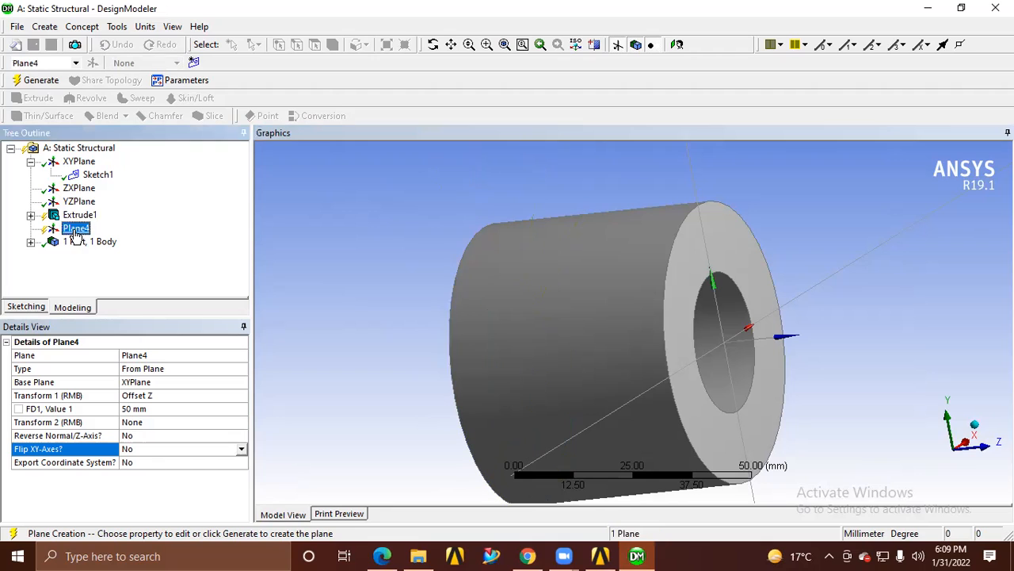
left_click(678, 45)
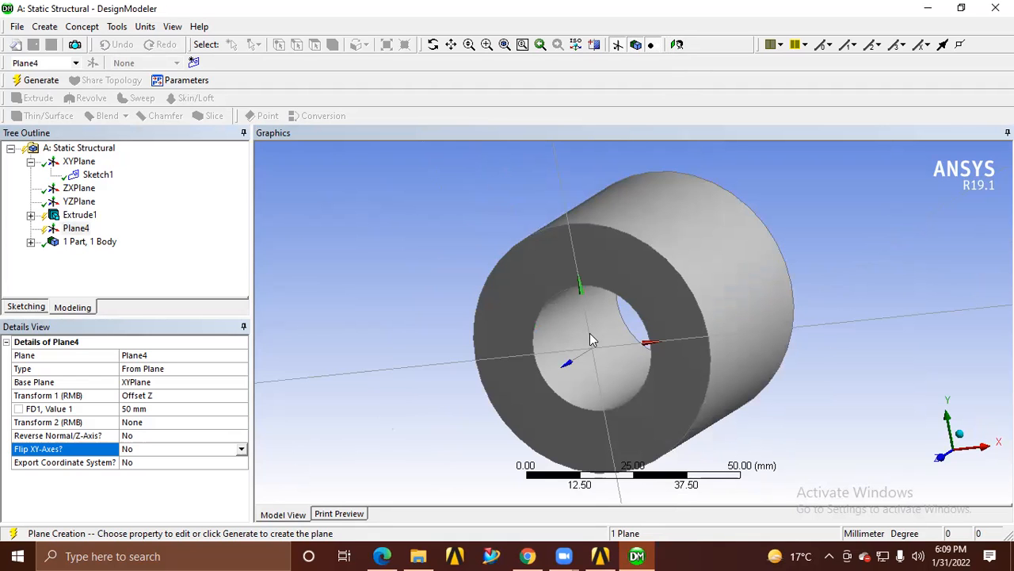
left_click_drag(593, 342, 645, 326)
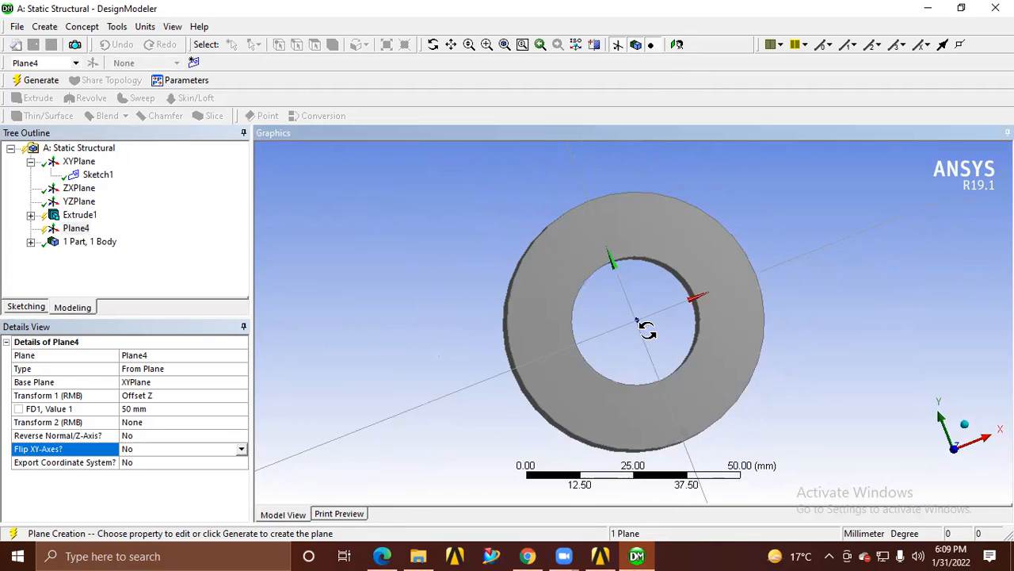
left_click(679, 47)
left_click(679, 45)
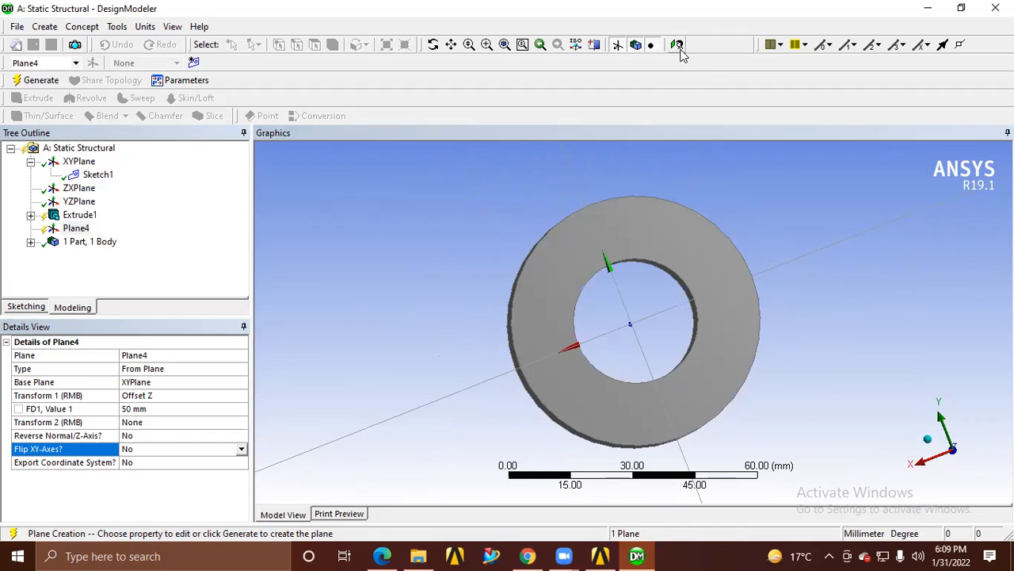
left_click(76, 229)
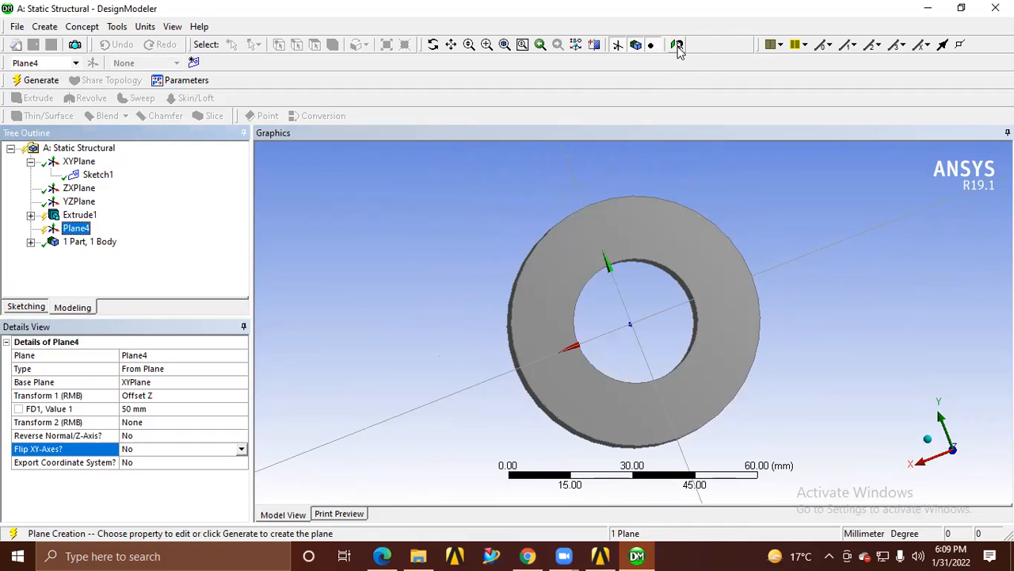
left_click(678, 45)
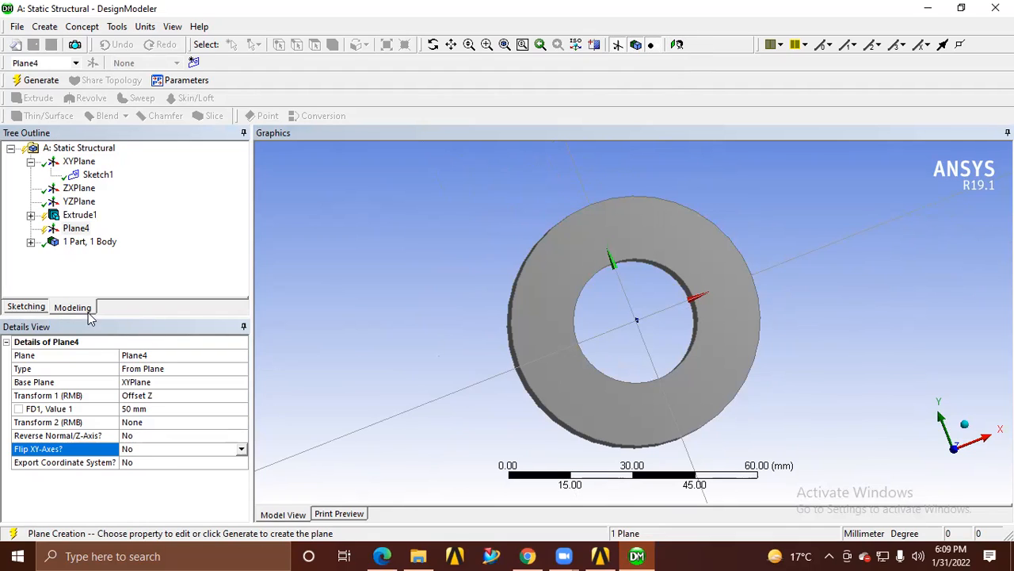
left_click(35, 306)
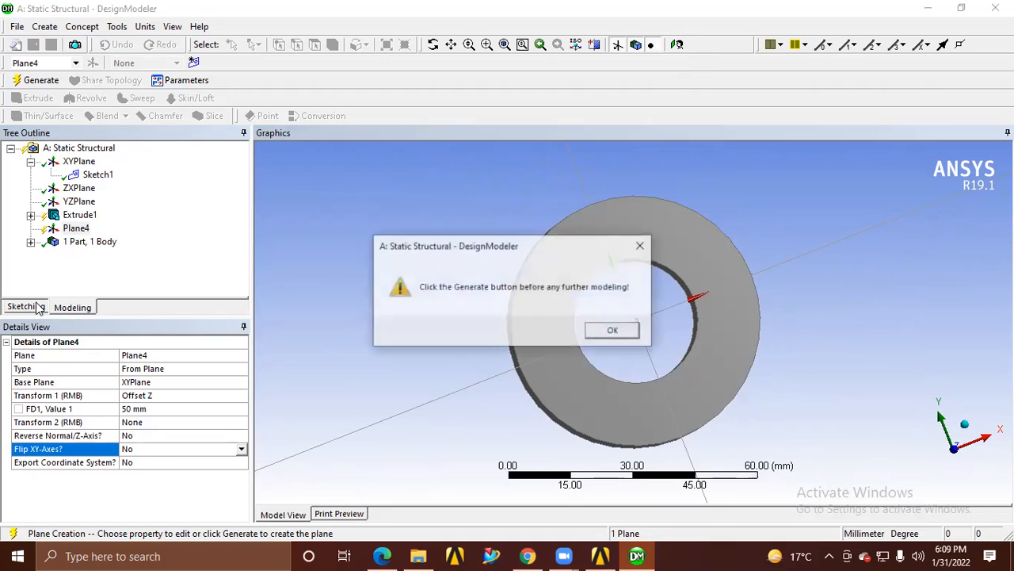
left_click(615, 332)
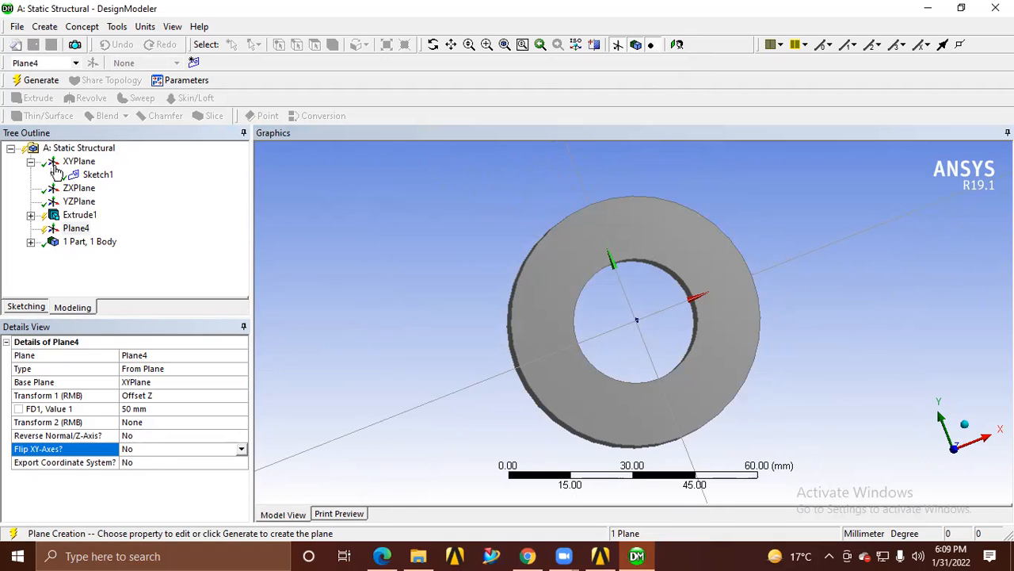
left_click(41, 83)
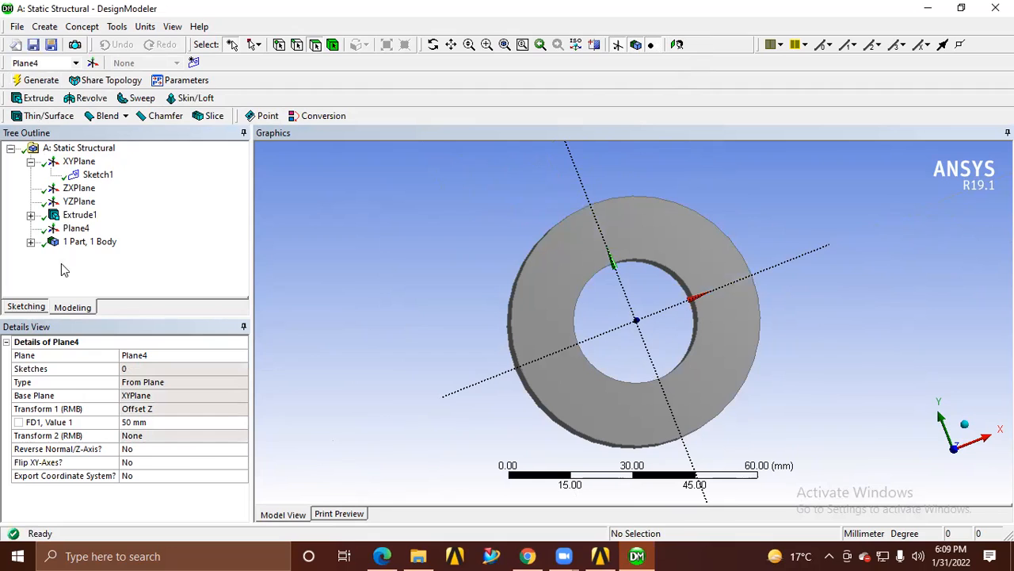
Sketch a small circle on the new offset plane, centred on the X axis about 23 mm from the origin, within the ring
left_click(76, 229)
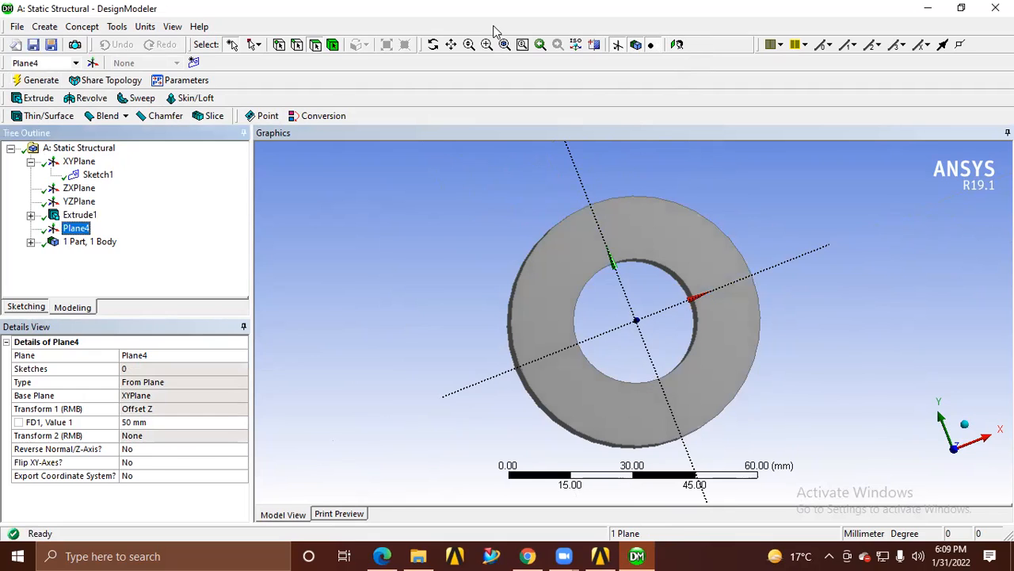
left_click(678, 48)
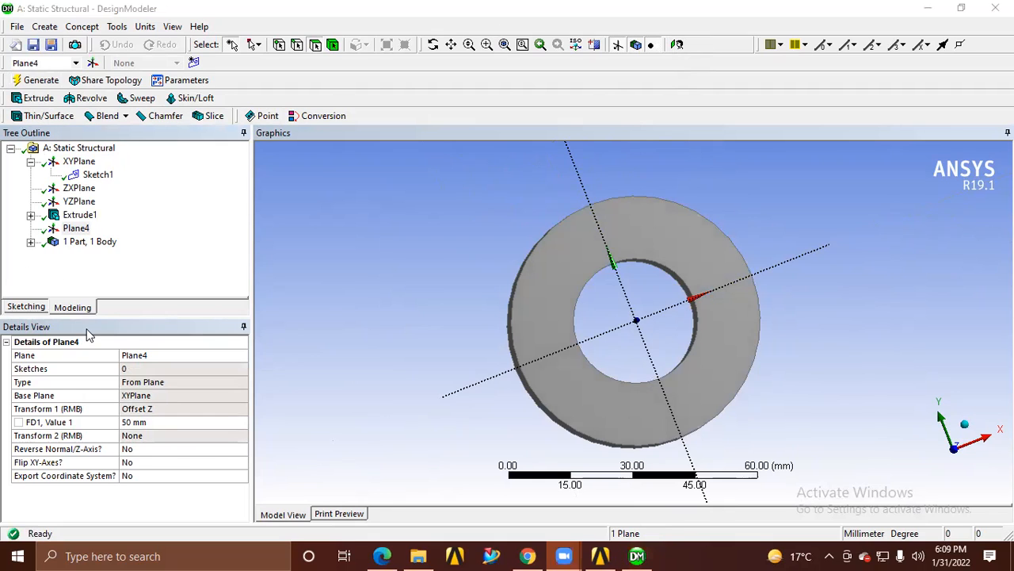
left_click(28, 306)
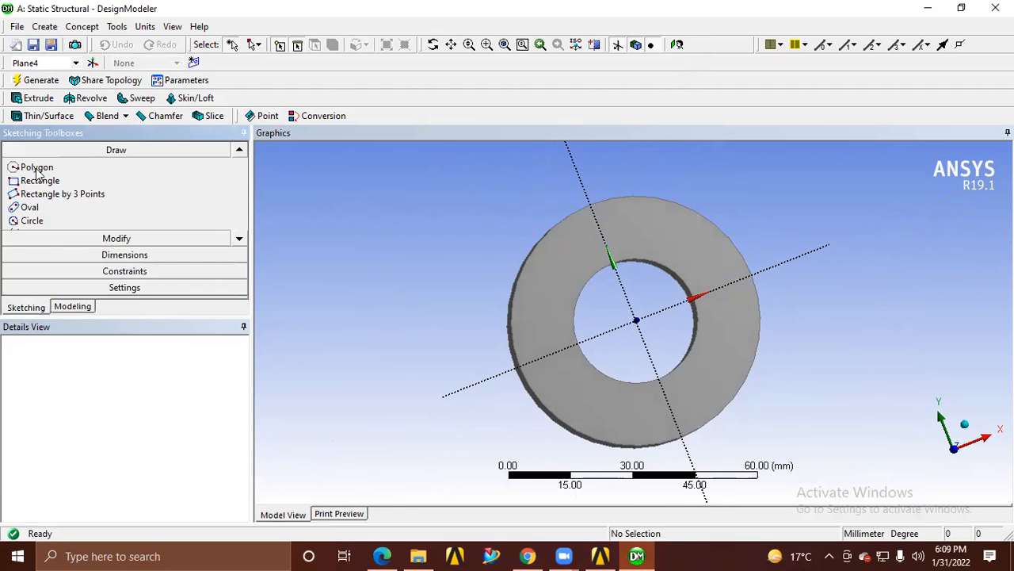
left_click(26, 220)
left_click(733, 281)
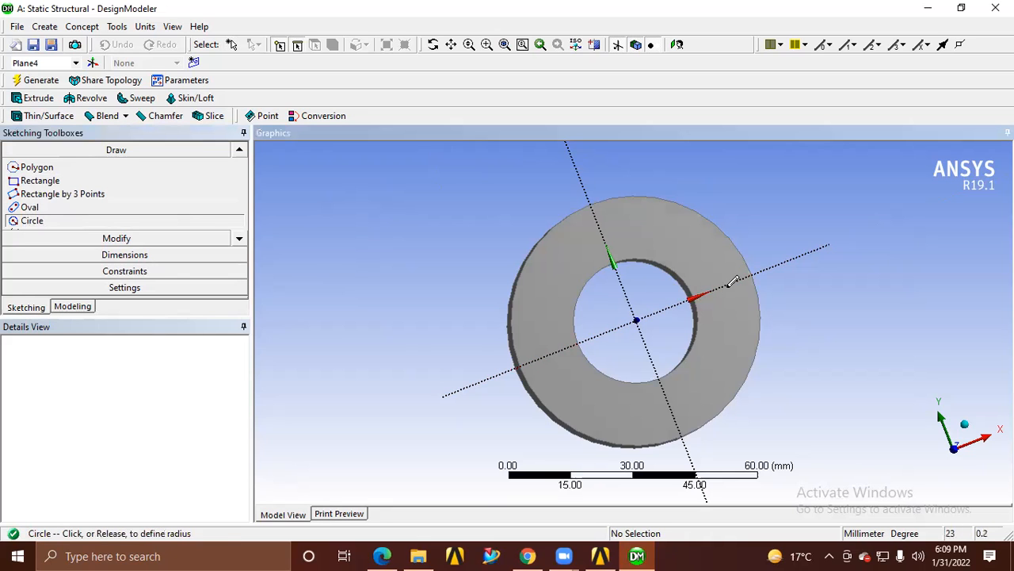
left_click(727, 286)
Start an Extrude using the small circle's sketch on the offset plane as its geometry
middle_click_drag(750, 315, 779, 377)
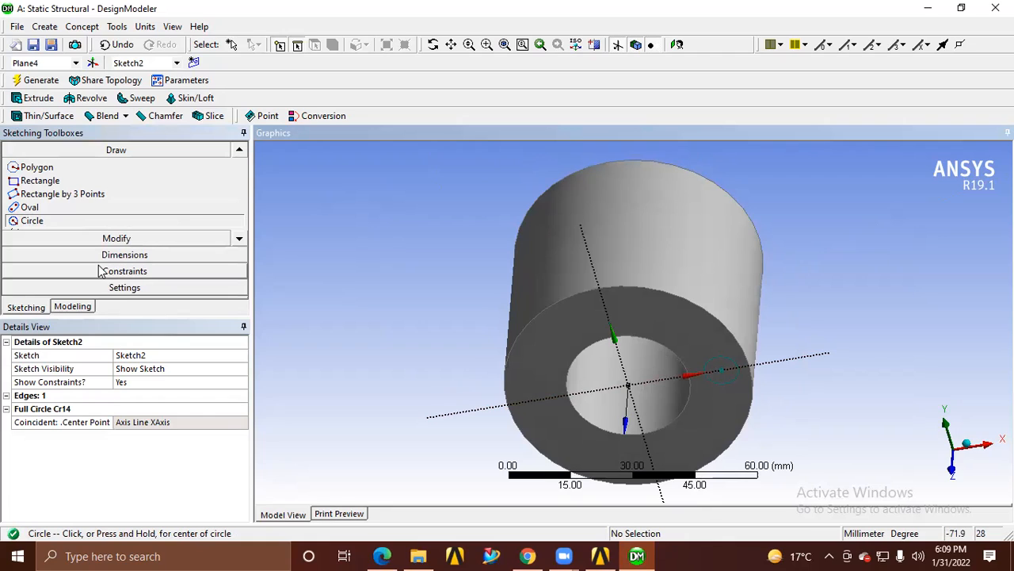
left_click(67, 309)
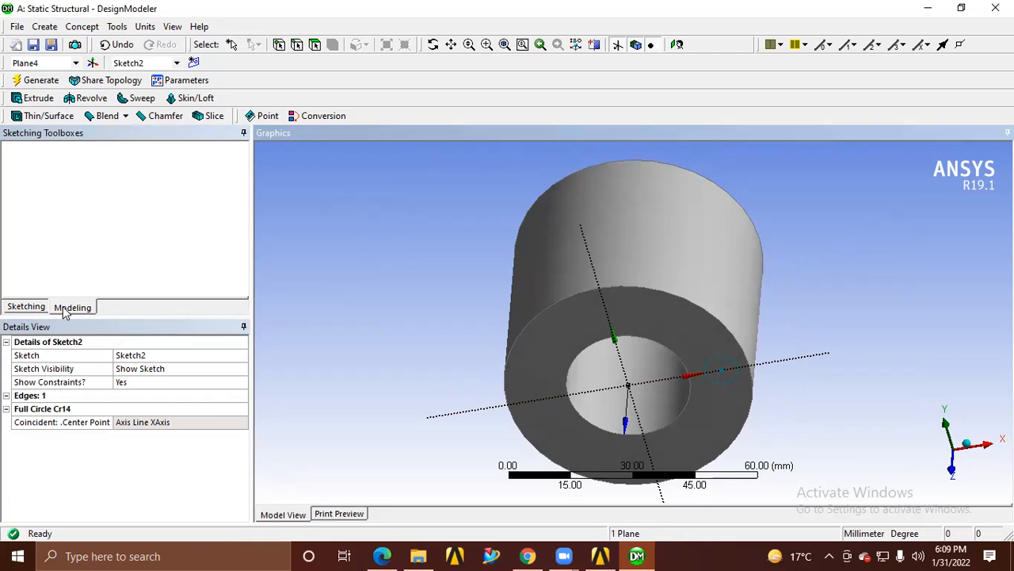
left_click(35, 99)
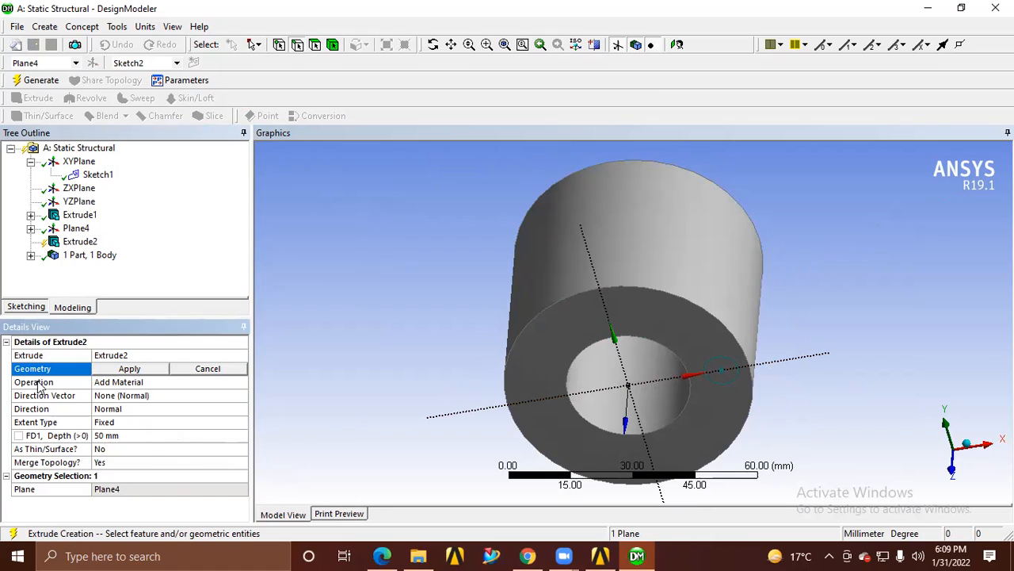
left_click(30, 229)
left_click(97, 241)
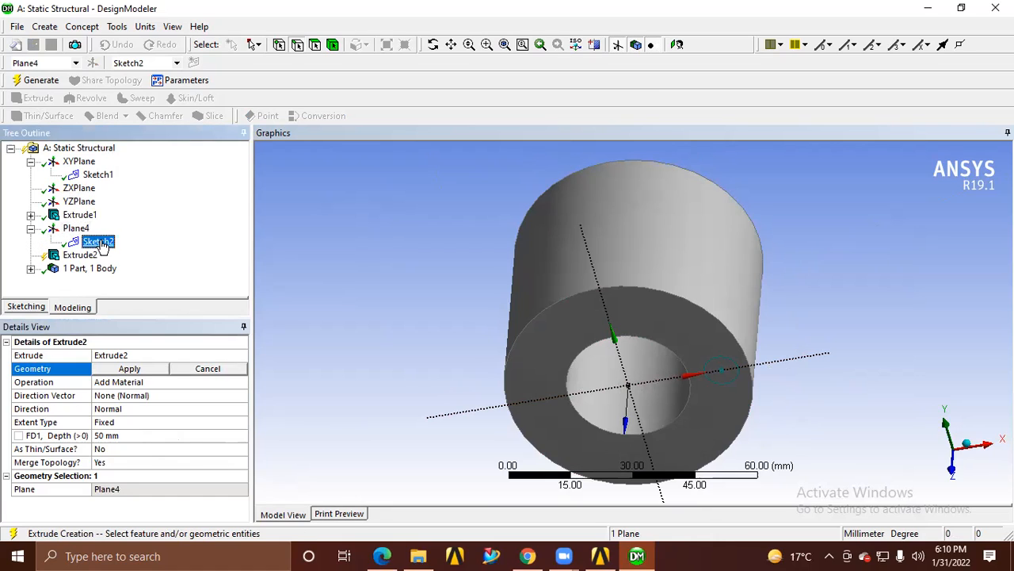
left_click(130, 371)
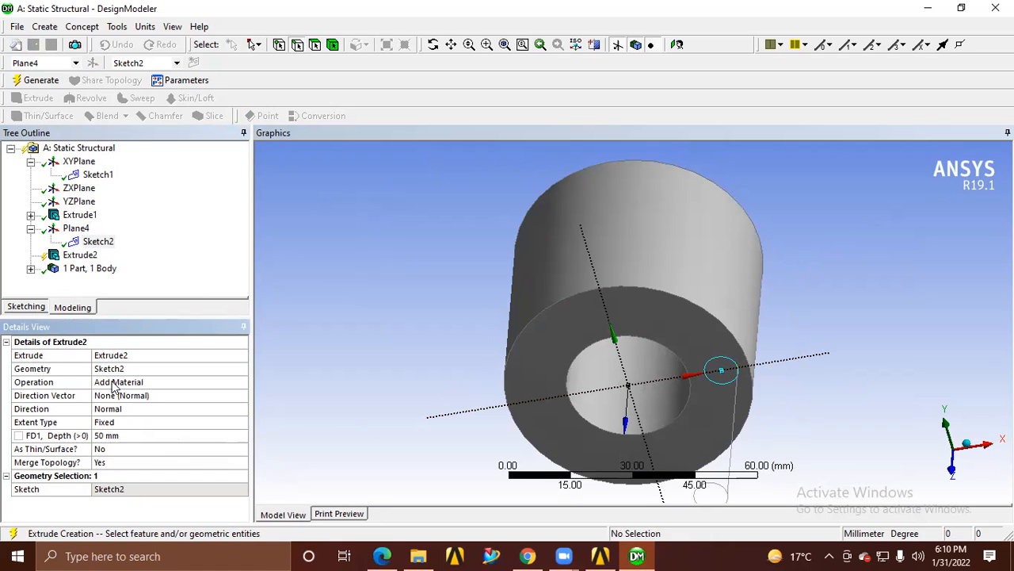
Launch SOLIDWORKS 2016 from the desktop and return to the open extrude in DesignModeler
left_click(115, 383)
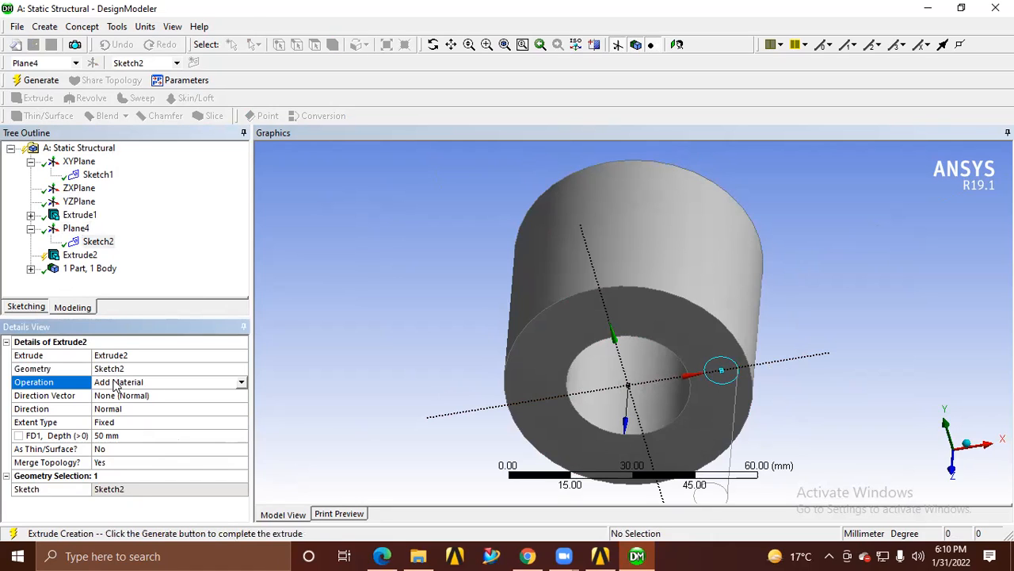
left_click(241, 384)
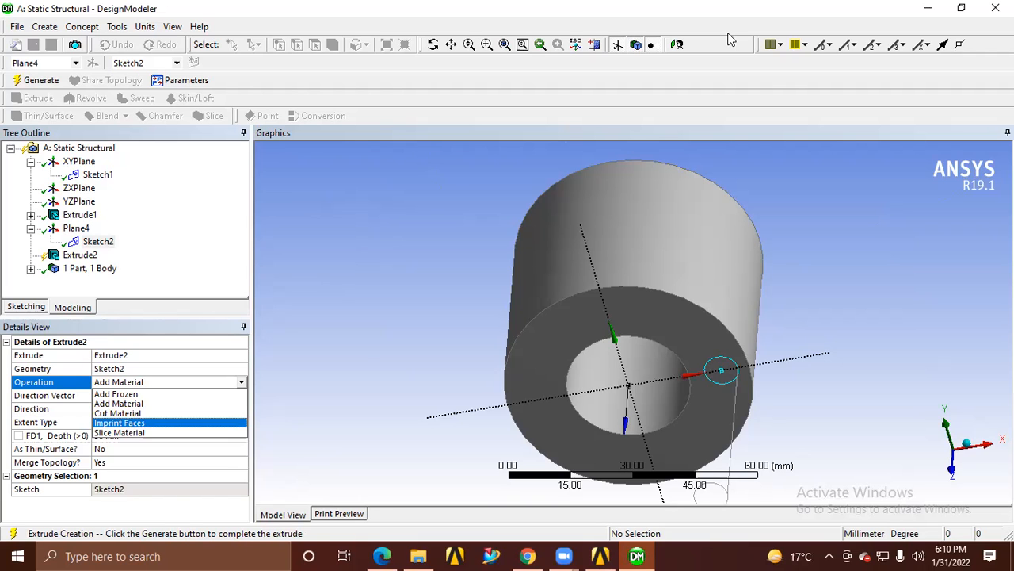
left_click(927, 9)
left_click(926, 10)
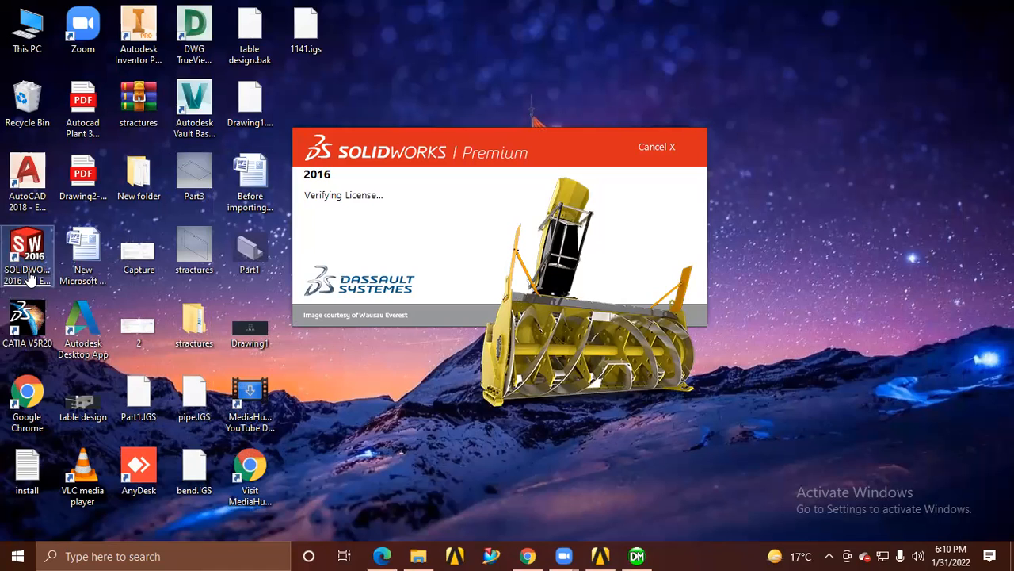
left_click(636, 556)
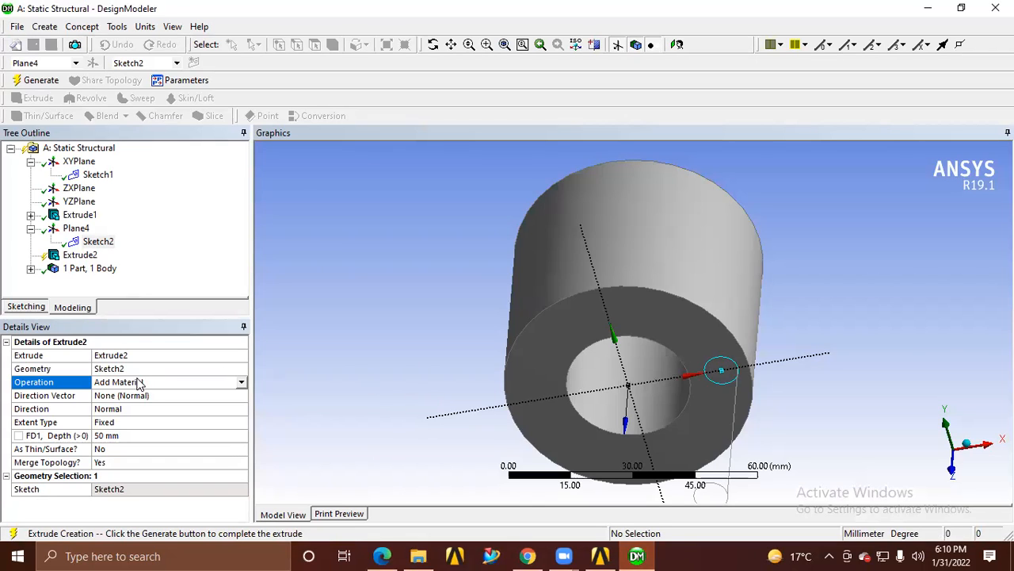
Set the small circle's extrude operation to Cut Material
left_click(138, 382)
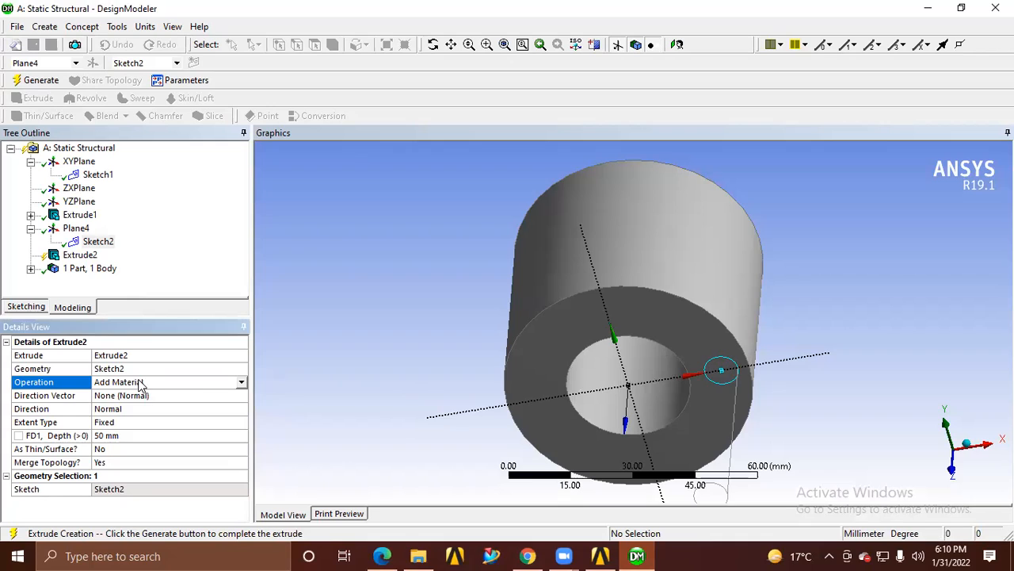
left_click(243, 382)
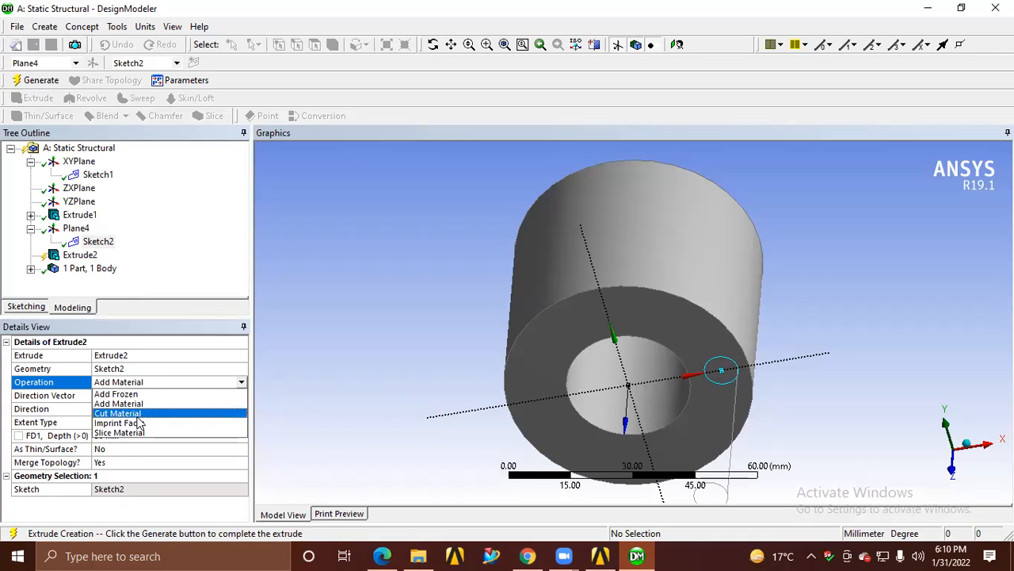
left_click(136, 412)
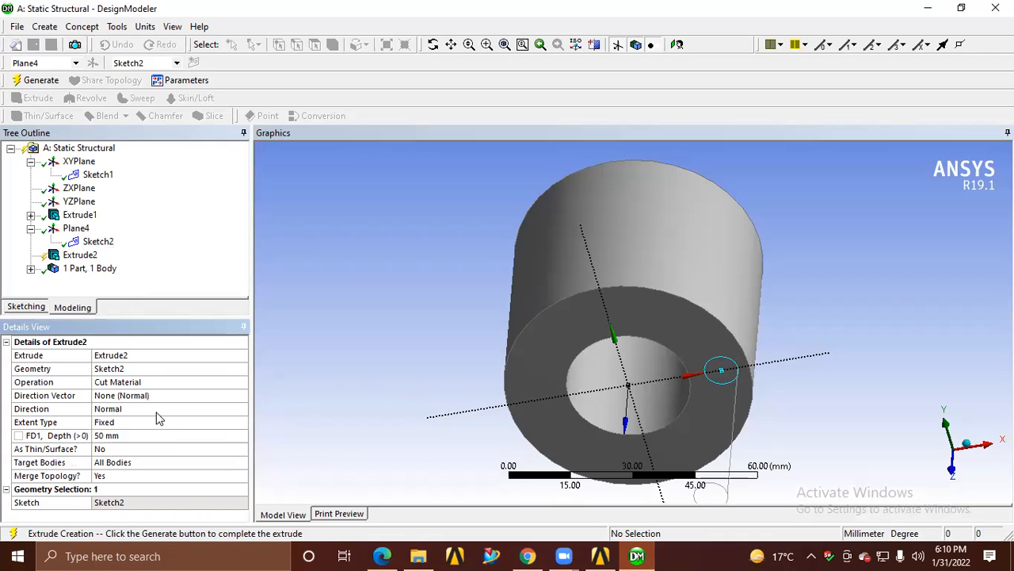
Try to define the cut's direction vector from the cylinder's circular end edge
left_click(140, 396)
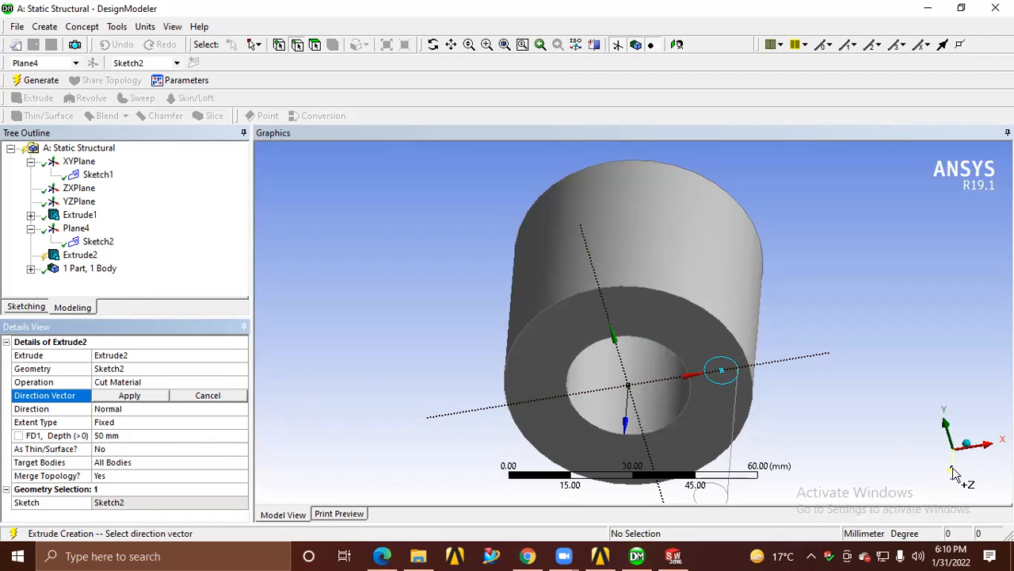
left_click(957, 445)
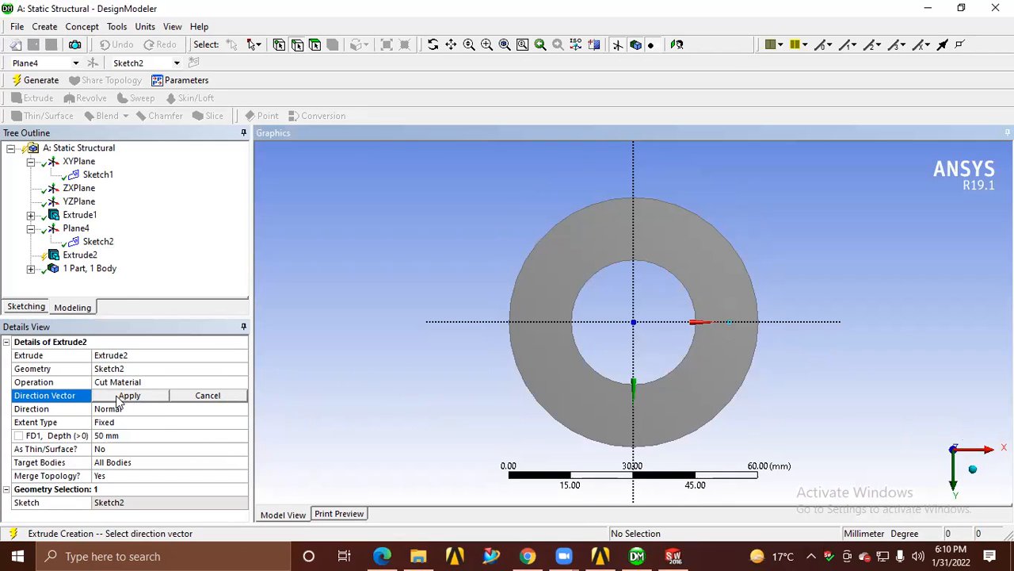
middle_click_drag(759, 356, 702, 334)
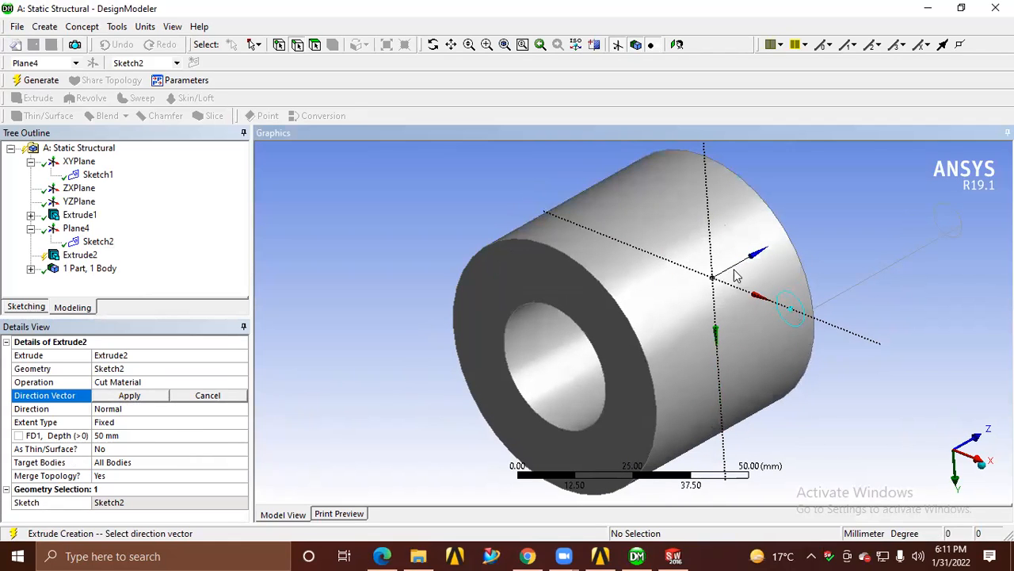
left_click(643, 354)
left_click(131, 396)
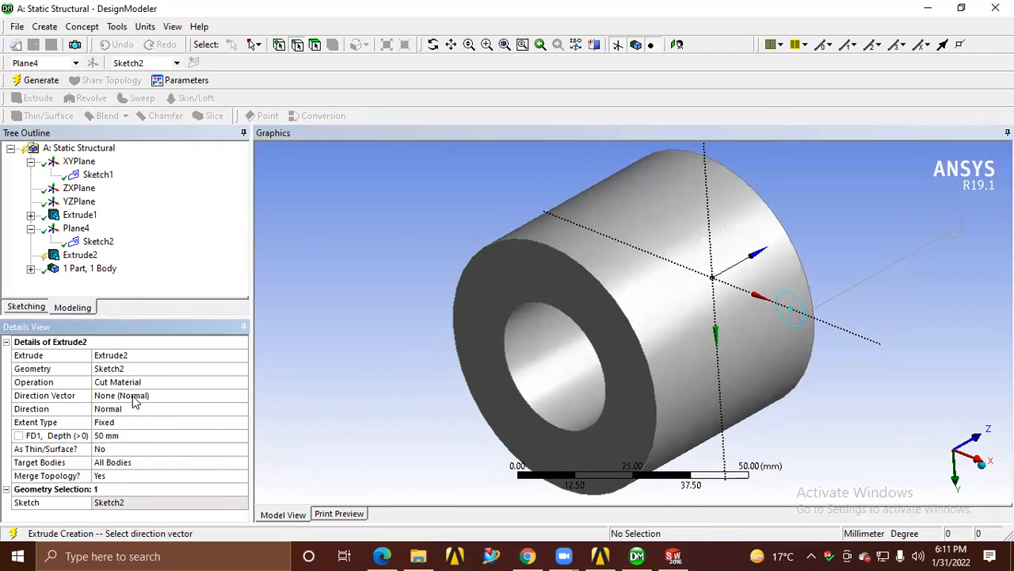
left_click(133, 396)
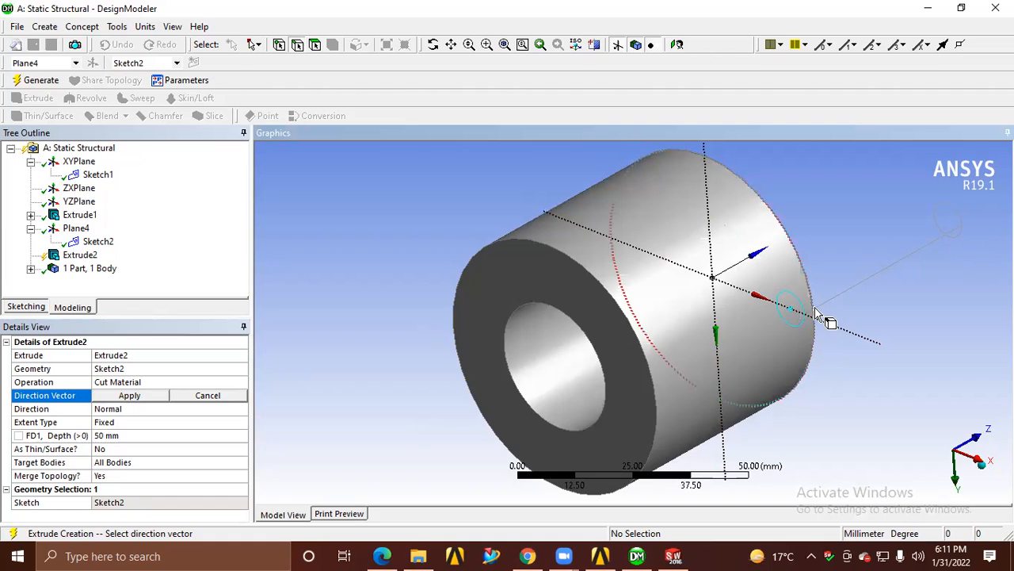
Set the cut's direction to Reversed and generate the small through hole in the cylinder wall
left_click(116, 414)
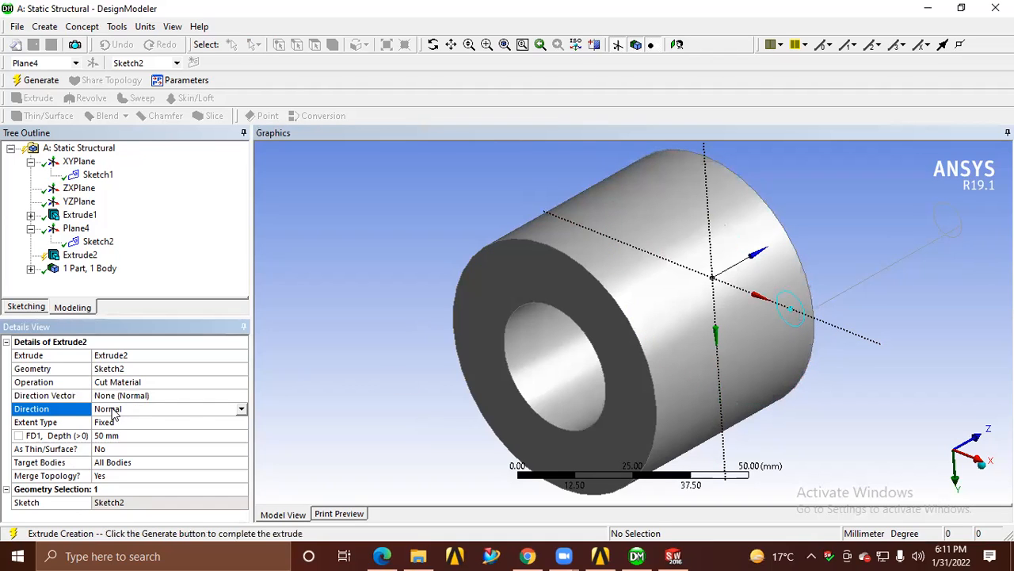
left_click(241, 408)
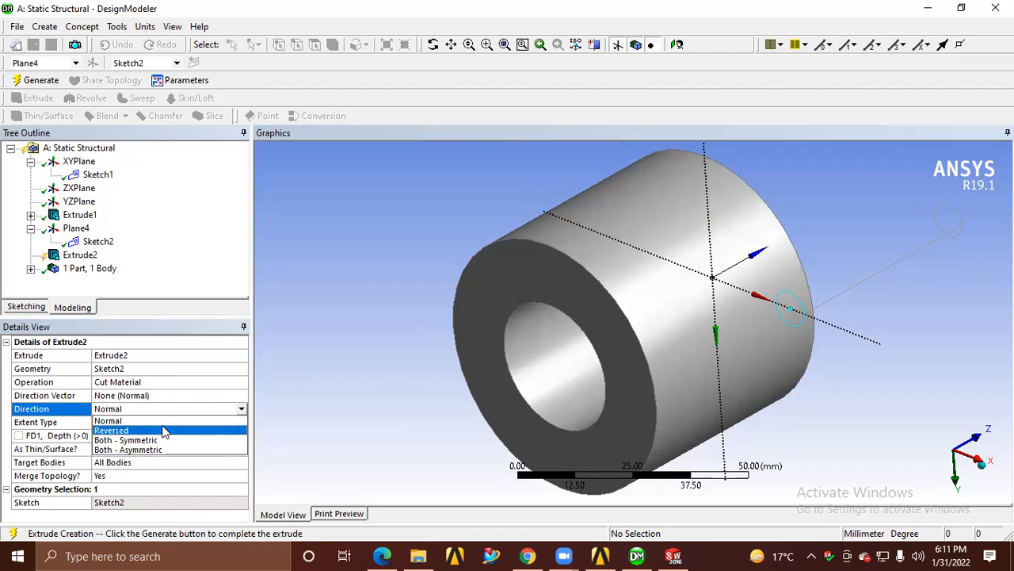
left_click(144, 432)
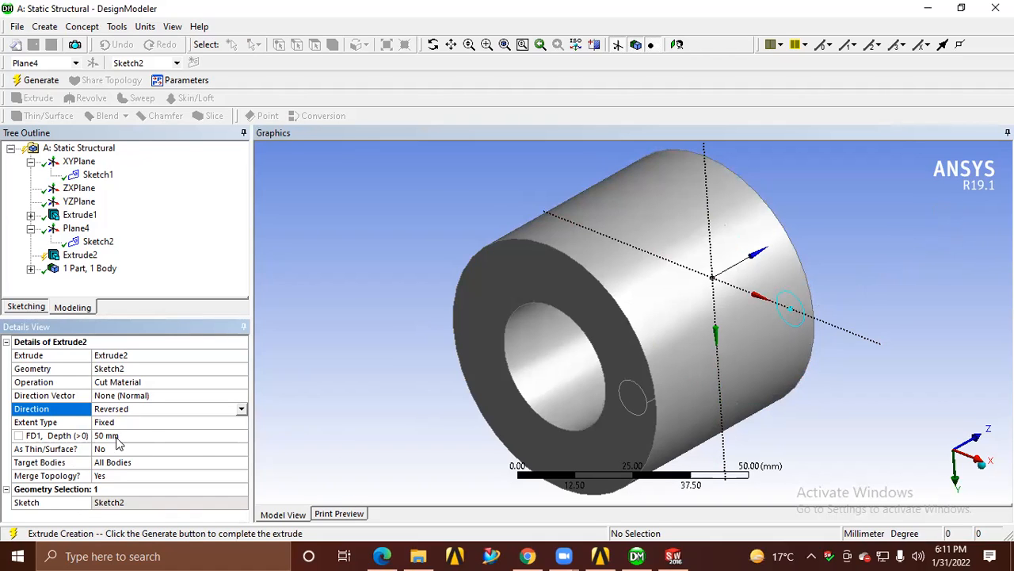
left_click(36, 85)
middle_click_drag(494, 404, 533, 275)
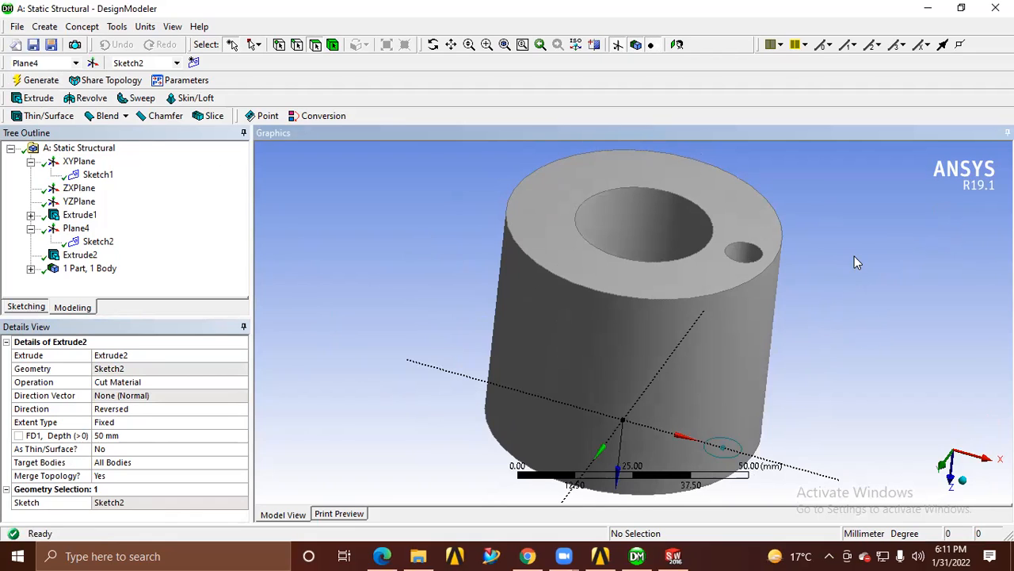
Activate sketching mode and examine the flanged bushing on page 25 of MECHANICAL DESIGNING.pdf in Edge
left_click(25, 307)
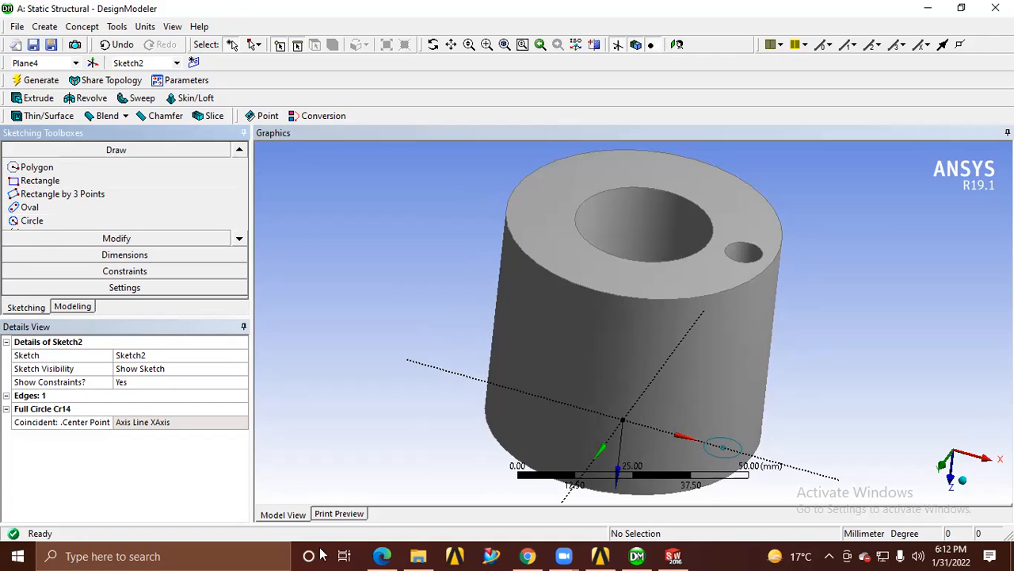
left_click(380, 556)
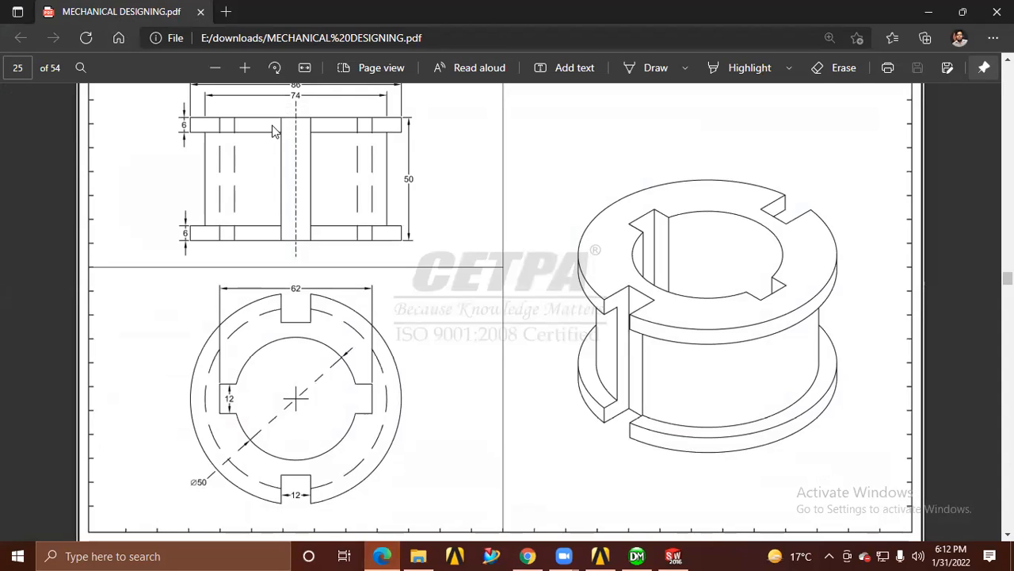
left_click(930, 13)
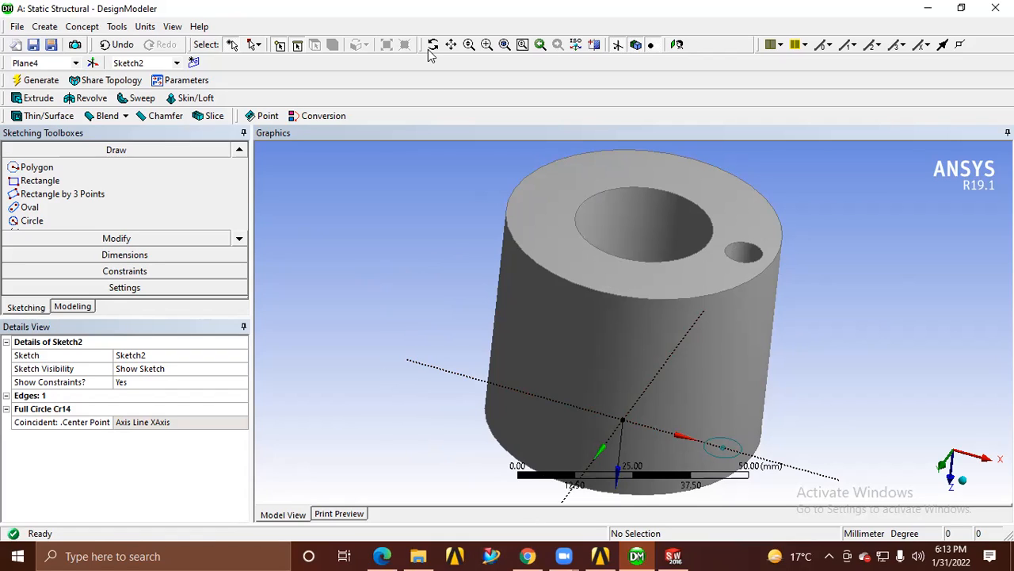
Annotate the screen beside the cylinder with a freehand flange outline, bolt holes, a bolt and load arrows
mouse_move(398, 248)
left_mouse_down()
mouse_move(327, 328)
mouse_move(433, 305)
mouse_move(390, 237)
left_mouse_up()
left_click_drag(331, 267, 329, 266)
mouse_move(320, 308)
left_mouse_down()
mouse_move(331, 311)
mouse_move(321, 308)
left_mouse_up()
mouse_move(372, 335)
left_mouse_down()
mouse_move(364, 342)
mouse_move(374, 342)
left_mouse_up()
left_click_drag(421, 318, 422, 327)
mouse_move(404, 265)
left_mouse_down()
mouse_move(401, 277)
mouse_move(375, 256)
left_mouse_up()
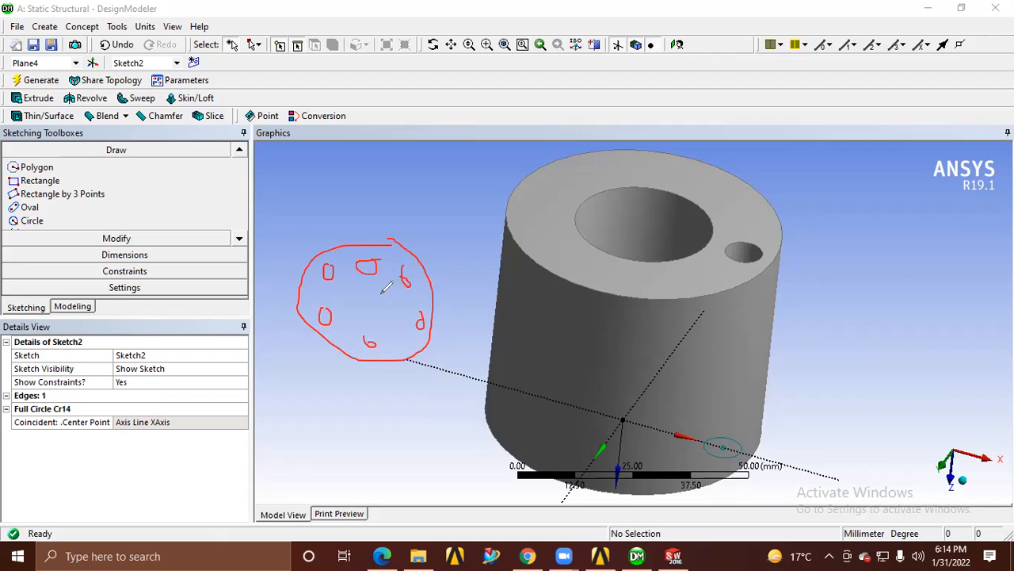
mouse_move(314, 229)
left_mouse_down()
mouse_move(328, 276)
mouse_move(320, 230)
left_mouse_up()
mouse_move(330, 279)
left_mouse_down()
mouse_move(335, 263)
mouse_move(315, 276)
mouse_move(333, 267)
left_mouse_up()
mouse_move(339, 204)
left_mouse_down()
mouse_move(350, 266)
mouse_move(354, 254)
left_mouse_up()
mouse_move(299, 239)
left_mouse_down()
mouse_move(331, 244)
mouse_move(299, 237)
left_mouse_up()
mouse_move(309, 309)
left_mouse_down()
mouse_move(305, 341)
mouse_move(310, 332)
left_mouse_up()
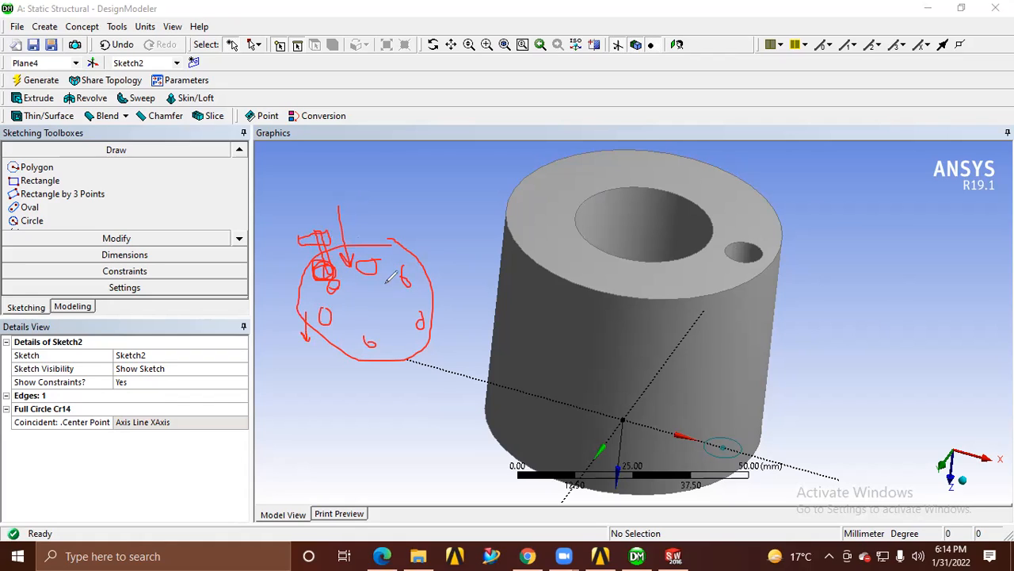
mouse_move(421, 204)
left_mouse_down()
mouse_move(424, 253)
mouse_move(430, 239)
left_mouse_up()
Annotate the six degrees of freedom as 6, X, Y, Z and θx, θy, θz beside the model, and circle them
mouse_move(882, 177)
left_mouse_down()
mouse_move(866, 212)
mouse_move(872, 203)
mouse_move(858, 201)
mouse_move(904, 223)
left_mouse_up()
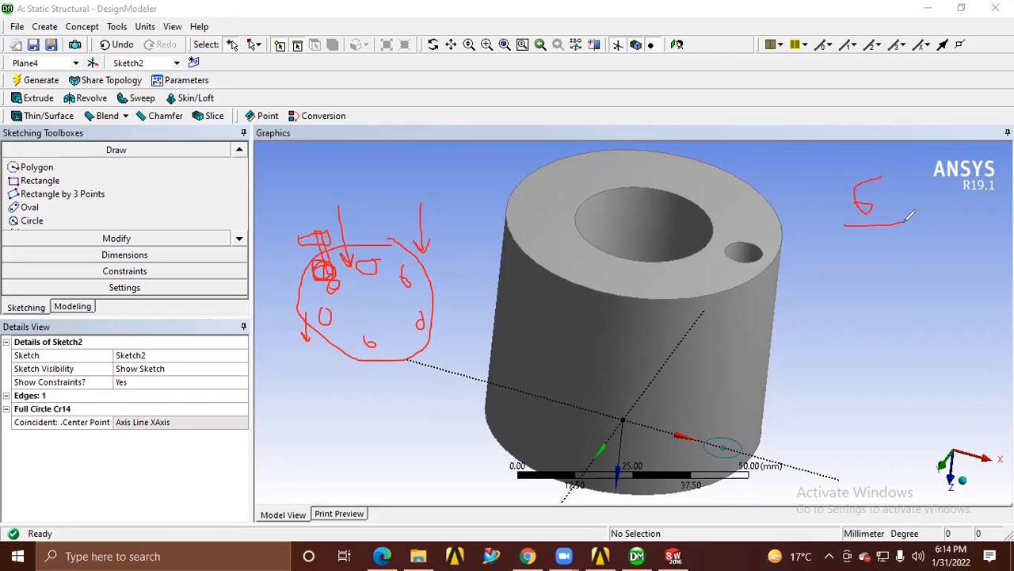
left_click_drag(841, 232, 912, 231)
mouse_move(825, 272)
left_mouse_down()
mouse_move(845, 294)
mouse_move(831, 297)
left_mouse_up()
left_click_drag(872, 270, 884, 281)
mouse_move(893, 268)
left_mouse_down()
mouse_move(885, 295)
mouse_move(927, 272)
mouse_move(929, 289)
left_mouse_up()
mouse_move(840, 324)
left_mouse_down()
mouse_move(853, 332)
mouse_move(840, 322)
left_mouse_up()
mouse_move(830, 338)
left_mouse_down()
mouse_move(851, 336)
mouse_move(867, 353)
left_mouse_up()
mouse_move(906, 315)
left_mouse_down()
mouse_move(896, 330)
mouse_move(897, 317)
mouse_move(924, 343)
left_mouse_up()
left_click_drag(929, 338, 927, 359)
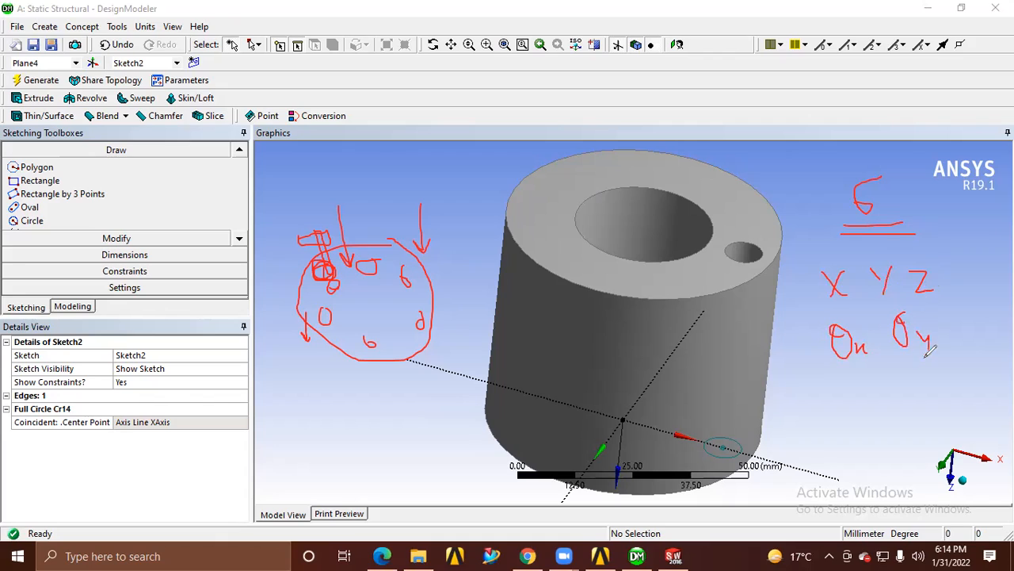
mouse_move(946, 320)
left_mouse_down()
mouse_move(953, 349)
mouse_move(952, 322)
mouse_move(975, 349)
left_mouse_up()
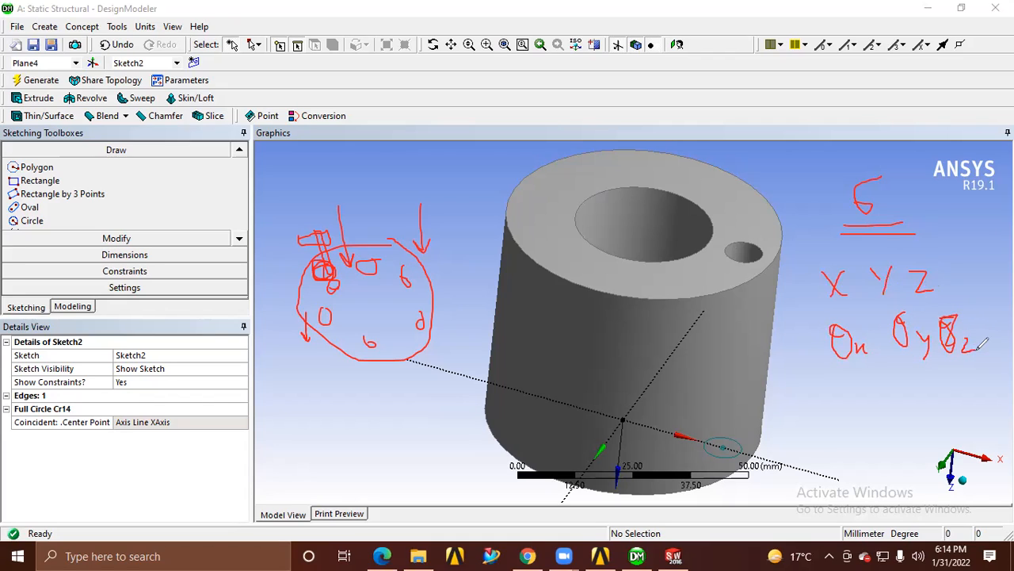
mouse_move(976, 281)
left_mouse_down()
mouse_move(919, 255)
mouse_move(796, 301)
mouse_move(928, 391)
mouse_move(993, 310)
mouse_move(977, 277)
left_mouse_up()
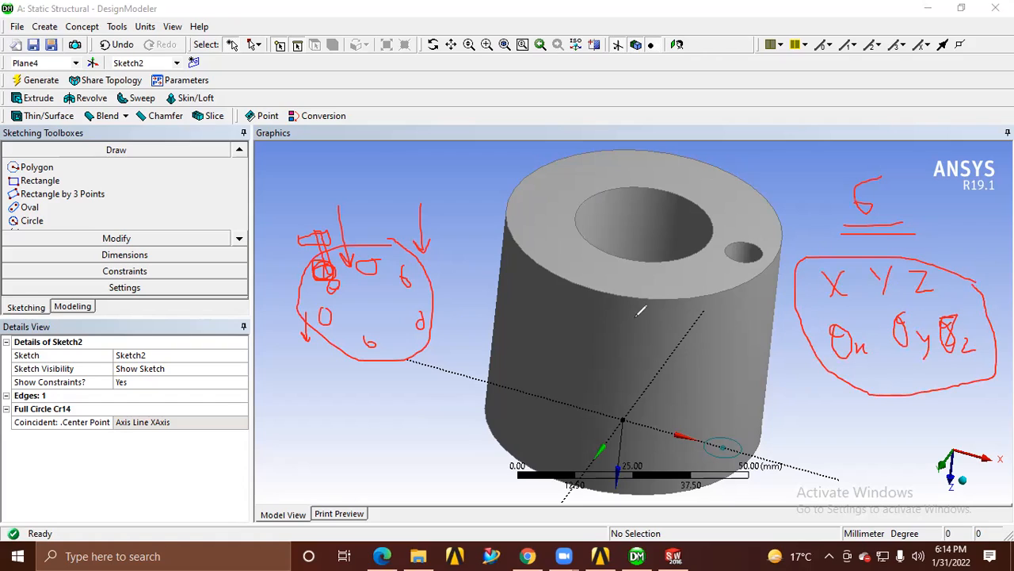
Circle a hole and mark the rotation on the annotated flange, highlight θz in the degrees-of-freedom notes, and clear the annotations
mouse_move(437, 233)
left_mouse_down()
mouse_move(392, 259)
mouse_move(420, 231)
mouse_move(407, 229)
left_mouse_up()
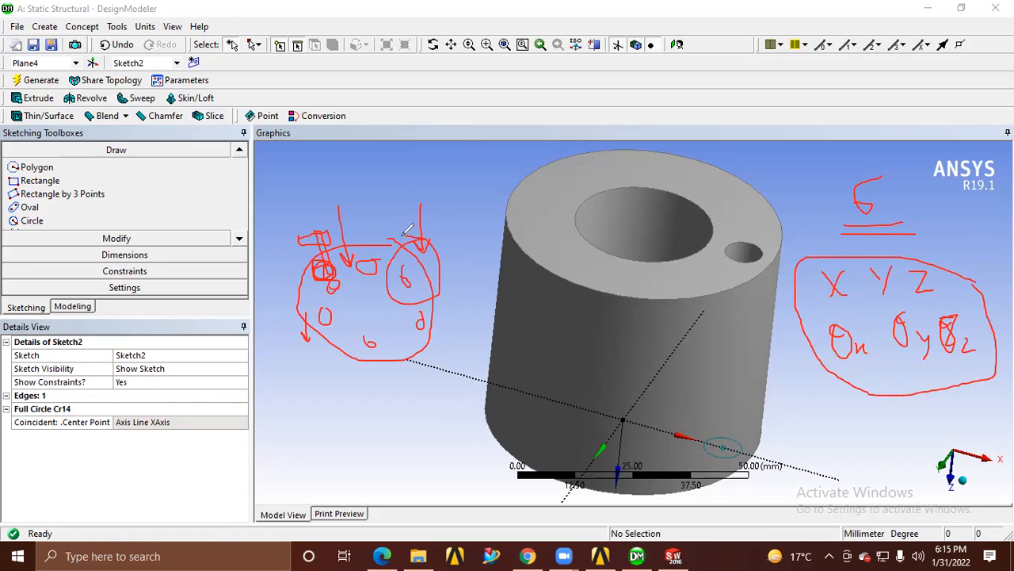
mouse_move(363, 288)
left_mouse_down()
mouse_move(375, 304)
mouse_move(373, 287)
left_mouse_up()
mouse_move(457, 303)
left_mouse_down()
mouse_move(375, 187)
mouse_move(317, 197)
mouse_move(322, 188)
mouse_move(333, 200)
left_mouse_up()
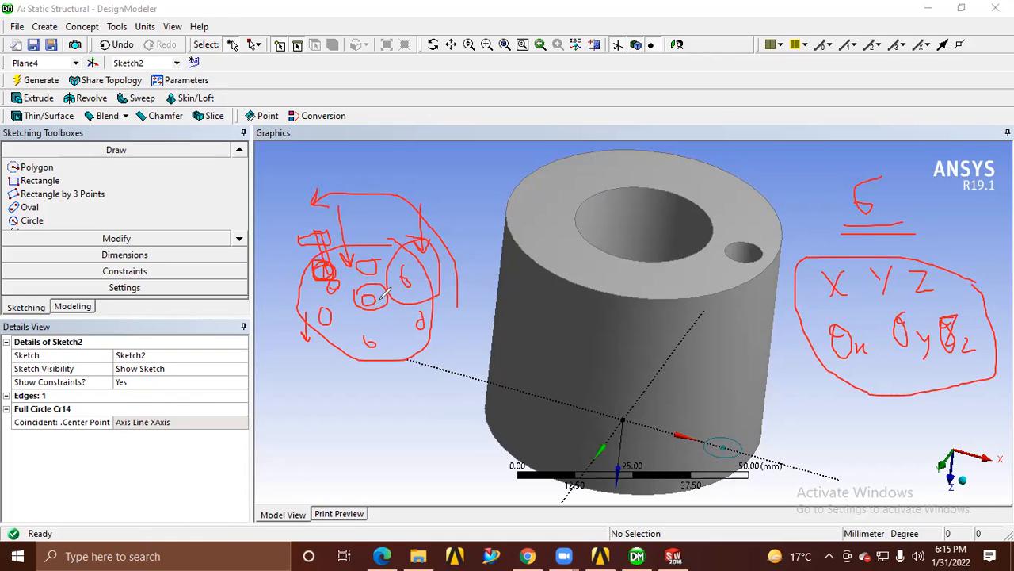
mouse_move(985, 302)
left_mouse_down()
mouse_move(923, 329)
mouse_move(969, 368)
mouse_move(970, 291)
mouse_move(949, 269)
mouse_move(790, 262)
mouse_move(868, 374)
mouse_move(936, 365)
mouse_move(941, 278)
left_mouse_up()
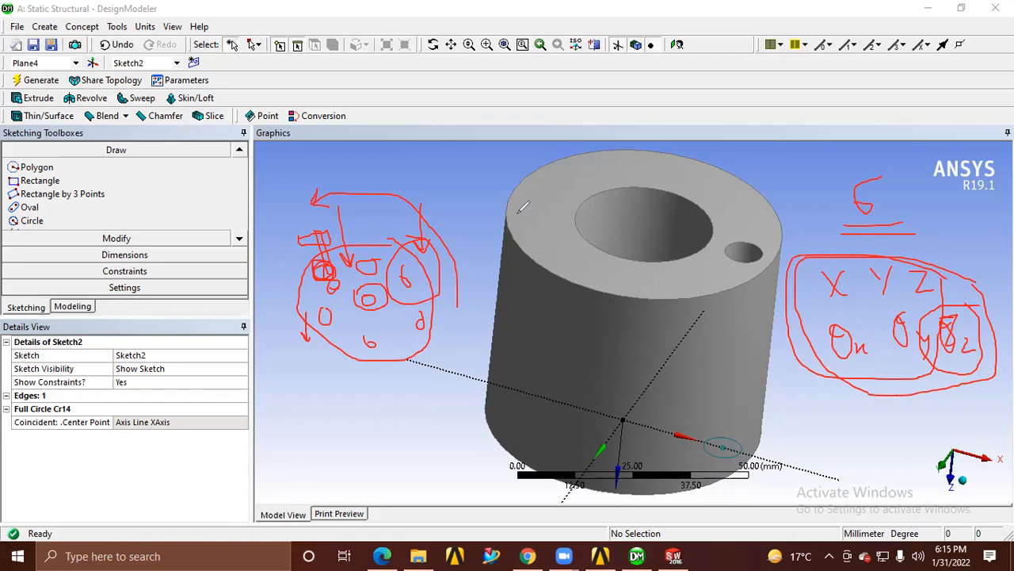
mouse_move(435, 160)
left_mouse_down()
mouse_move(535, 147)
mouse_move(640, 231)
mouse_move(652, 217)
left_mouse_up()
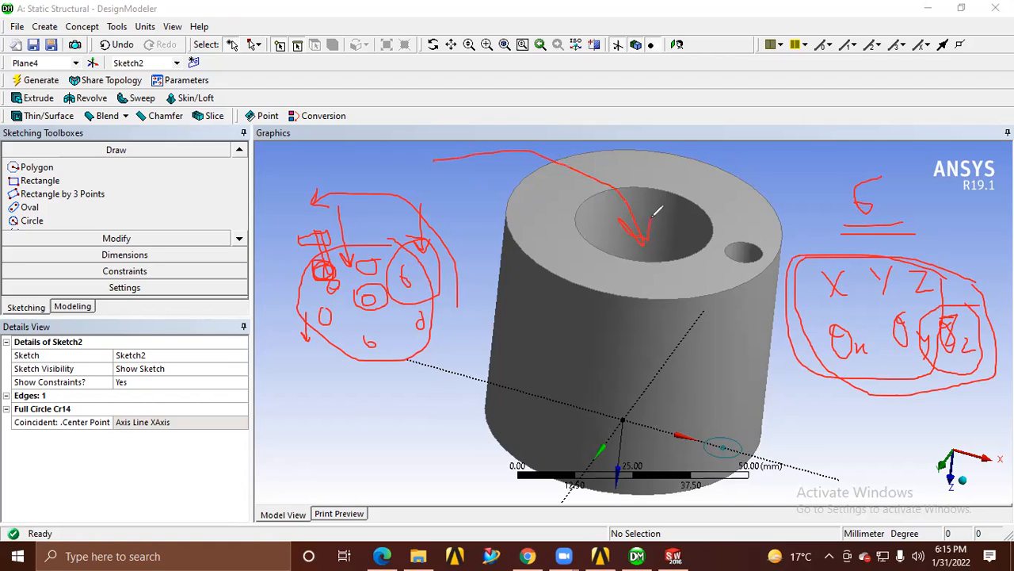
left_click(659, 144)
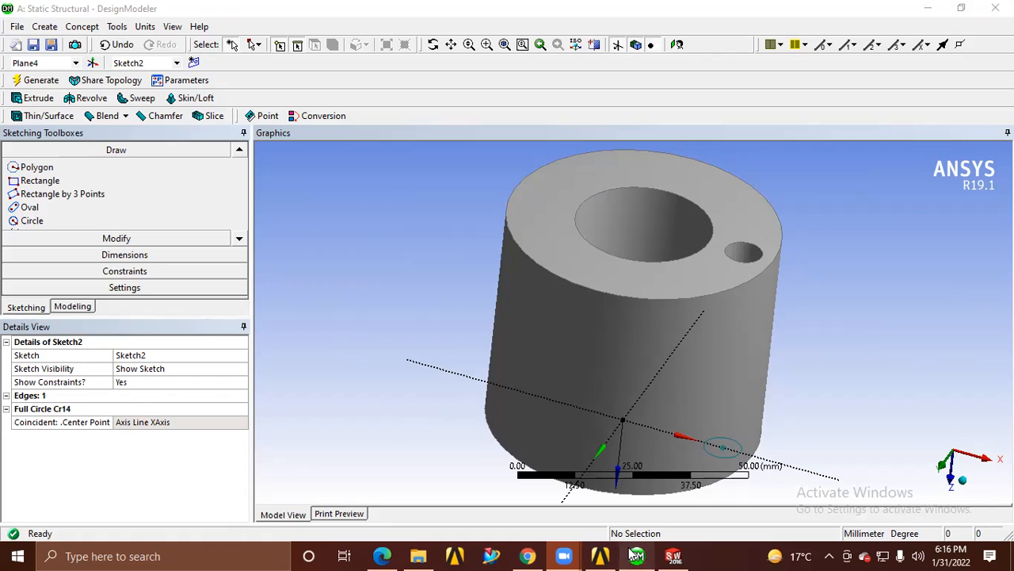
Check the BATCH DETAILS (ME+EC) spreadsheet in Chrome and return to the ANSYS windows
left_click(527, 556)
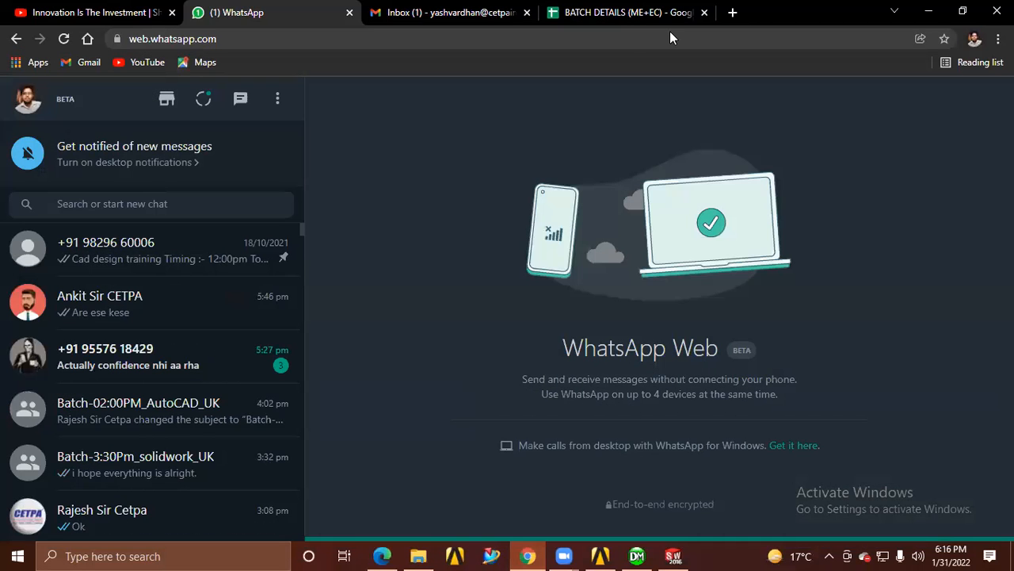
left_click(626, 13)
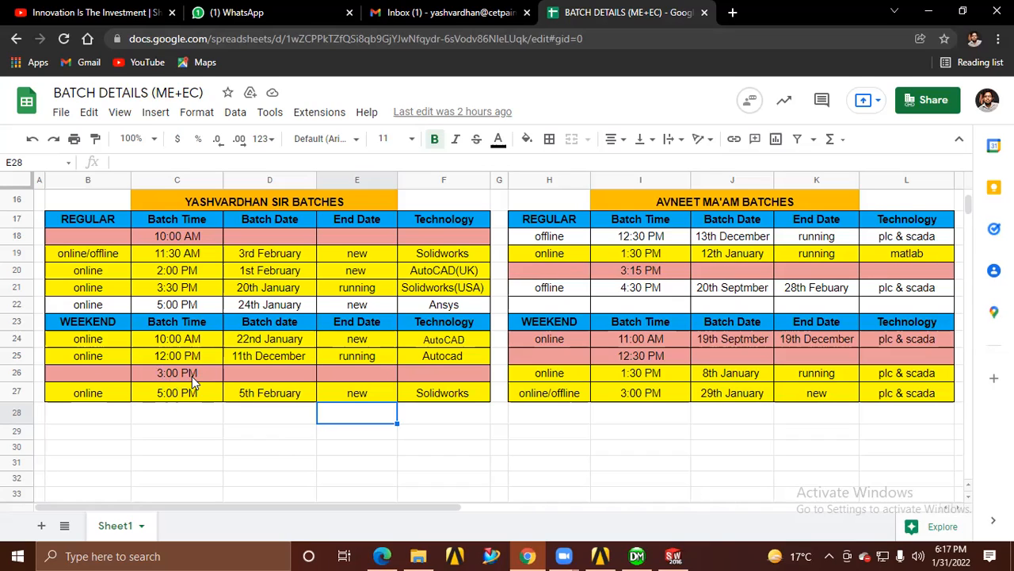
left_click(929, 12)
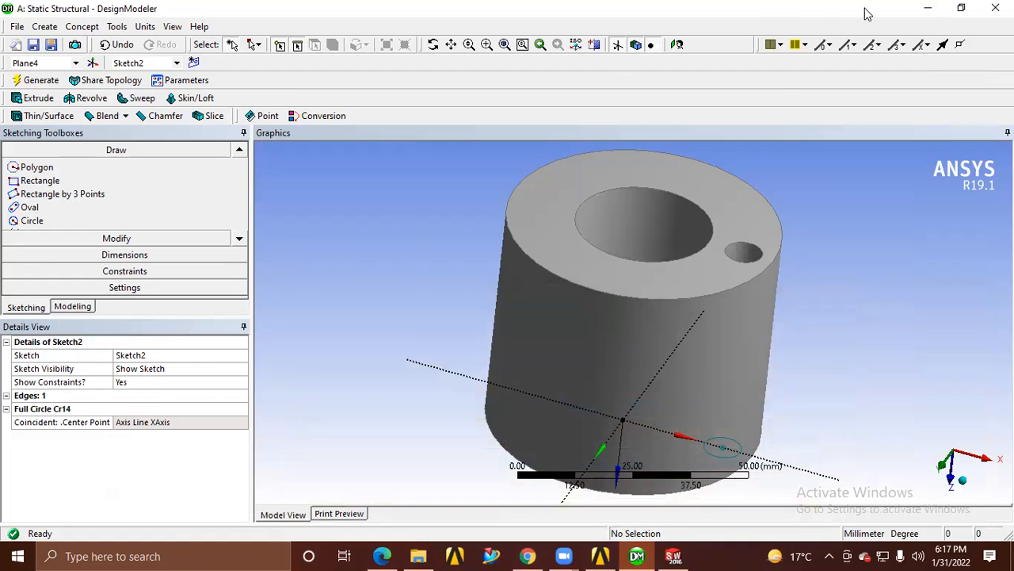
left_click(928, 8)
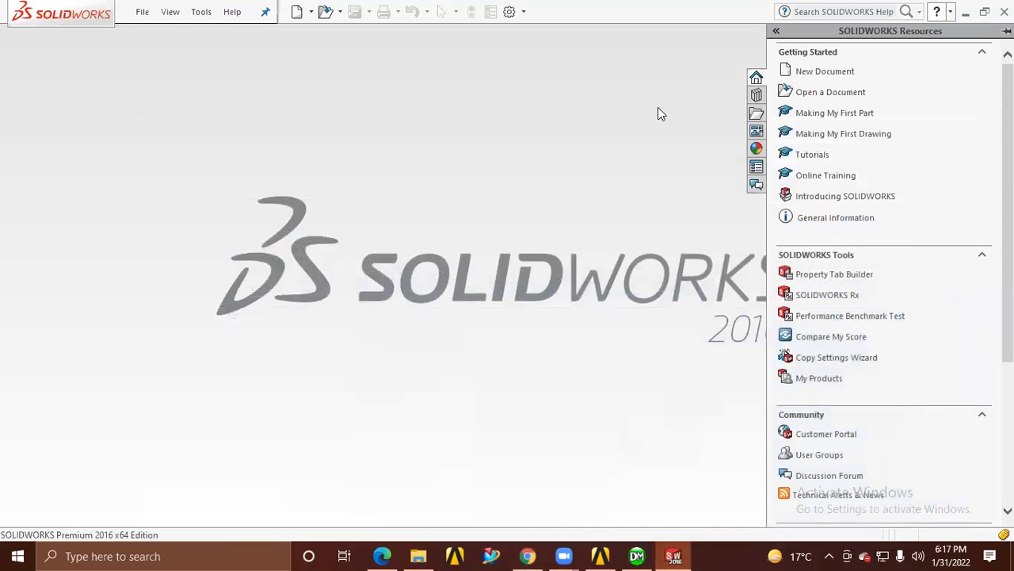
left_click(965, 12)
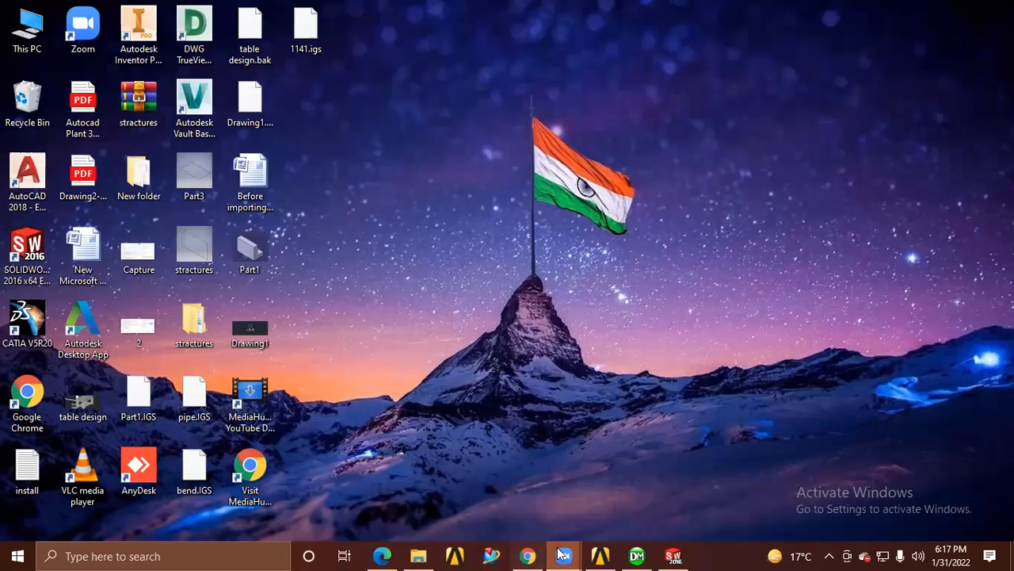
left_click(600, 555)
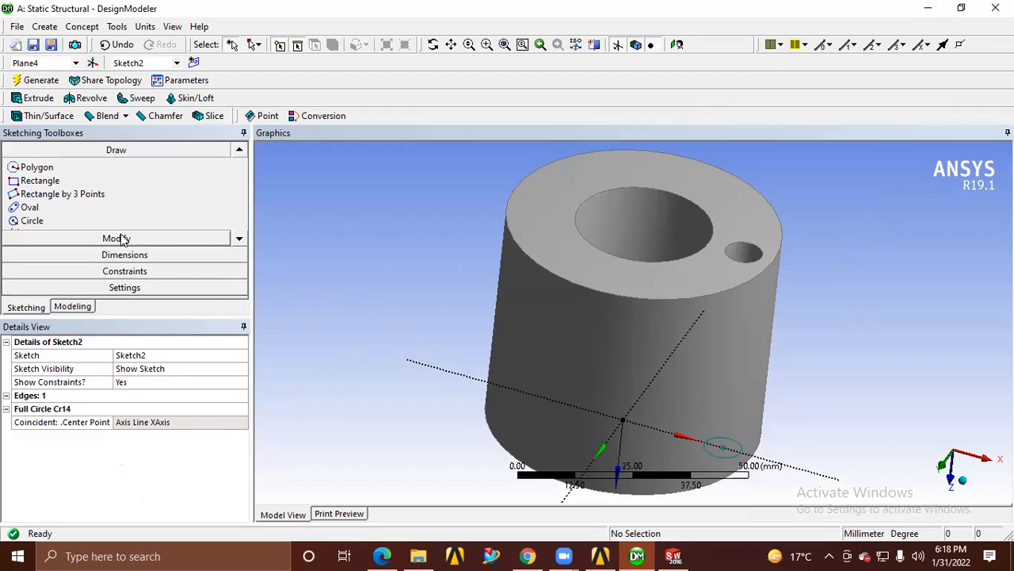
Show the sketch grid settings in DesignModeler and return to modeling mode
left_click(129, 287)
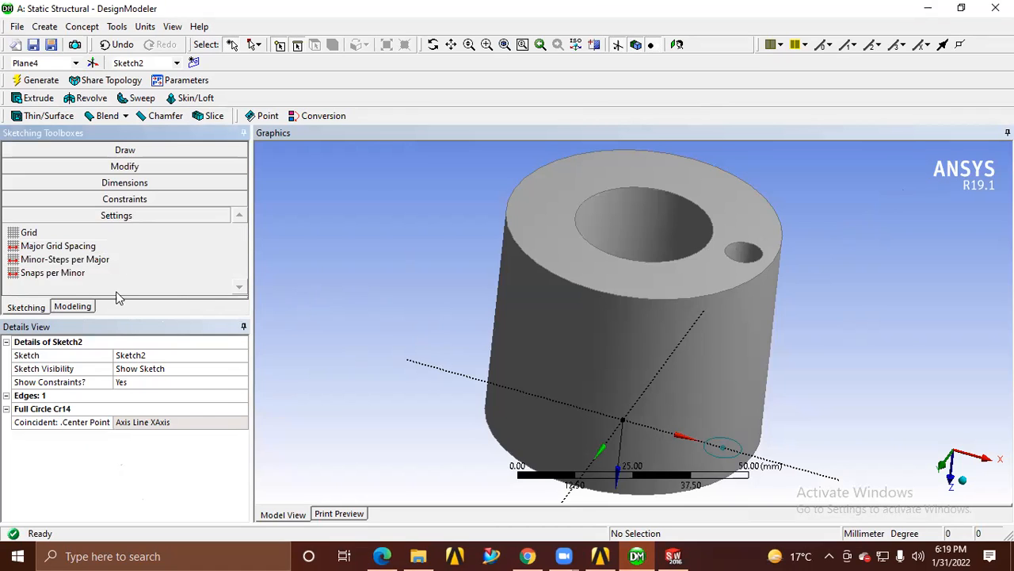
left_click(28, 234)
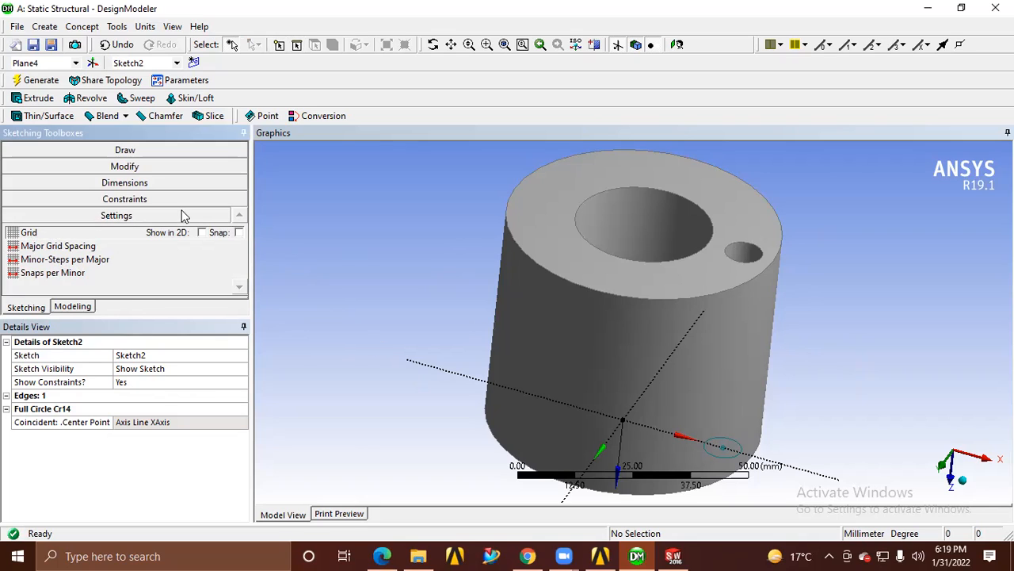
left_click(67, 309)
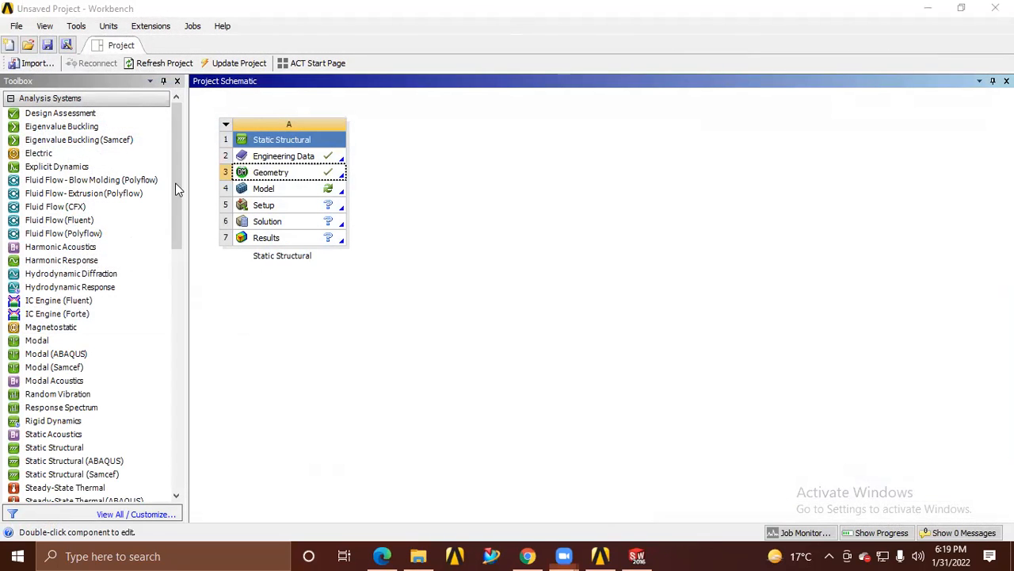
Add a standalone Geometry component system beside the Static Structural system in the Workbench project schematic
left_click(174, 380)
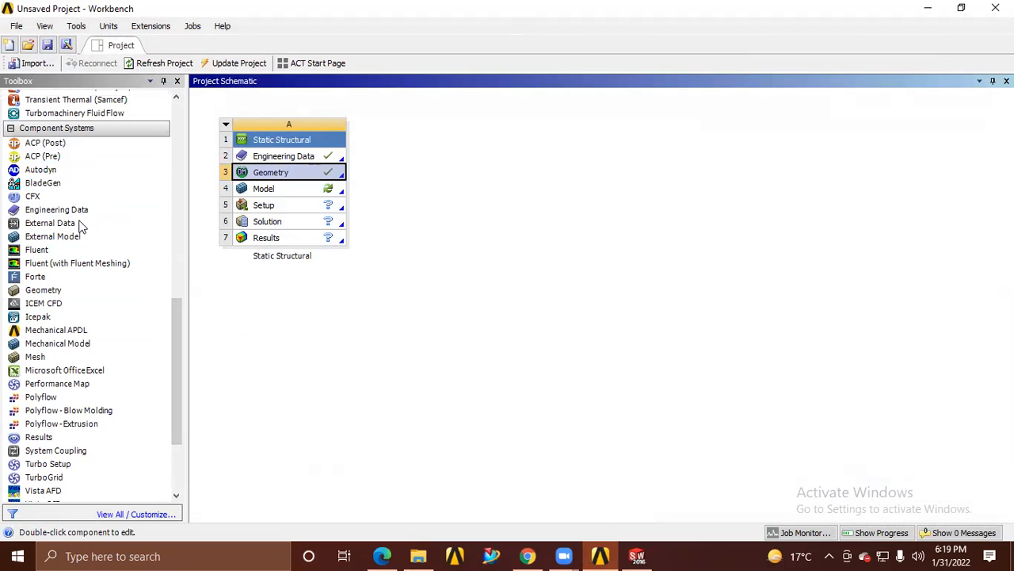
left_click_drag(45, 290, 441, 142)
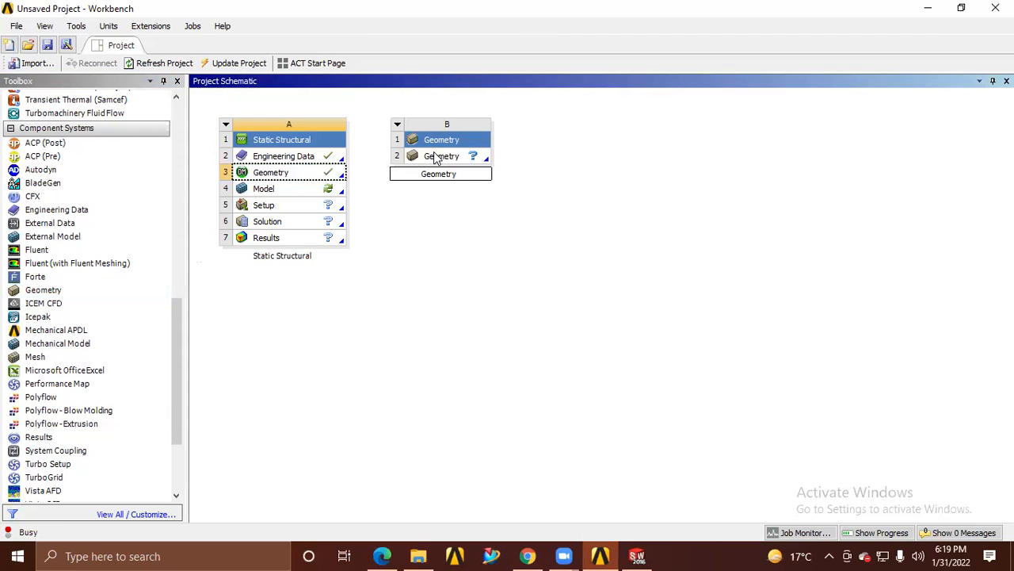
right_click(432, 156)
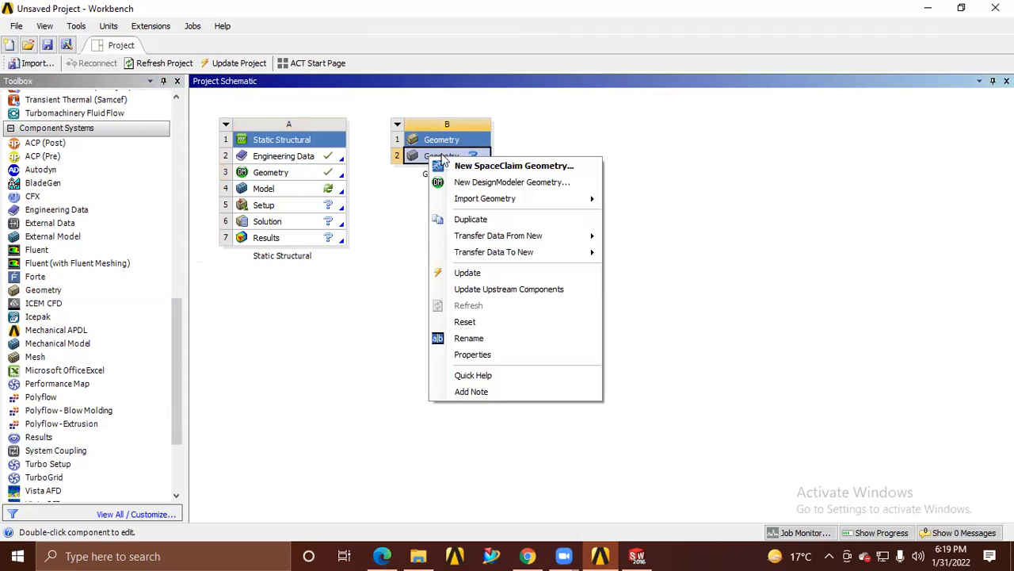
left_click(540, 151)
Add a Steady-State Thermal and a Static Structural system, both linked to the standalone Geometry cell
left_click_drag(183, 349, 180, 202)
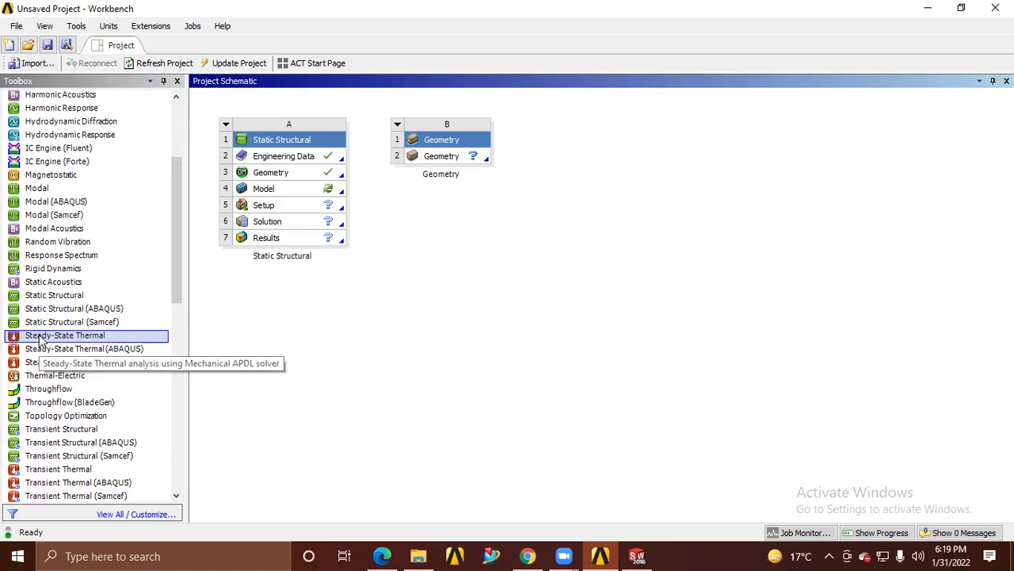
left_click_drag(39, 339, 443, 150)
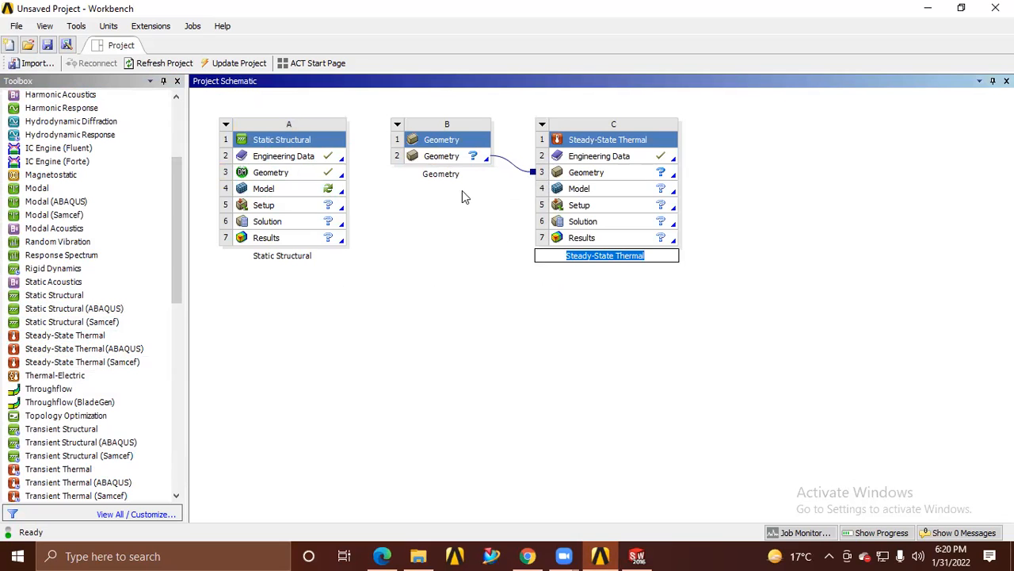
left_click_drag(56, 295, 449, 158)
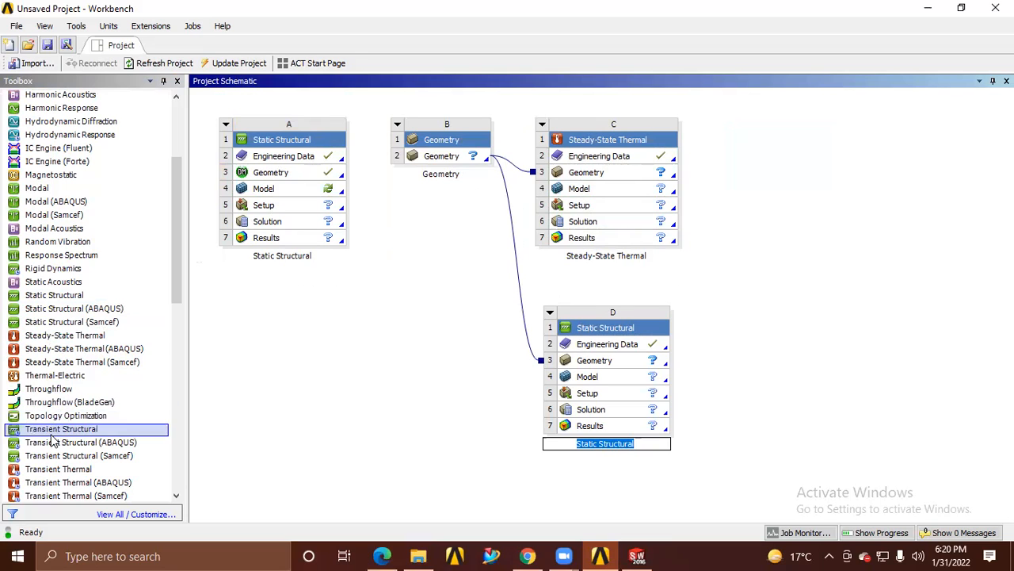
Add a Steady-State Thermal system sharing the engineering data, geometry and model (A2:A4) of the first Static Structural system
left_click(52, 342)
left_click_drag(51, 347, 276, 188)
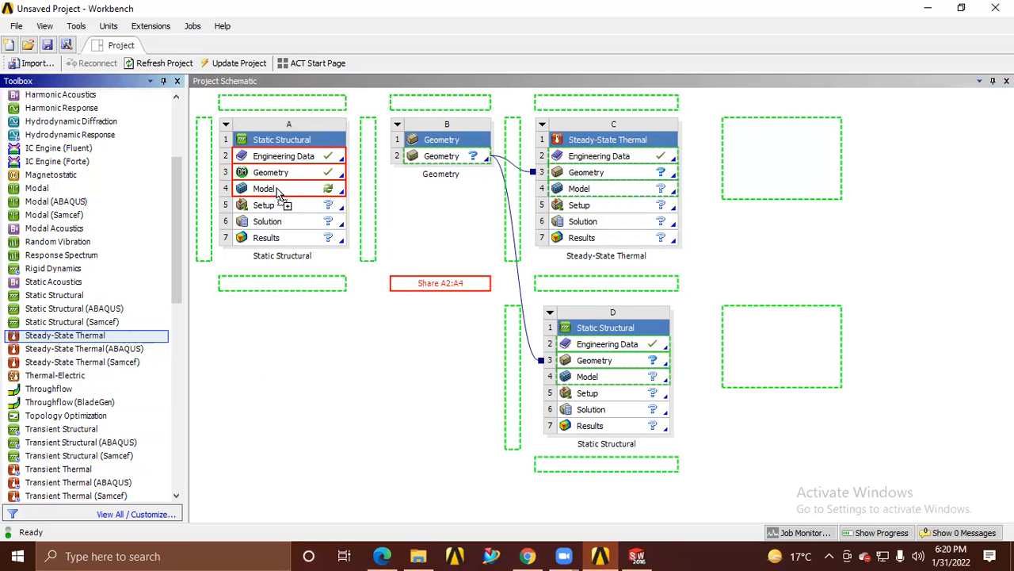
left_click_drag(277, 192, 275, 188)
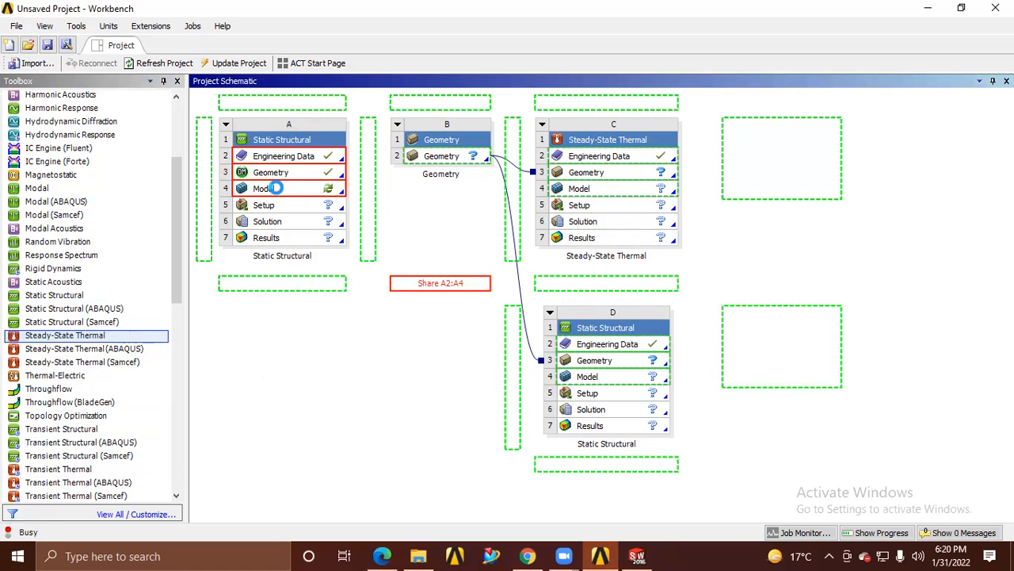
left_click(321, 311)
left_click_drag(1009, 321, 1009, 246)
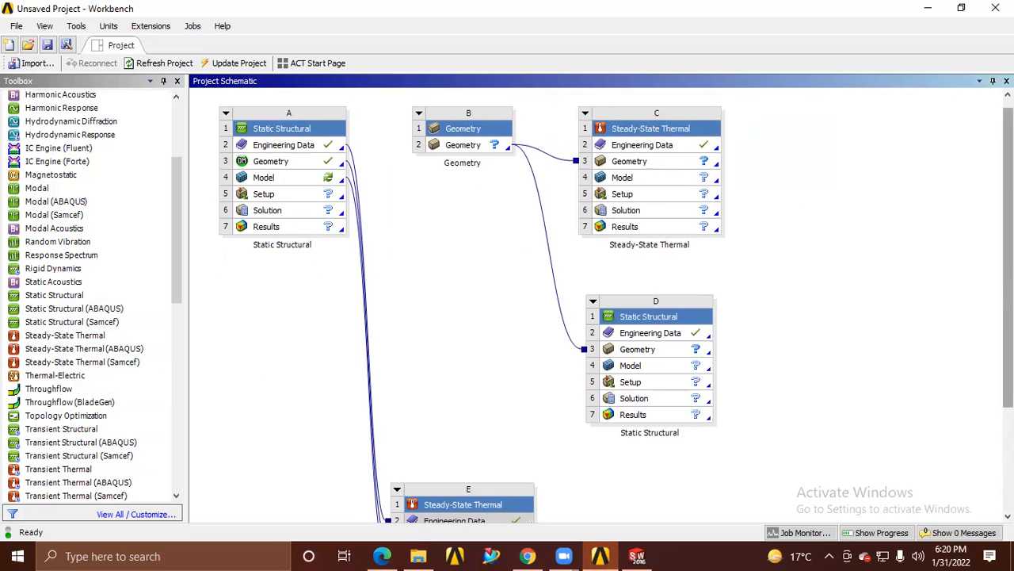
left_click_drag(1008, 258, 1008, 359)
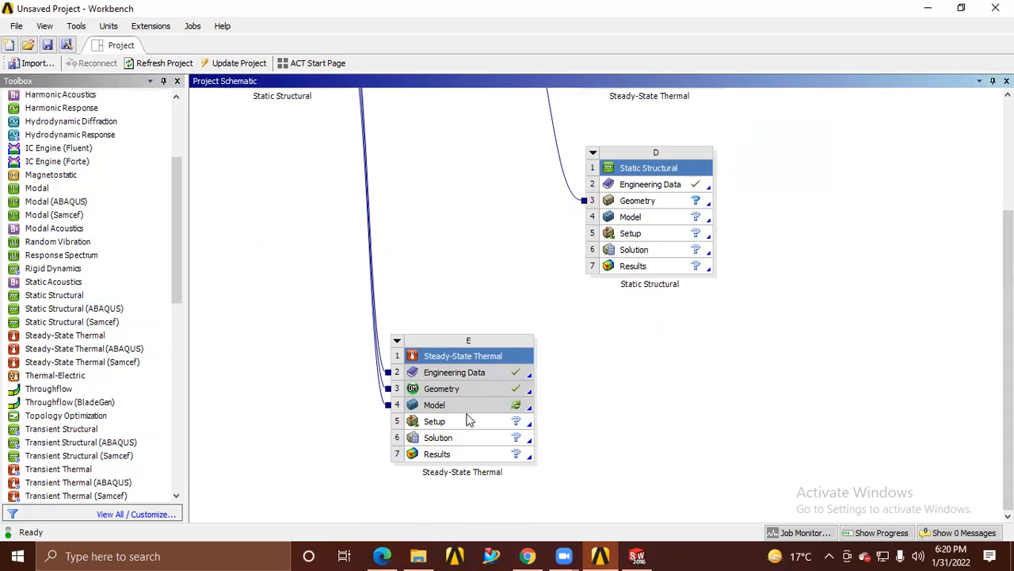
left_click_drag(1009, 360, 1009, 249)
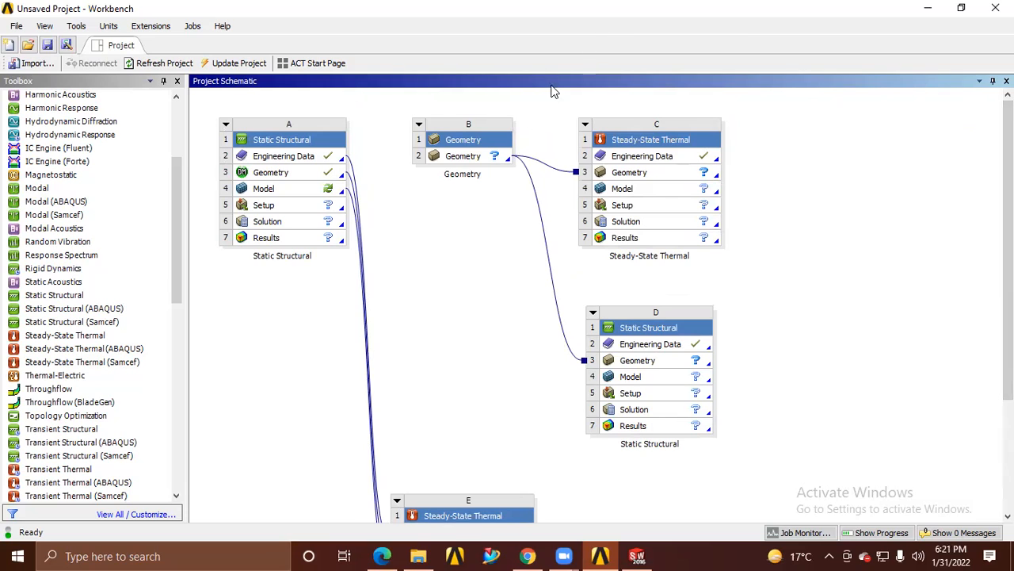
Switch to SOLIDWORKS and create a new part document
left_click(637, 556)
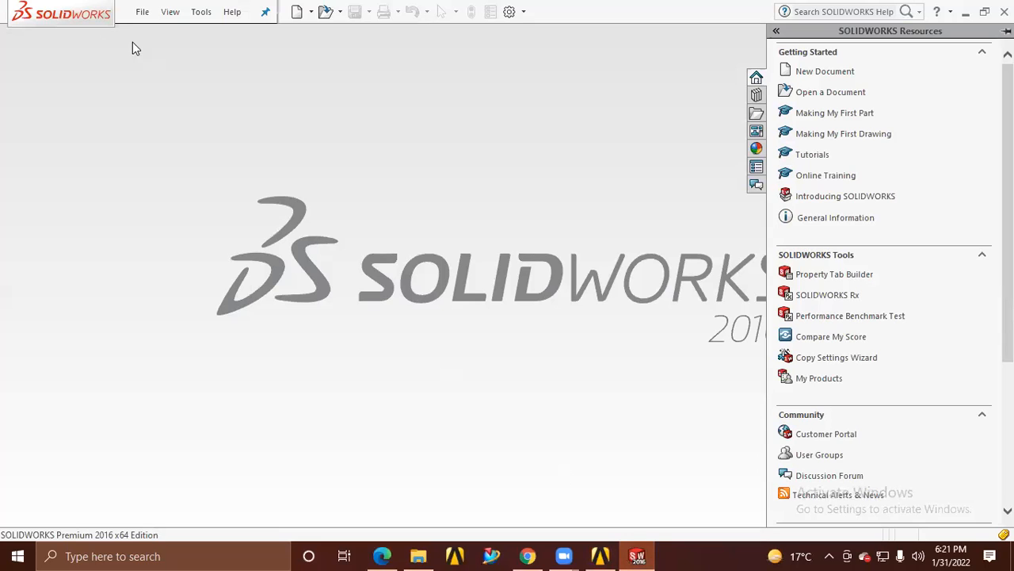
left_click(142, 11)
left_click(163, 36)
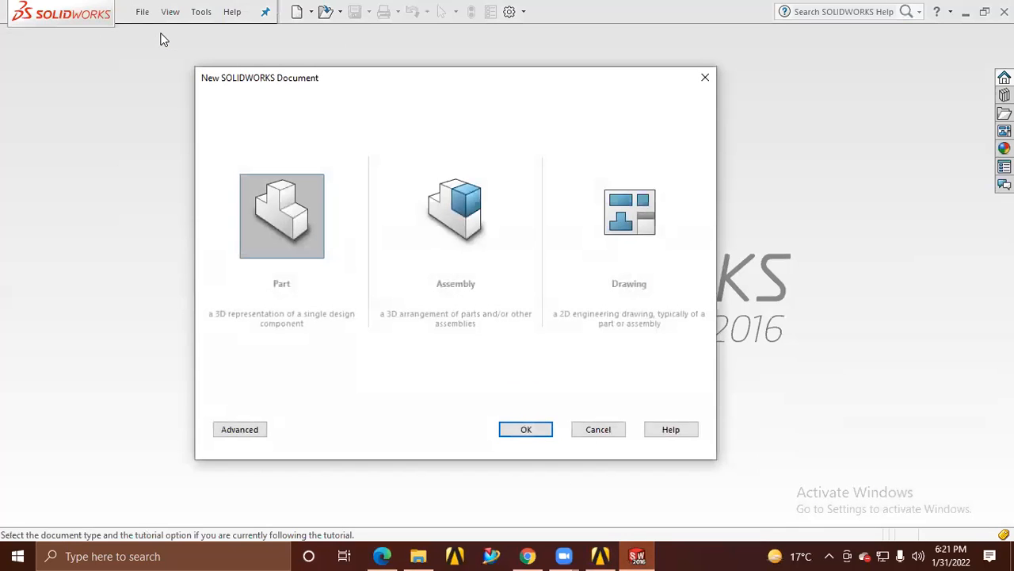
left_click(523, 429)
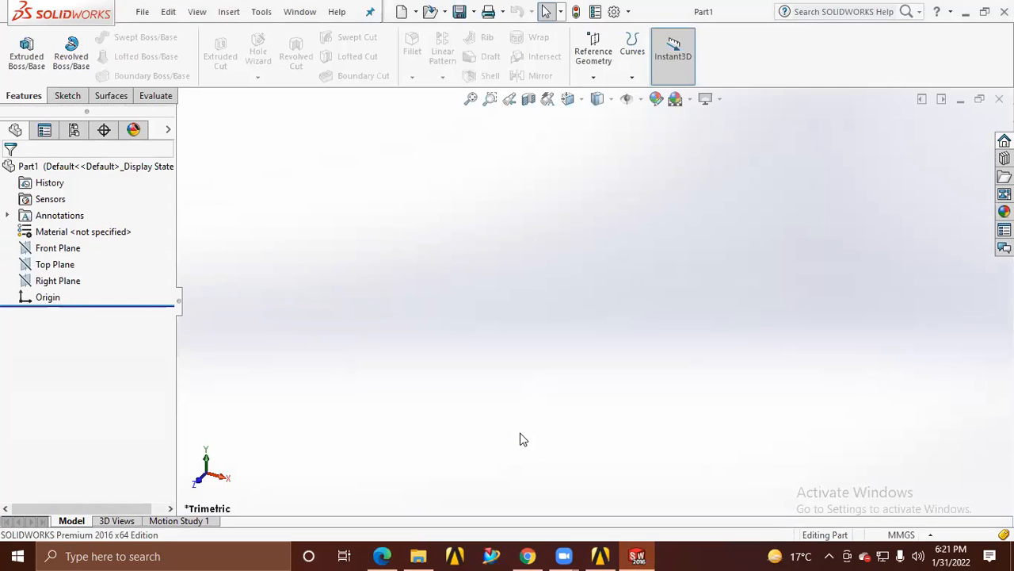
Start a sketch on the Right Plane and draw a center rectangle about 180 mm wide centred on the origin
left_click(64, 282)
left_click(76, 261)
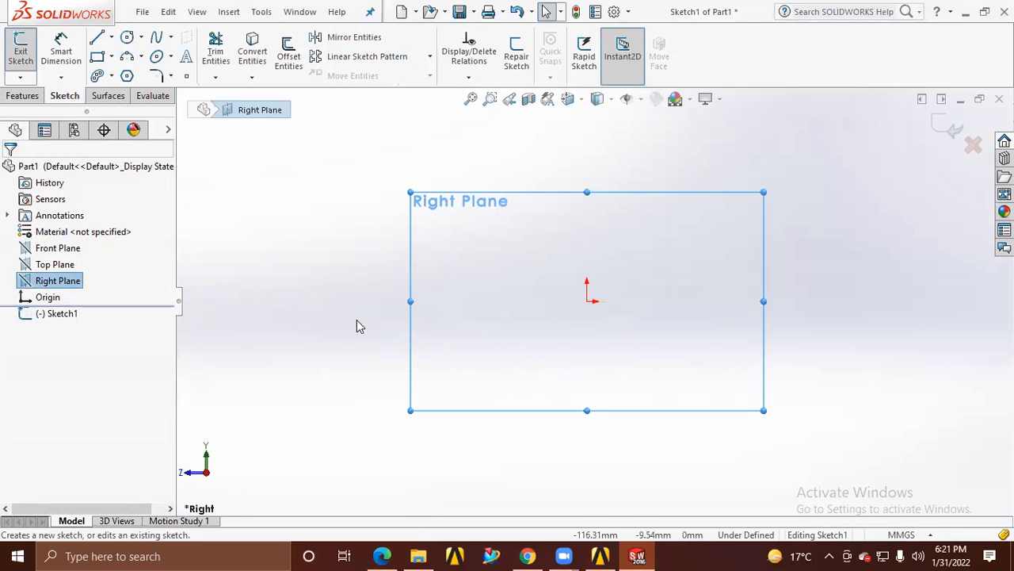
left_click(111, 57)
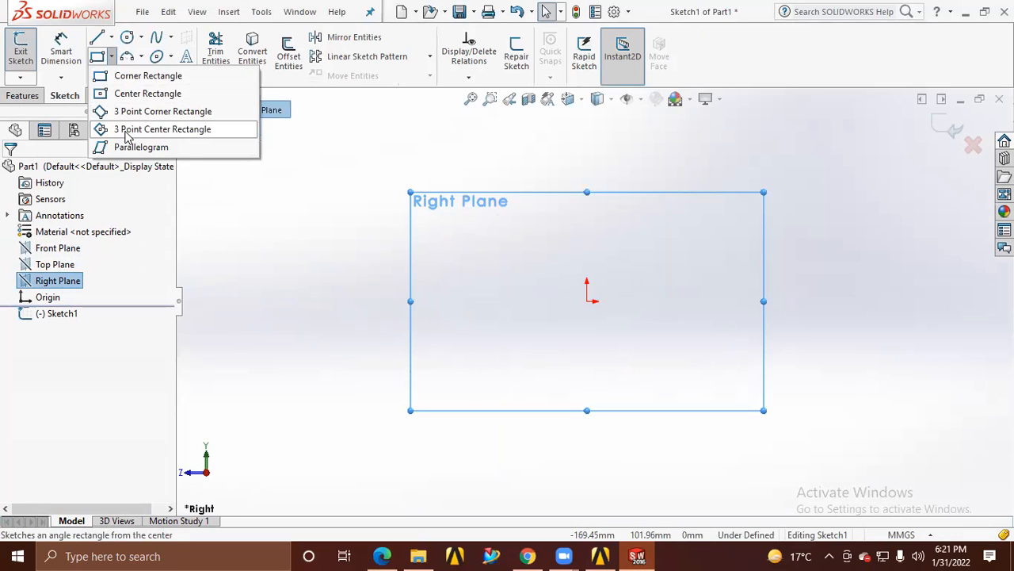
left_click(125, 97)
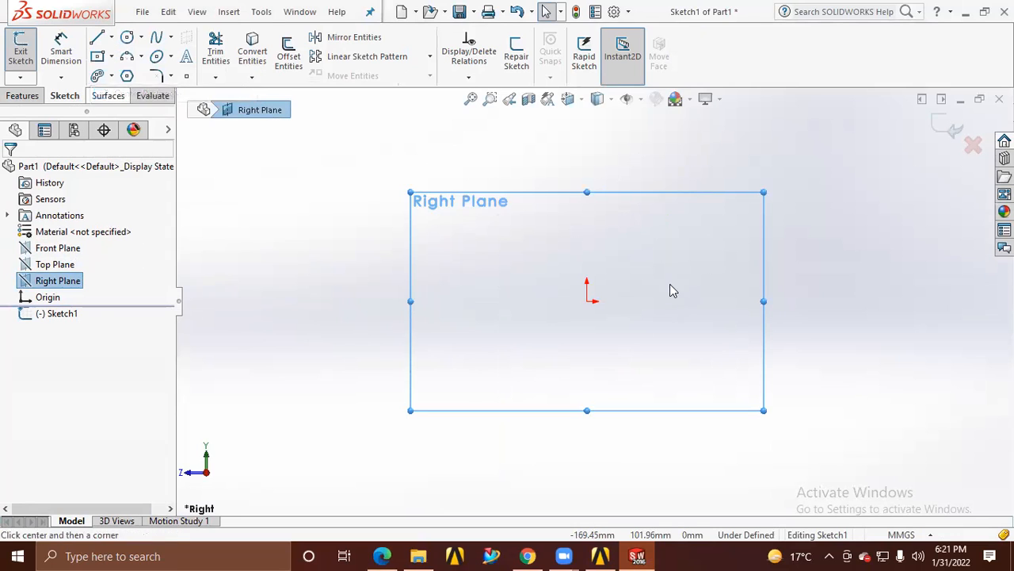
left_click(587, 301)
left_click(766, 421)
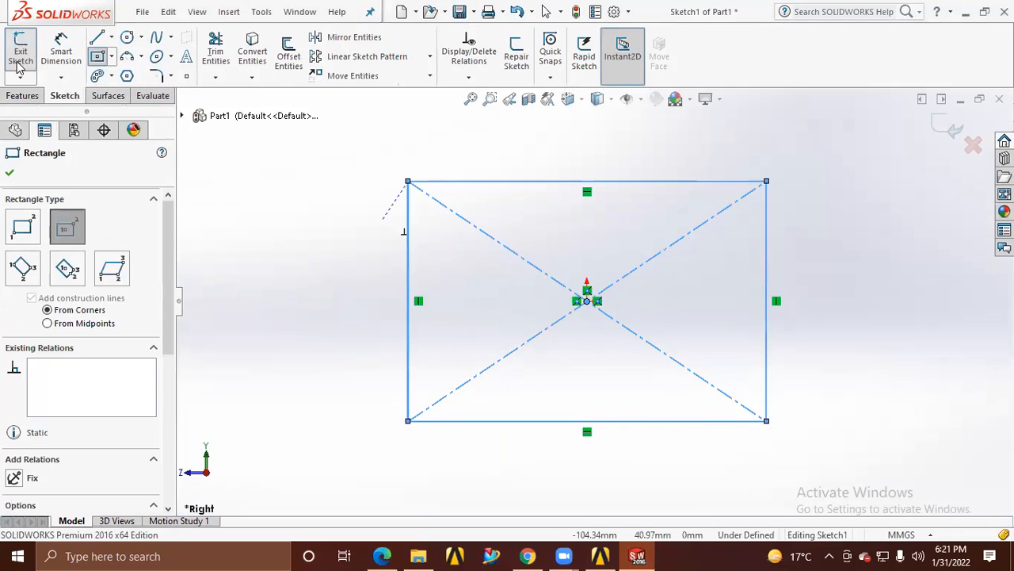
Dimension the rectangle's upper edge and set its length to 100 mm
left_click(49, 52)
left_click(640, 182)
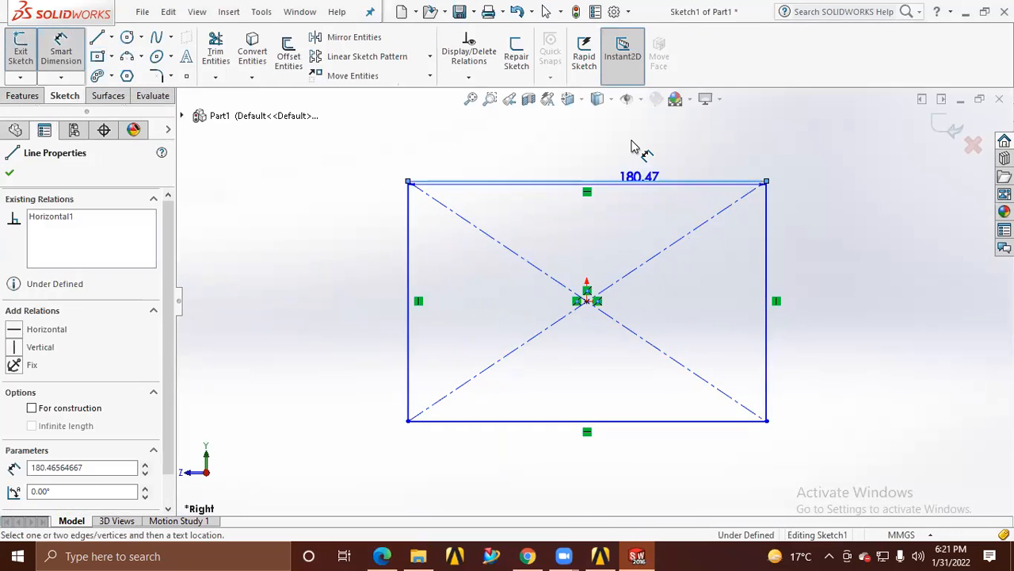
left_click(634, 147)
type("1000")
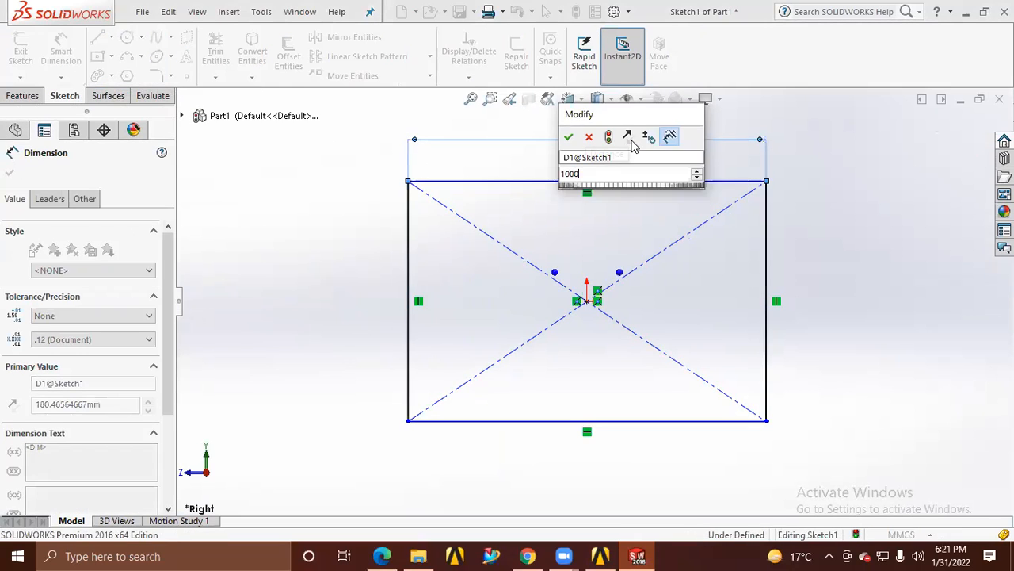
key("Return")
double_click(634, 133)
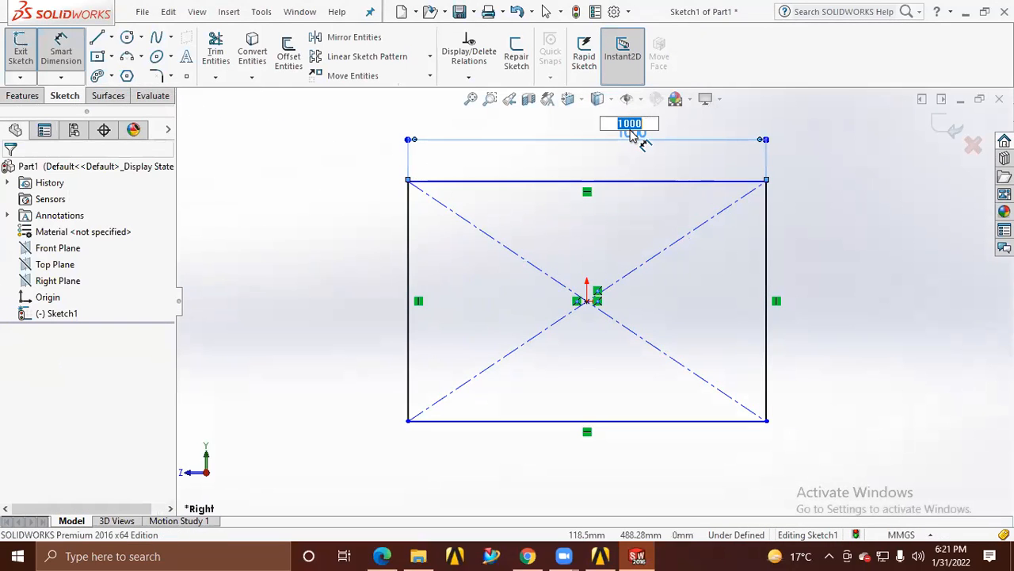
type("100")
key("Return")
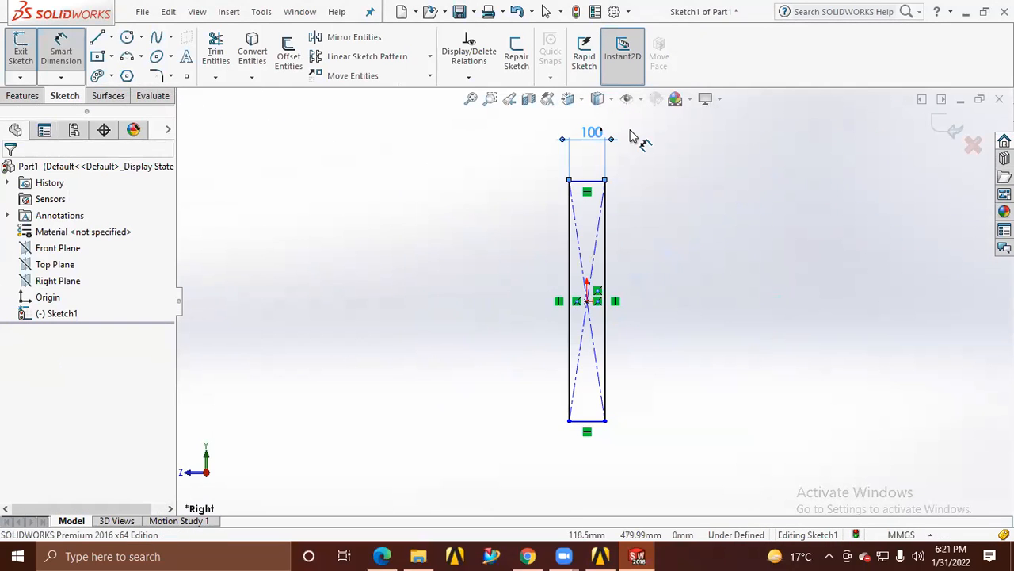
Dimension the rectangle's left vertical edge at 60 mm
left_click(569, 333)
left_click(523, 328)
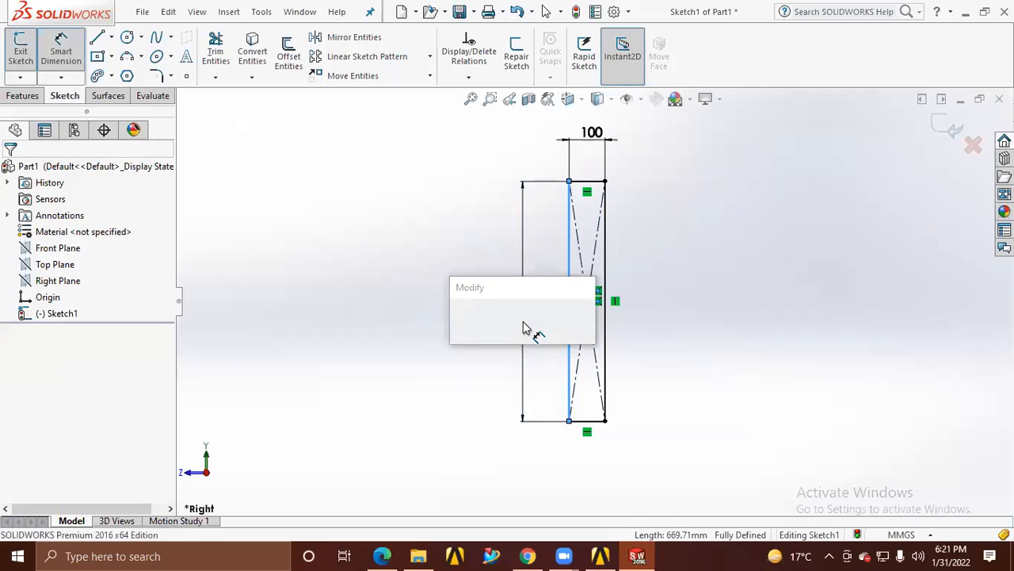
type("60")
key("Return")
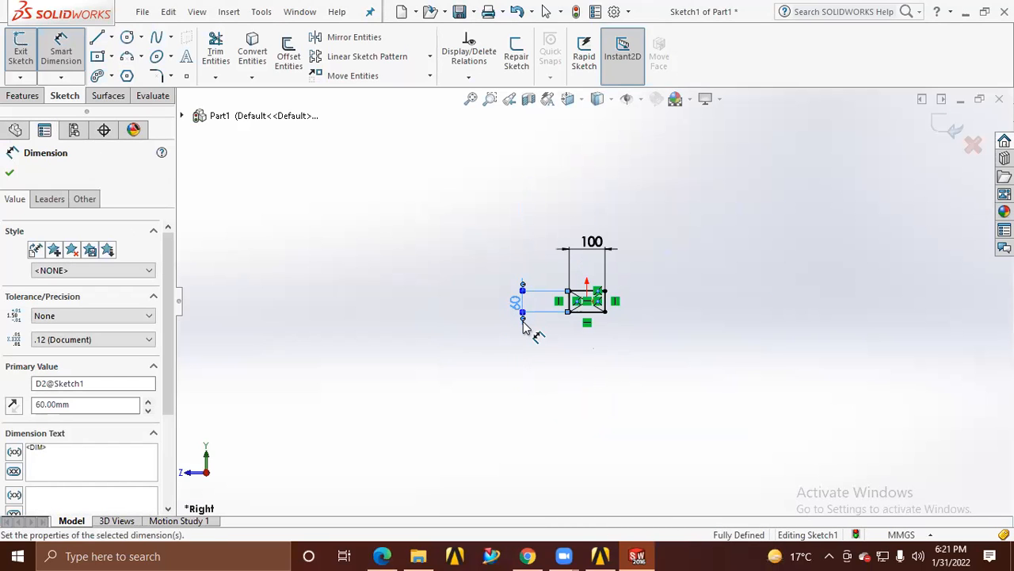
Sketch a circle centred on the origin and tangent to the rectangle's lower edge
left_click(471, 98)
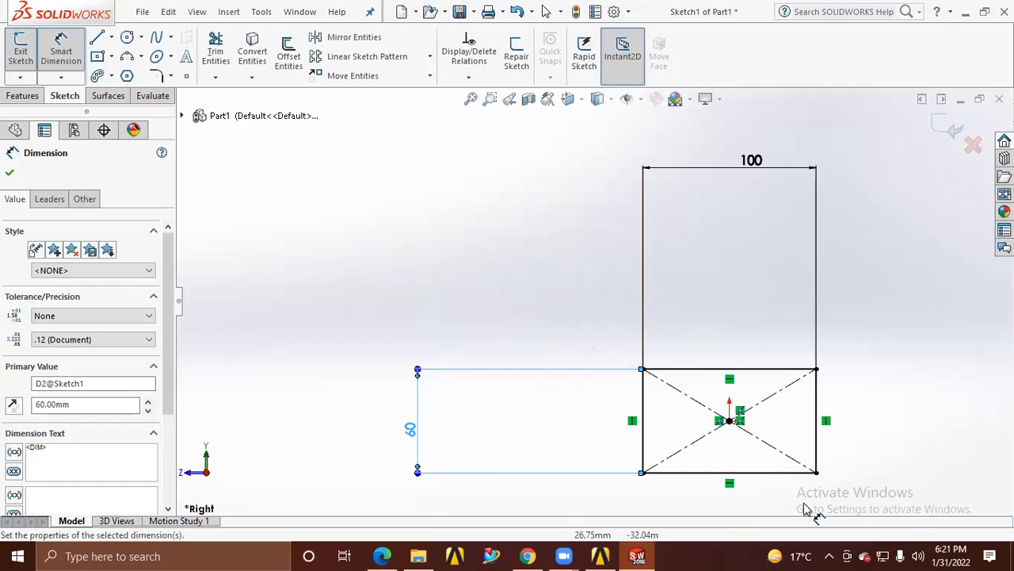
scroll(792, 465, "down", 5)
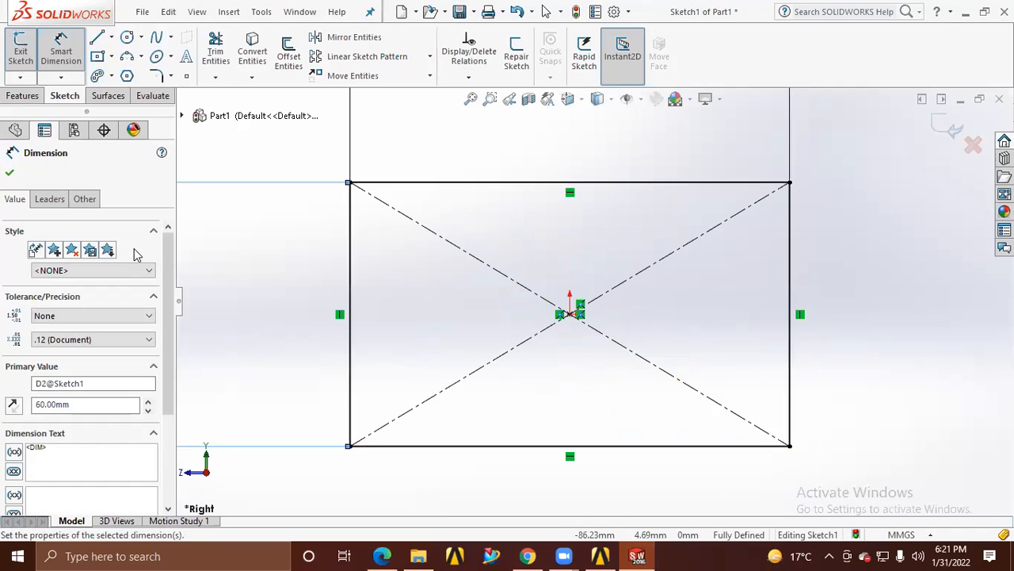
left_click(127, 38)
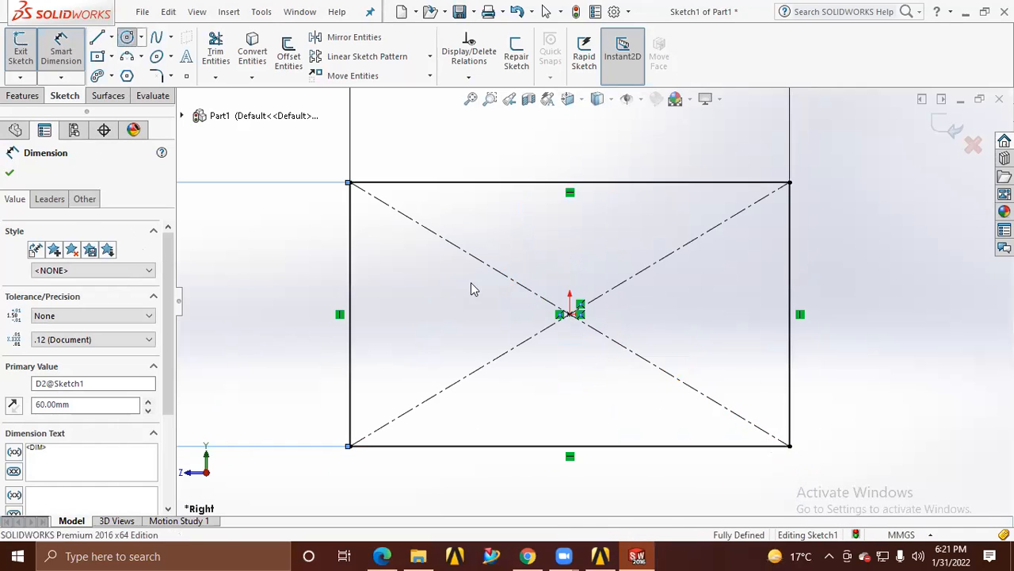
left_click(570, 314)
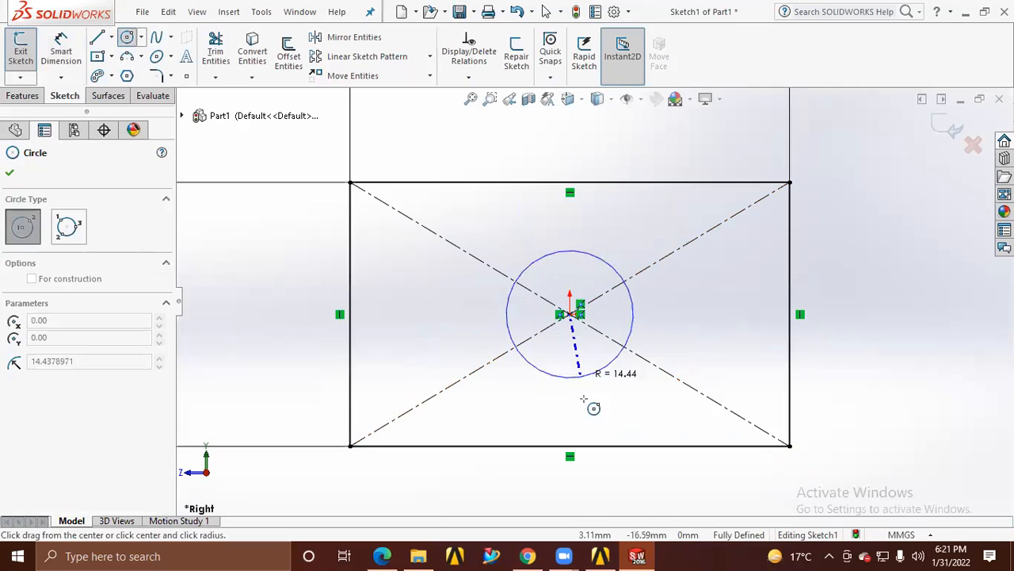
left_click(570, 448)
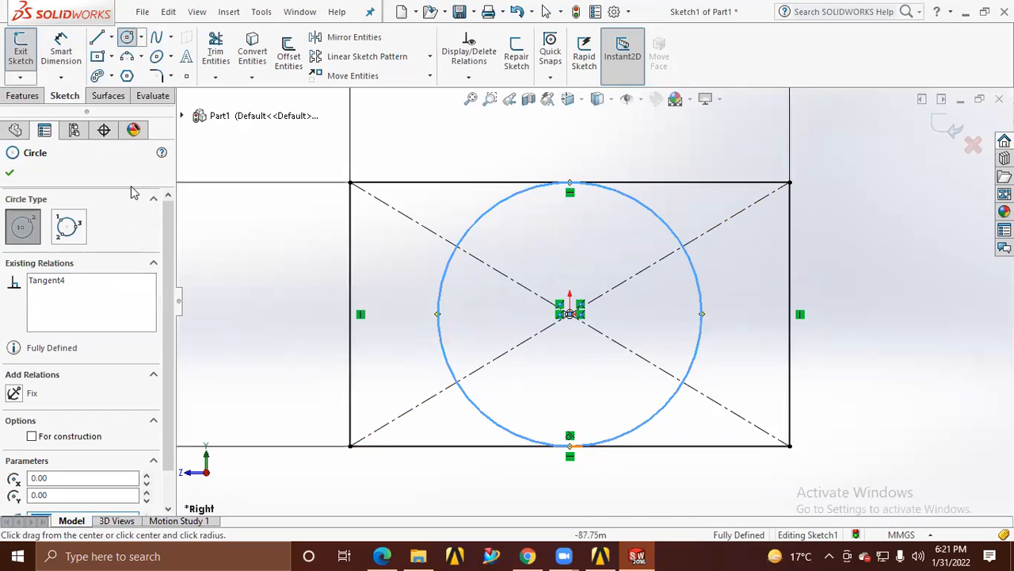
Draw a center rectangle from the origin with its corners where the circle crosses the outer rectangle's diagonals
left_click(99, 56)
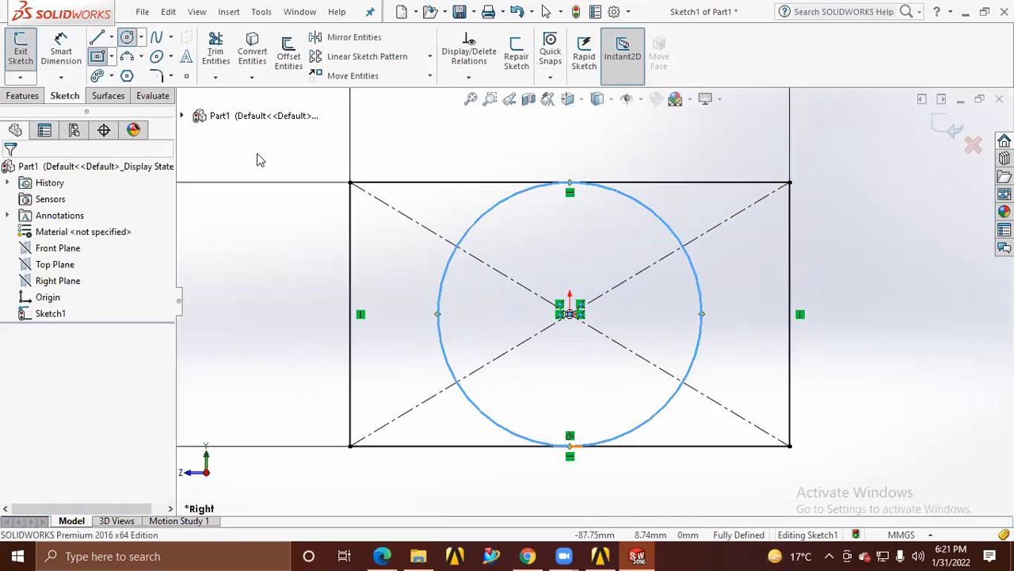
left_click(570, 314)
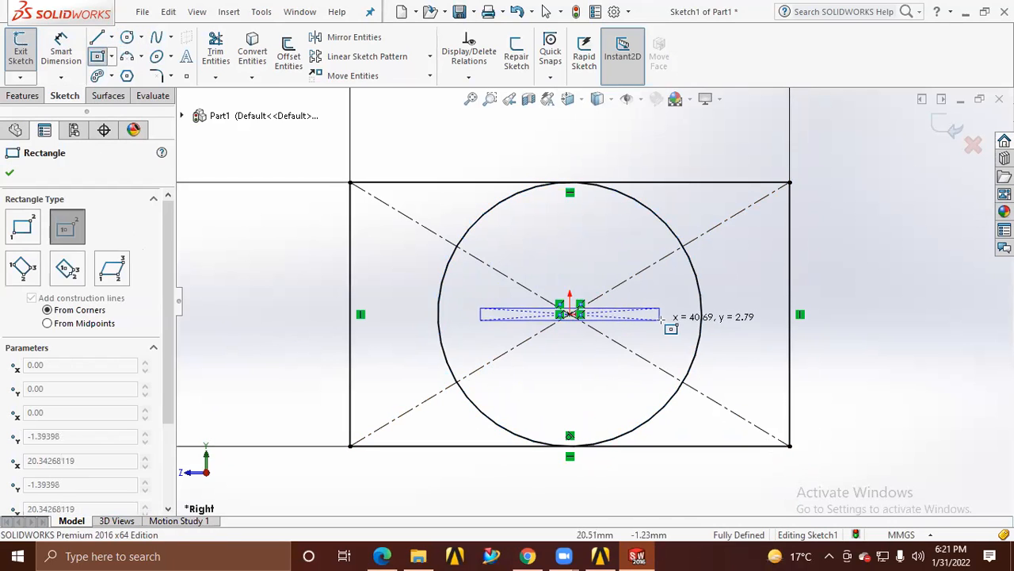
left_click(683, 382)
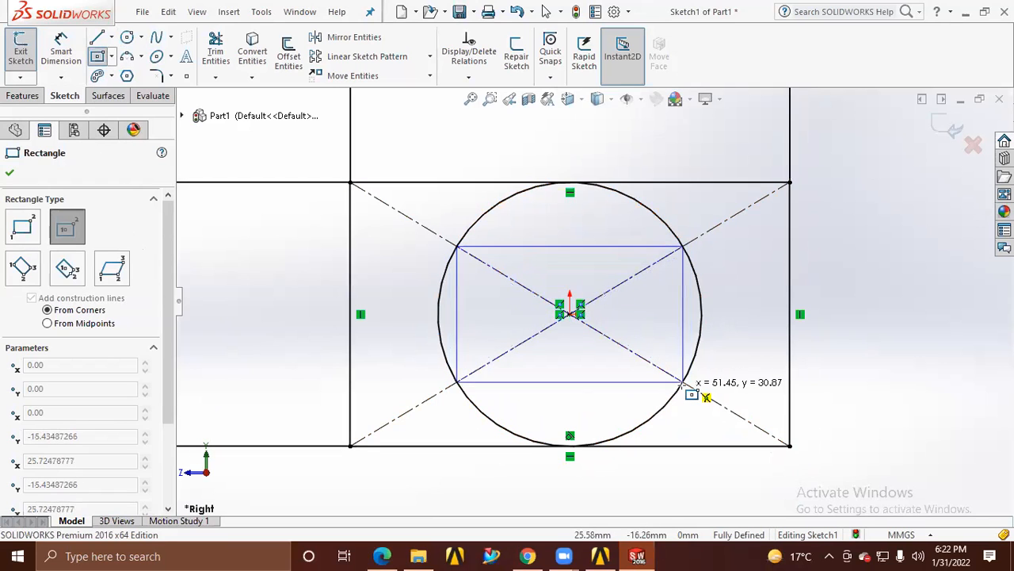
left_click(683, 382)
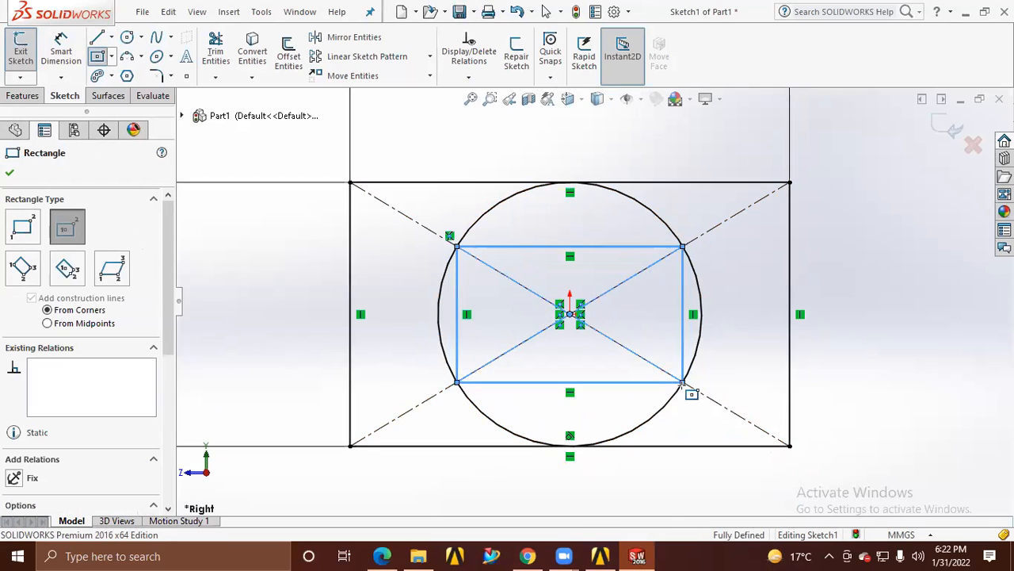
Try trimming the circle's upper arc and the outer rectangle's upper edge, and undo the trims
left_click(211, 54)
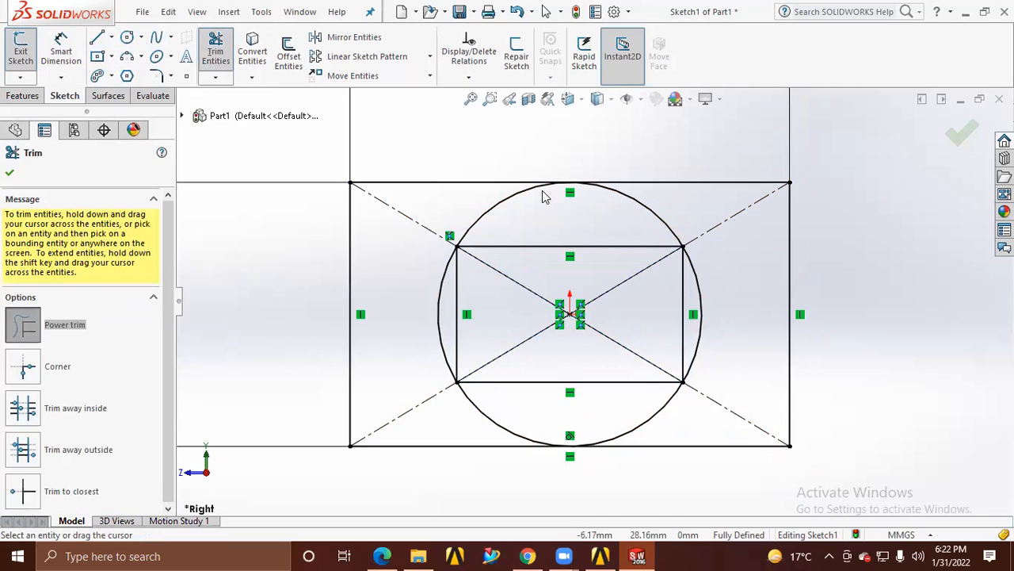
left_click_drag(503, 199, 512, 215)
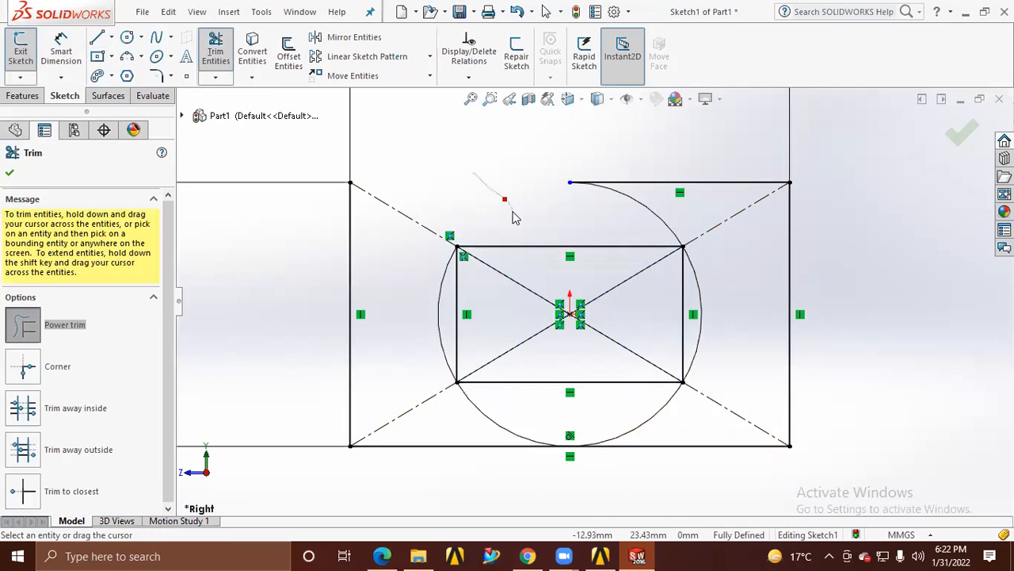
left_click_drag(680, 183, 658, 208)
key("Escape")
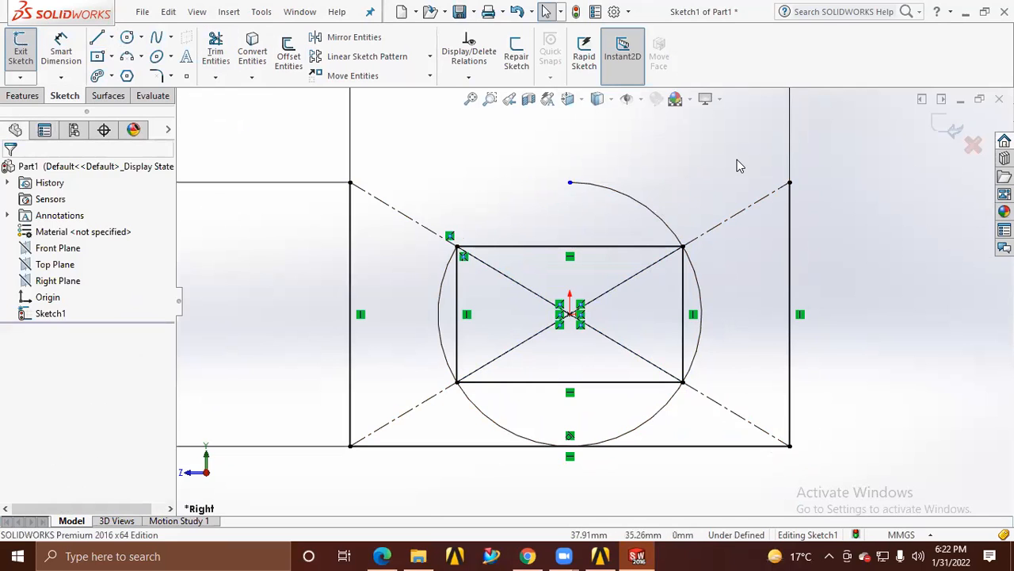
key("ctrl+z")
key("ctrl+z")
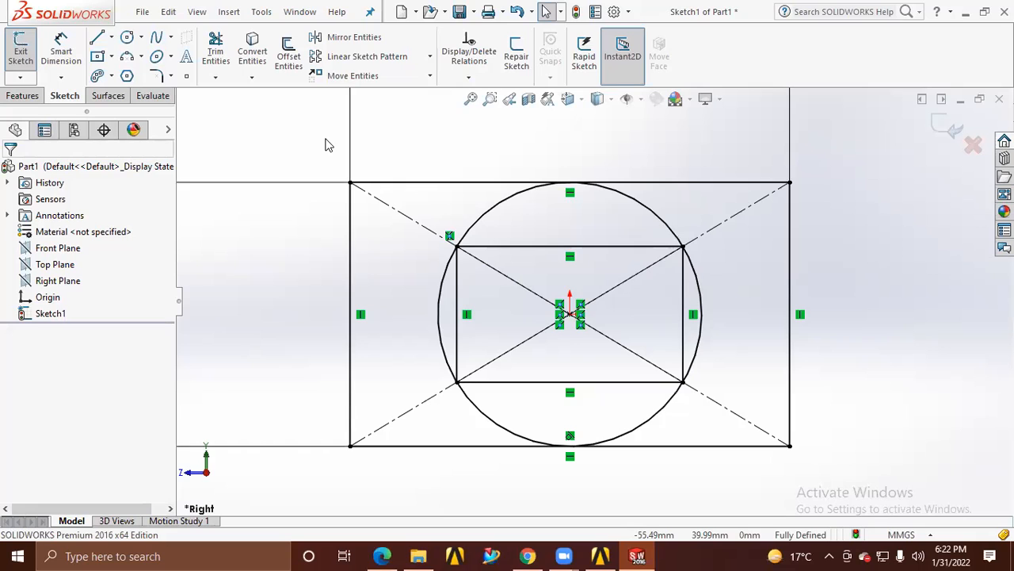
Trim away the circle's left and right arcs and the inner rectangle's vertical sides, and exit the sketch
left_click(215, 51)
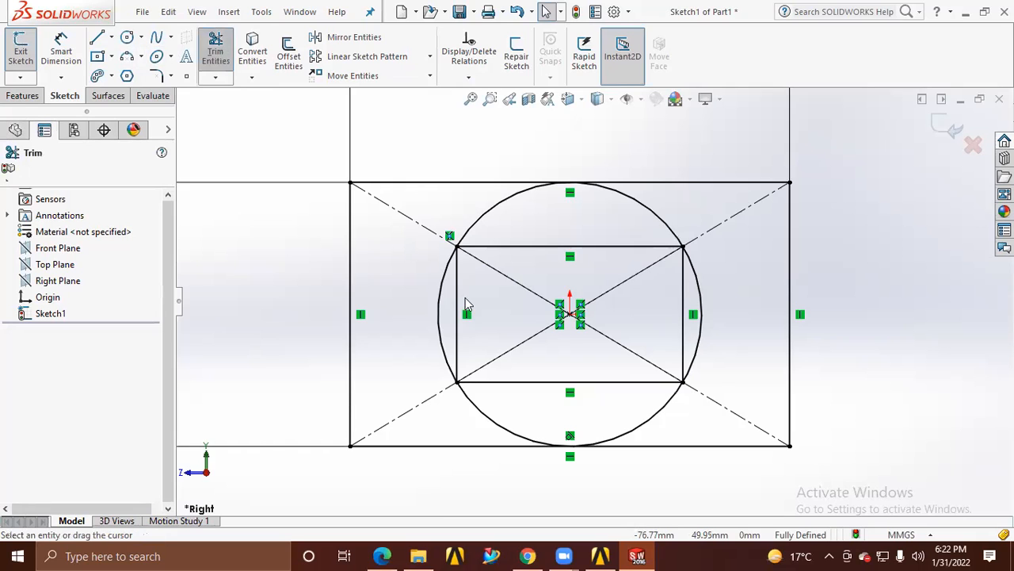
left_click_drag(402, 277, 480, 298)
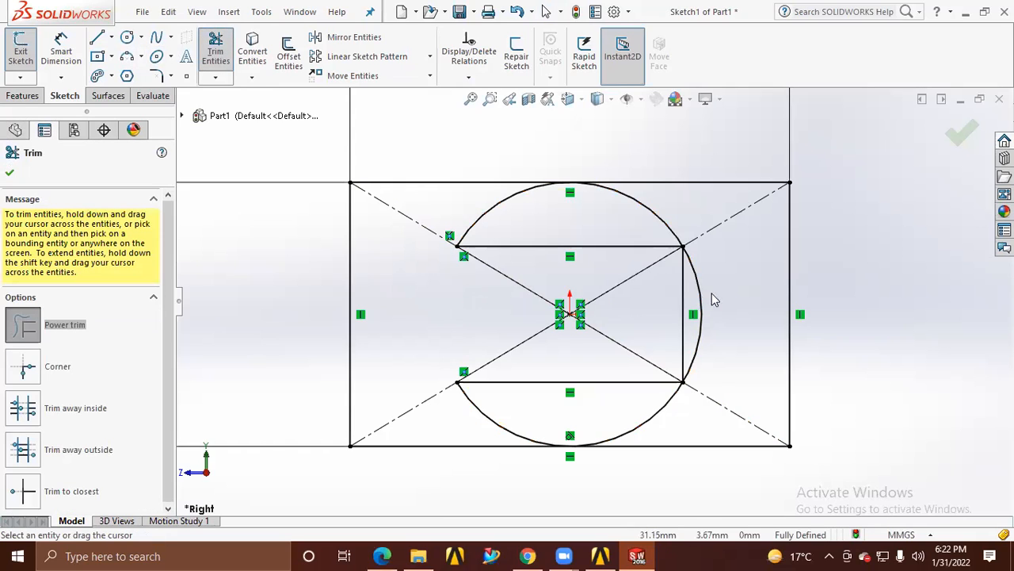
left_click_drag(711, 299, 678, 297)
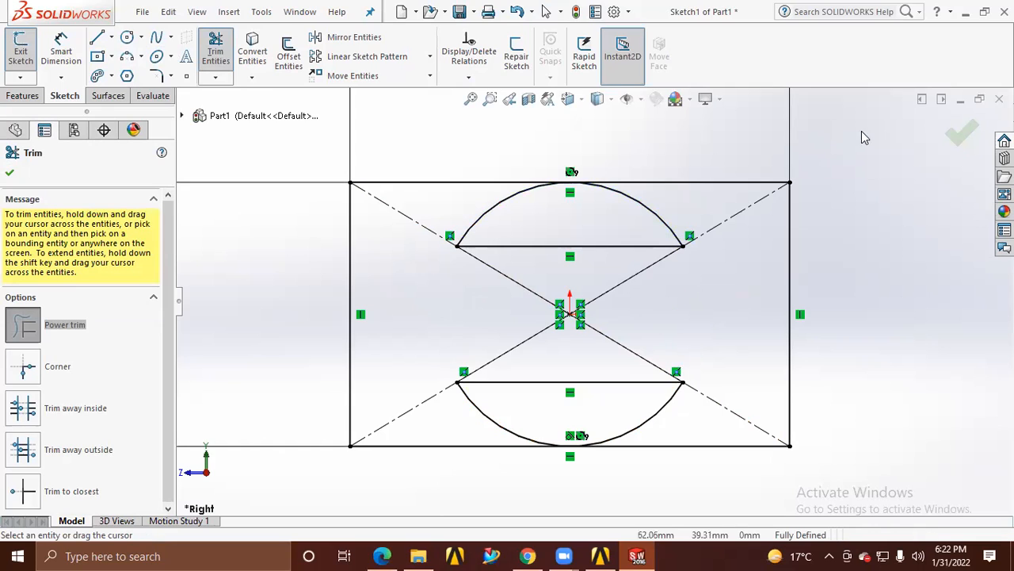
left_click(961, 134)
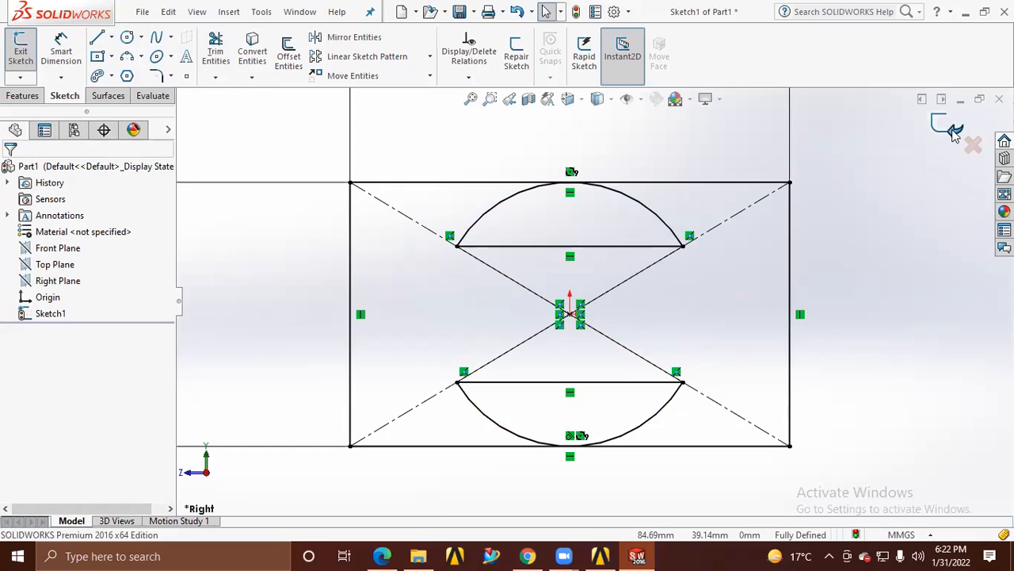
left_click(955, 133)
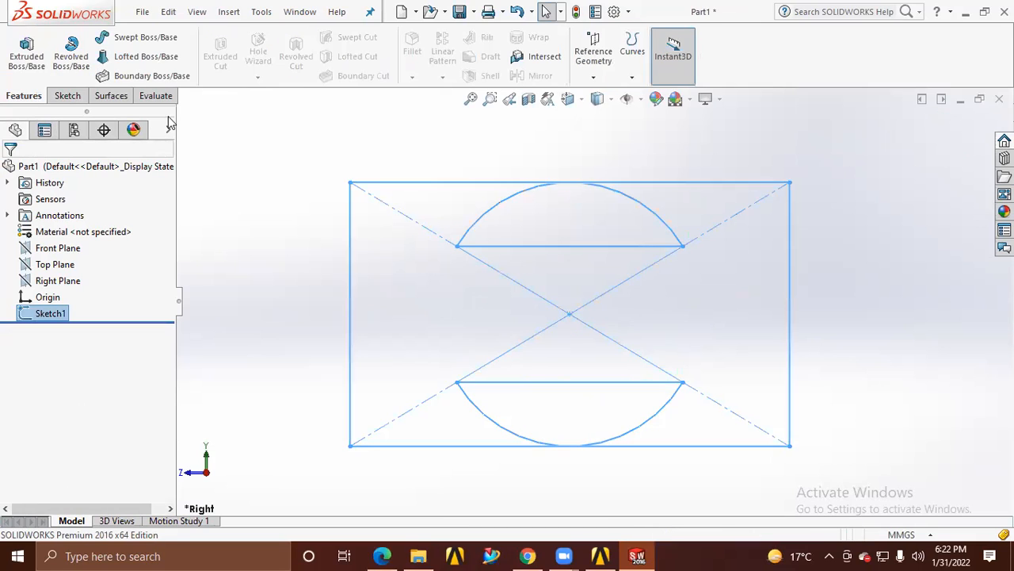
Try to extrude the sketch region outside the two circular segments to a 50 mm blind depth
left_click(26, 52)
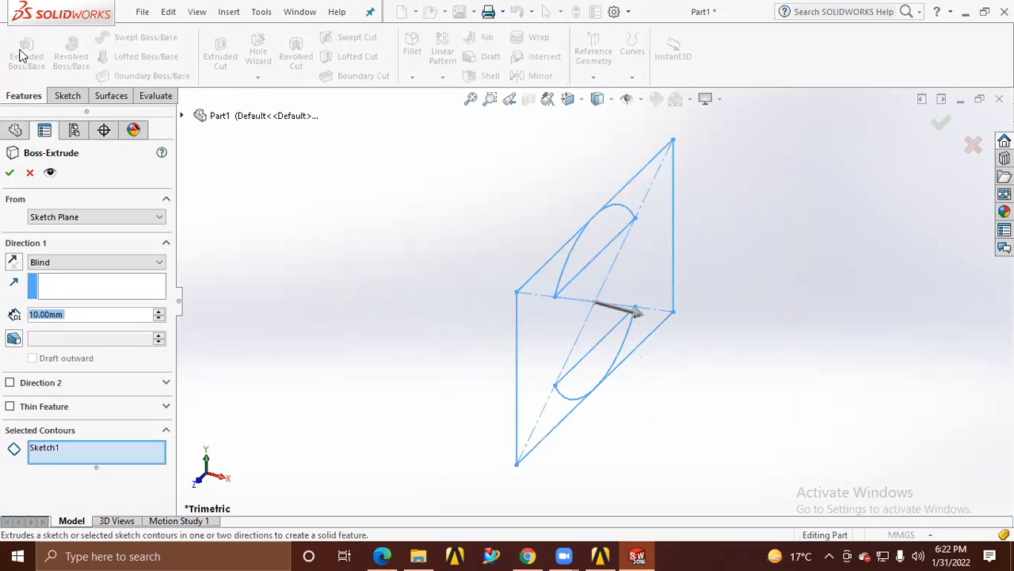
left_click(10, 173)
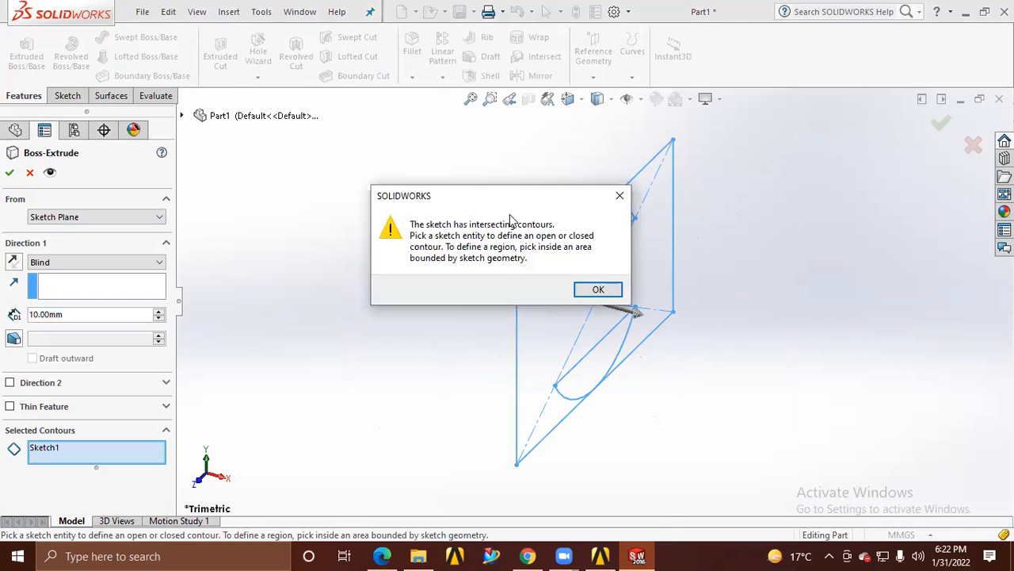
left_click(594, 287)
left_click(565, 325)
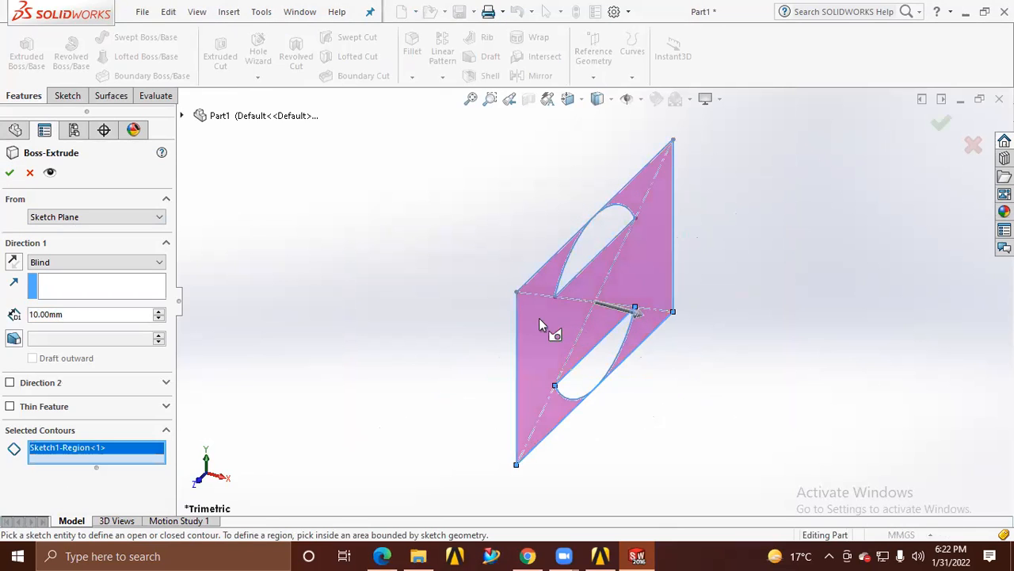
double_click(92, 312)
type("50")
key("Return")
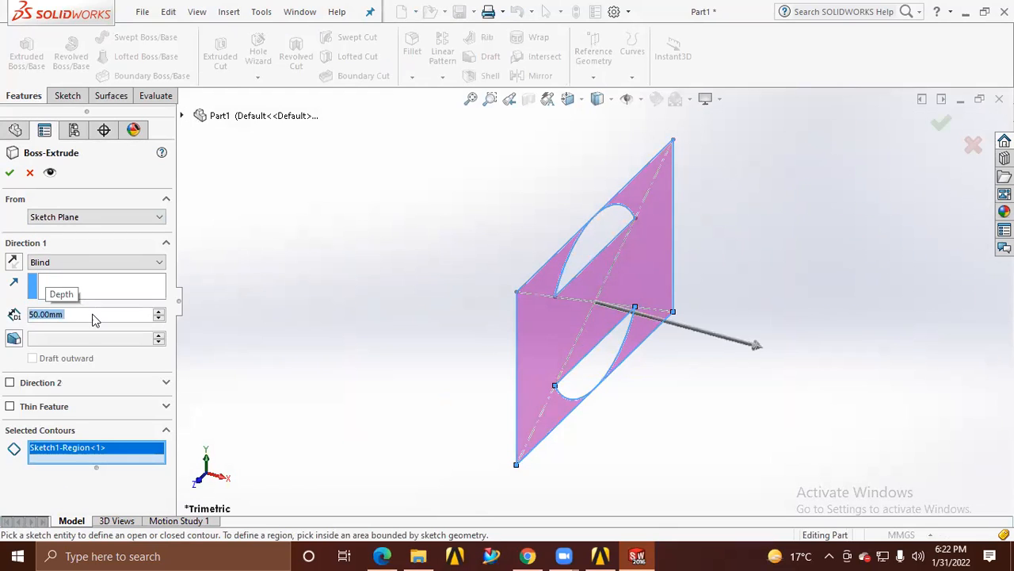
left_click(9, 173)
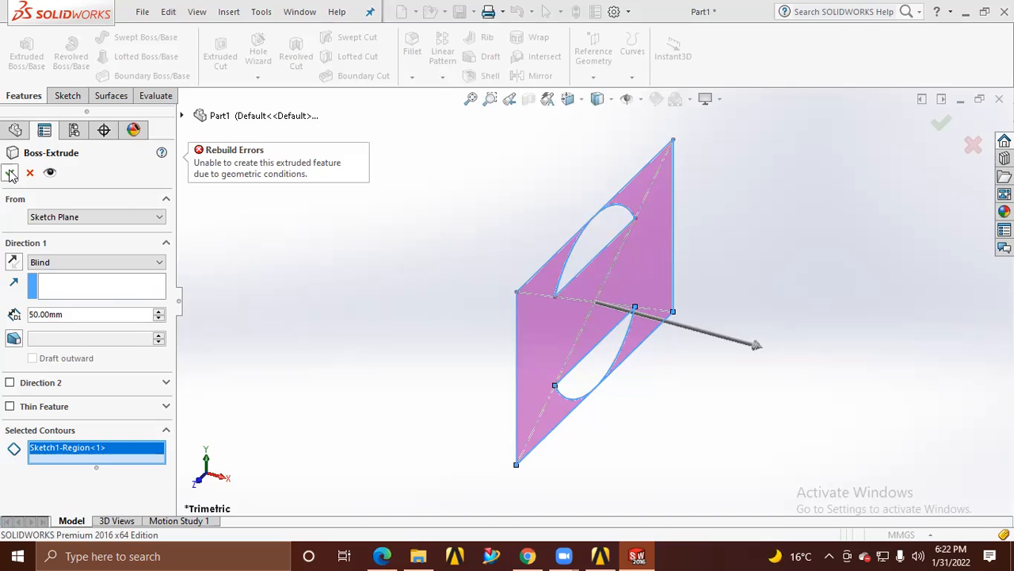
Add both circular segment regions to the selected contours and complete the 50 mm extrusion as a solid block
mouse_move(634, 369)
middle_mouse_down()
mouse_move(579, 242)
mouse_move(671, 321)
mouse_move(742, 251)
mouse_move(768, 288)
mouse_move(657, 365)
mouse_move(637, 362)
mouse_move(634, 351)
middle_mouse_up()
scroll(613, 326, "down", 5)
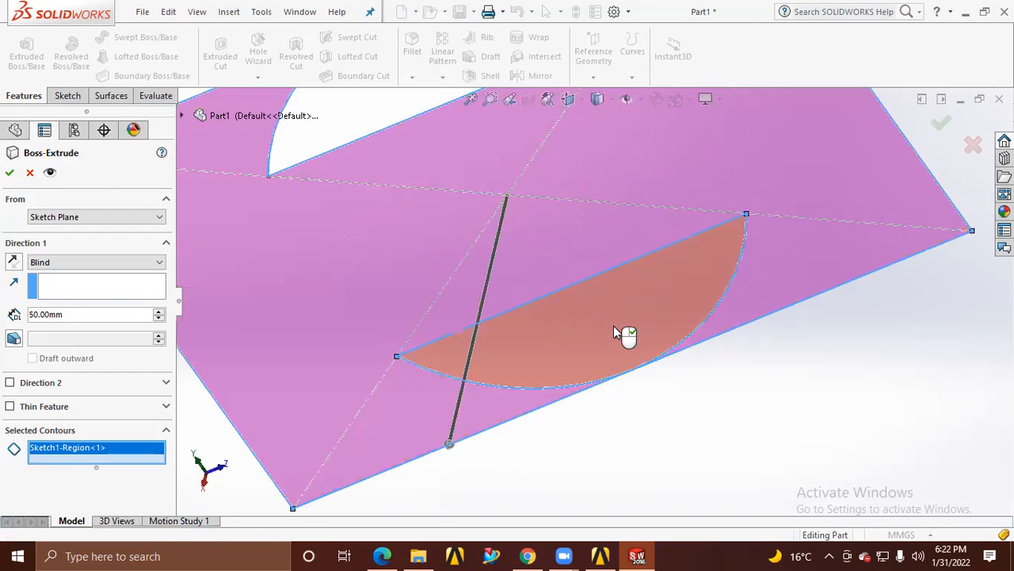
left_click(614, 326)
scroll(613, 325, "up", 5)
left_click(554, 219)
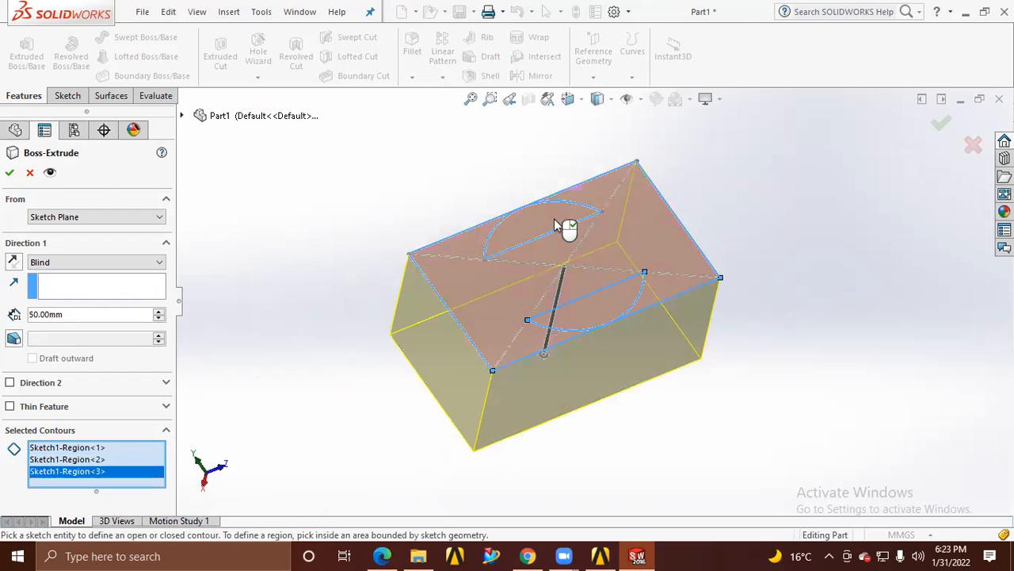
middle_click_drag(346, 347, 294, 299)
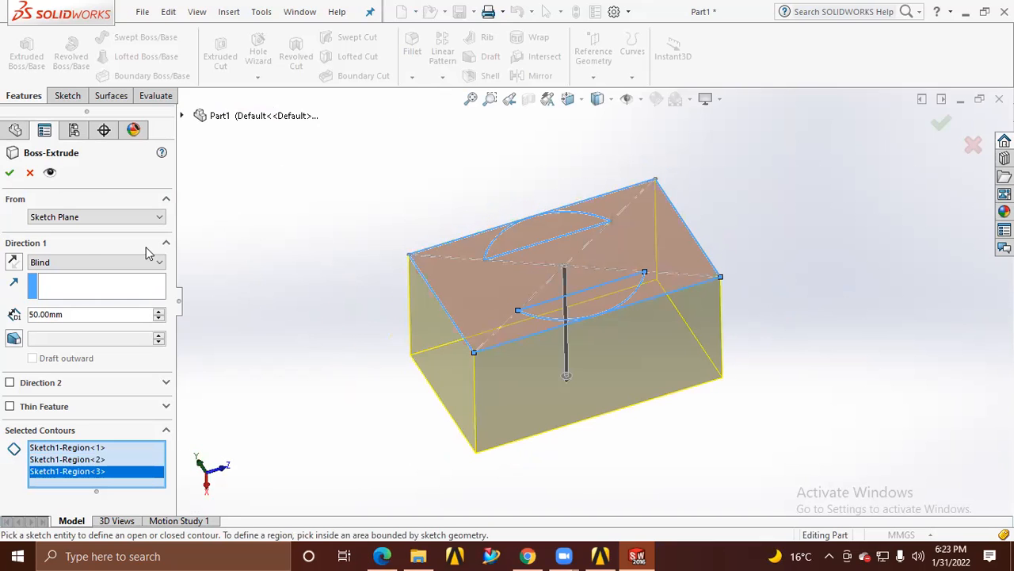
left_click(10, 174)
left_click(359, 233)
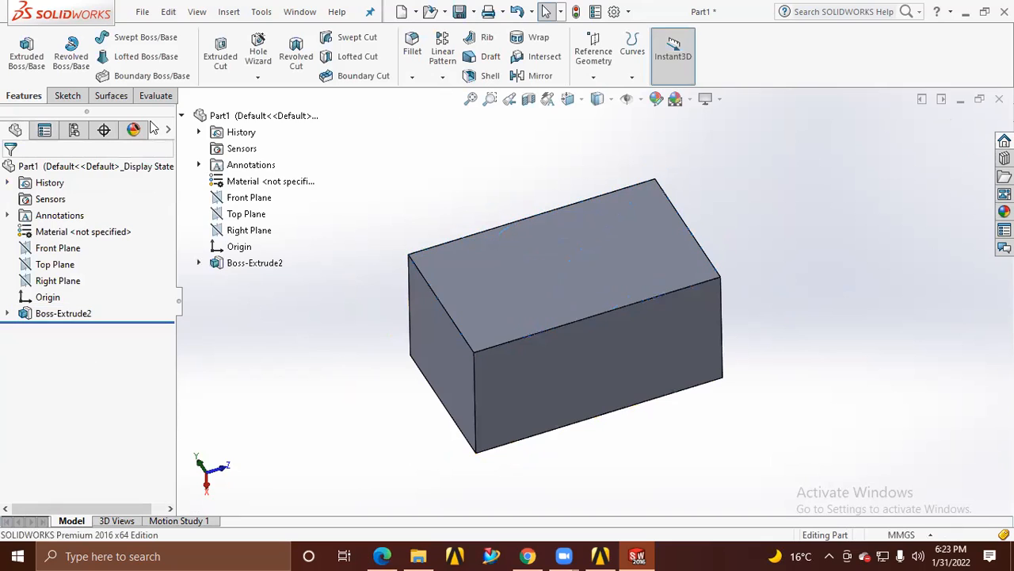
Try to cut both circular segments of the base sketch 50 mm into the block with the direction reversed, and cancel the cut
left_click(219, 56)
left_click(199, 262)
left_click(255, 279)
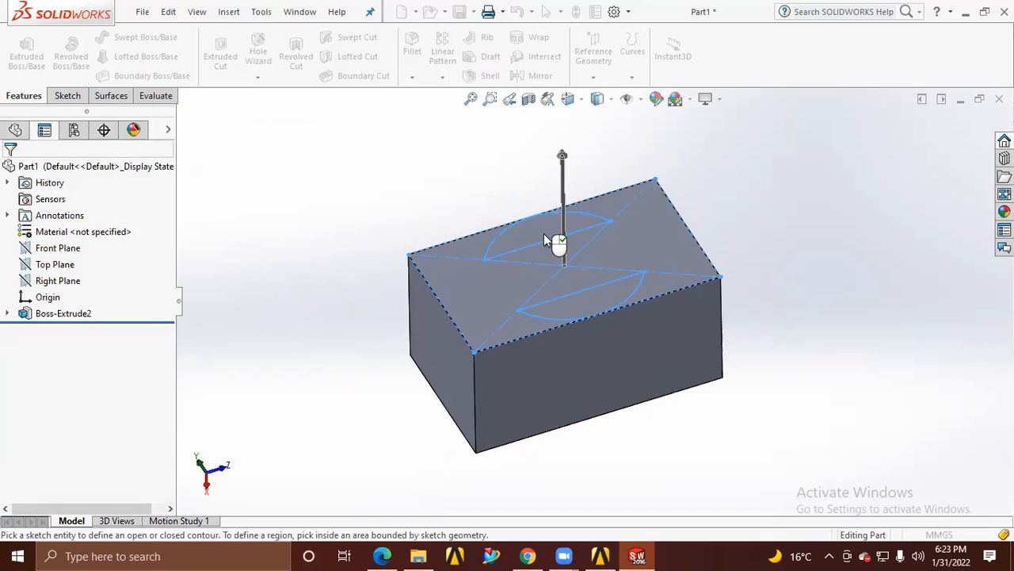
left_click(540, 232)
left_click(576, 297)
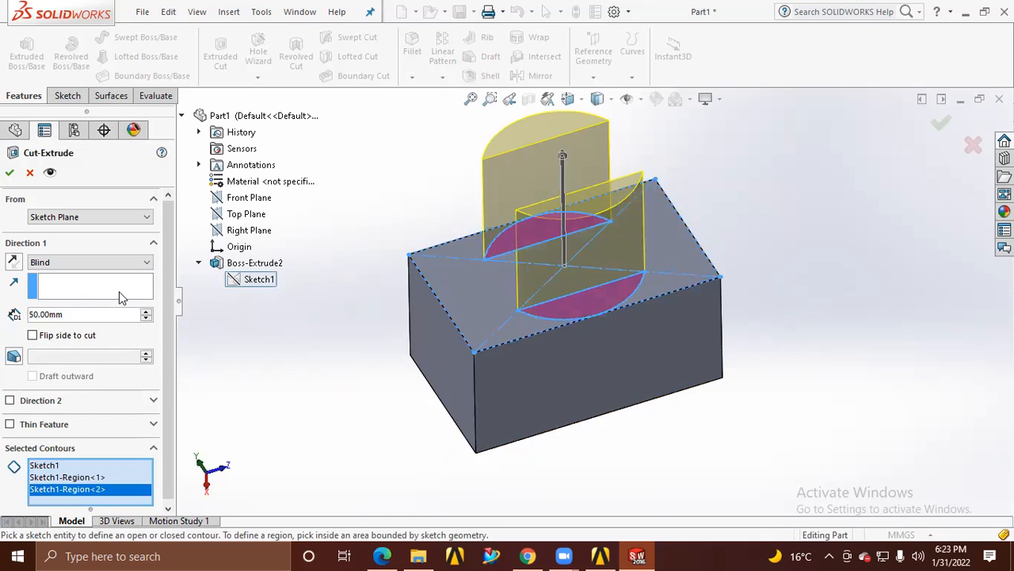
left_click(14, 262)
left_click(10, 174)
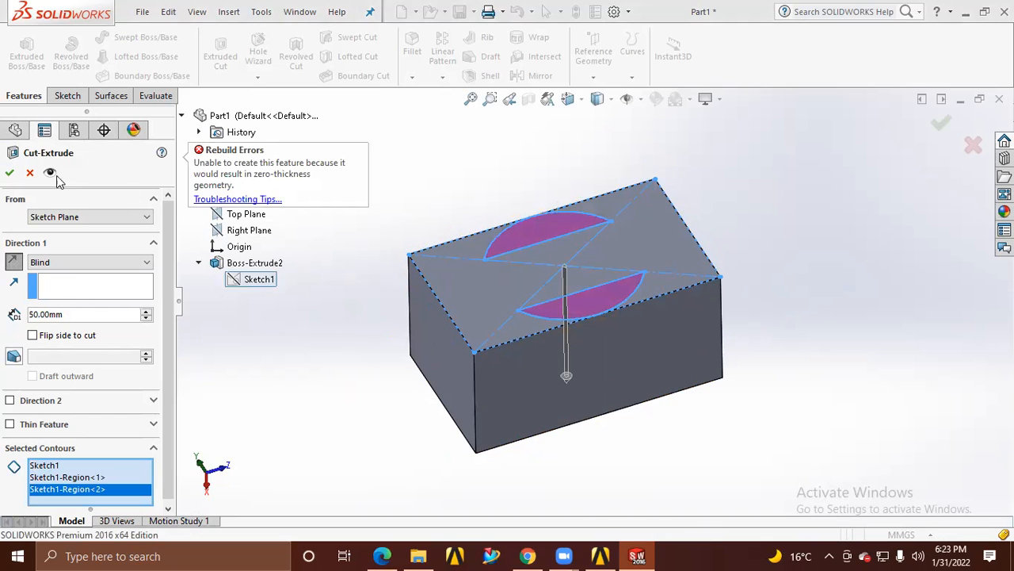
left_click(30, 173)
Start a sketch on the block face holding the base sketch and draw an origin-centred circle of about 19 mm radius
mouse_move(520, 304)
middle_mouse_down()
mouse_move(543, 324)
mouse_move(515, 356)
mouse_move(525, 321)
middle_mouse_up()
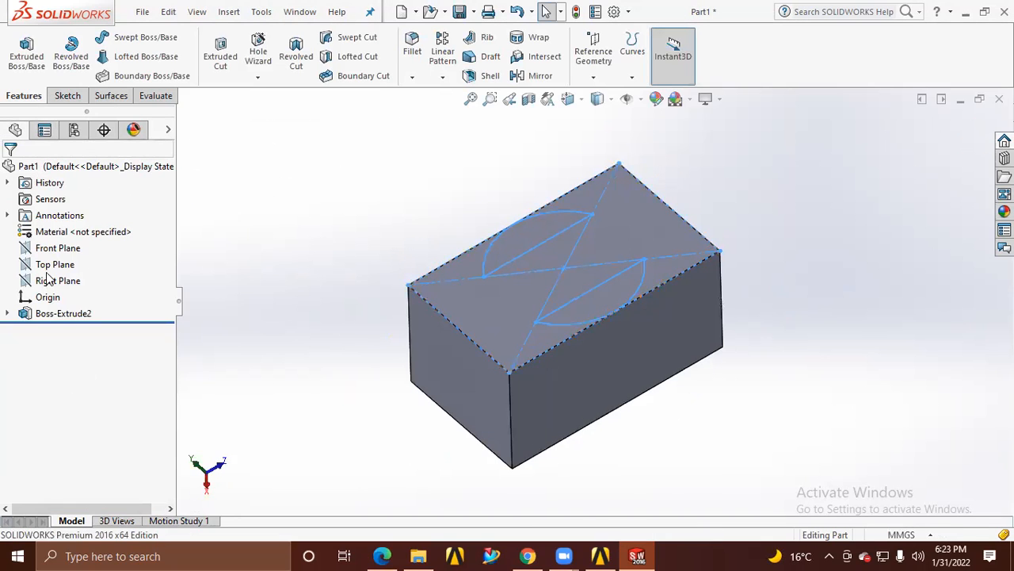
left_click(511, 306)
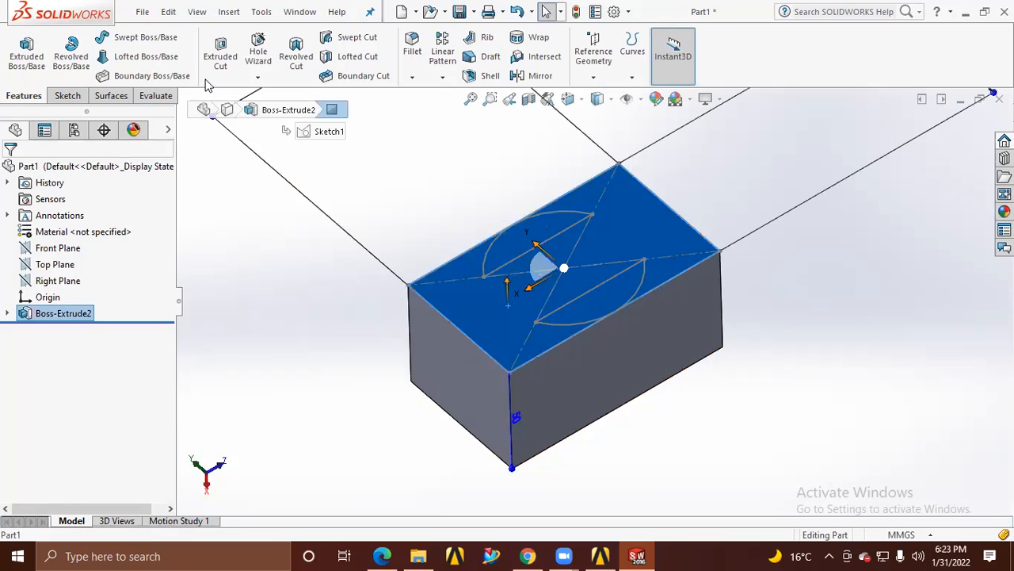
left_click(82, 97)
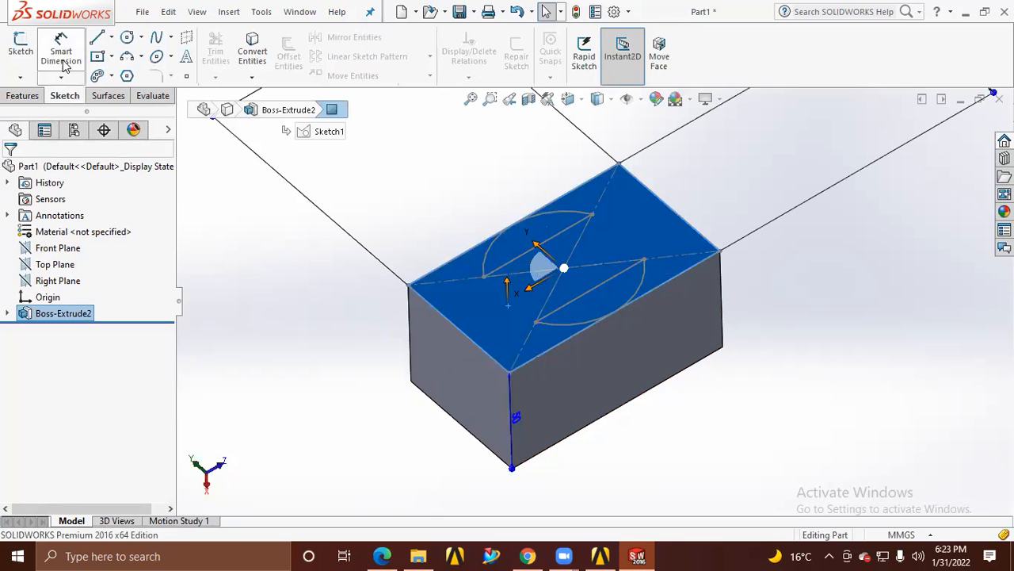
left_click(17, 51)
left_click(127, 37)
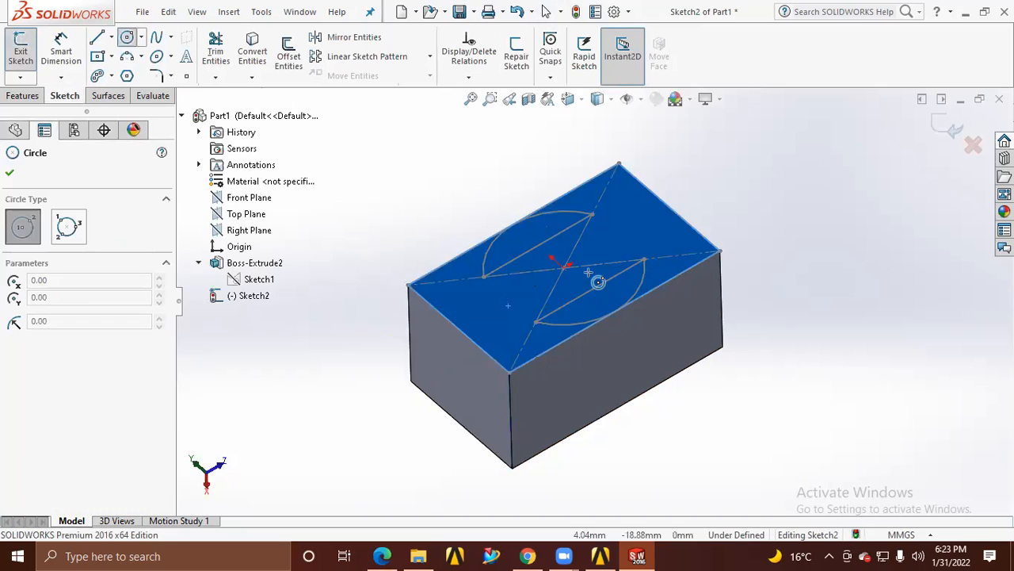
left_click(564, 267)
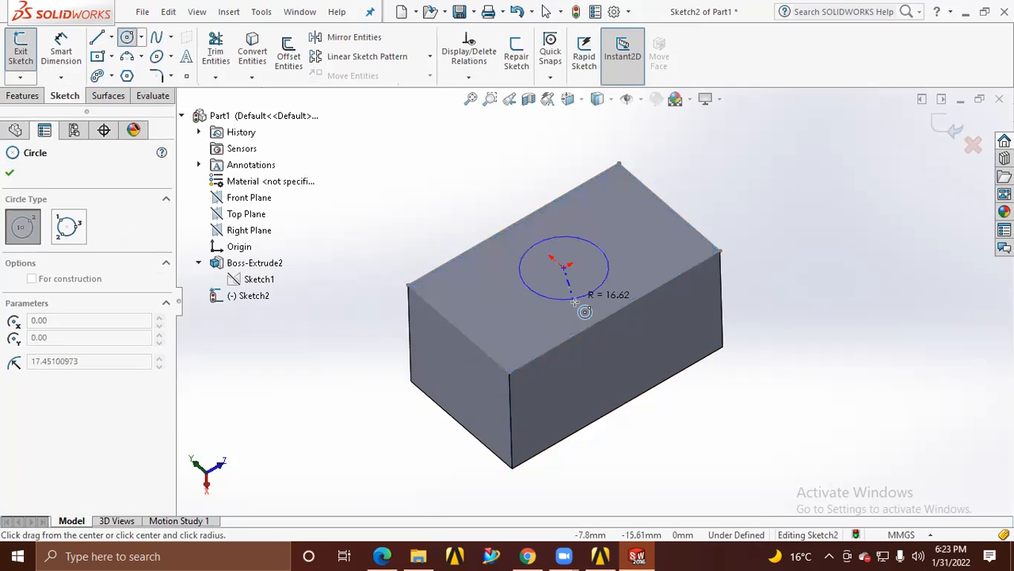
left_click(584, 313)
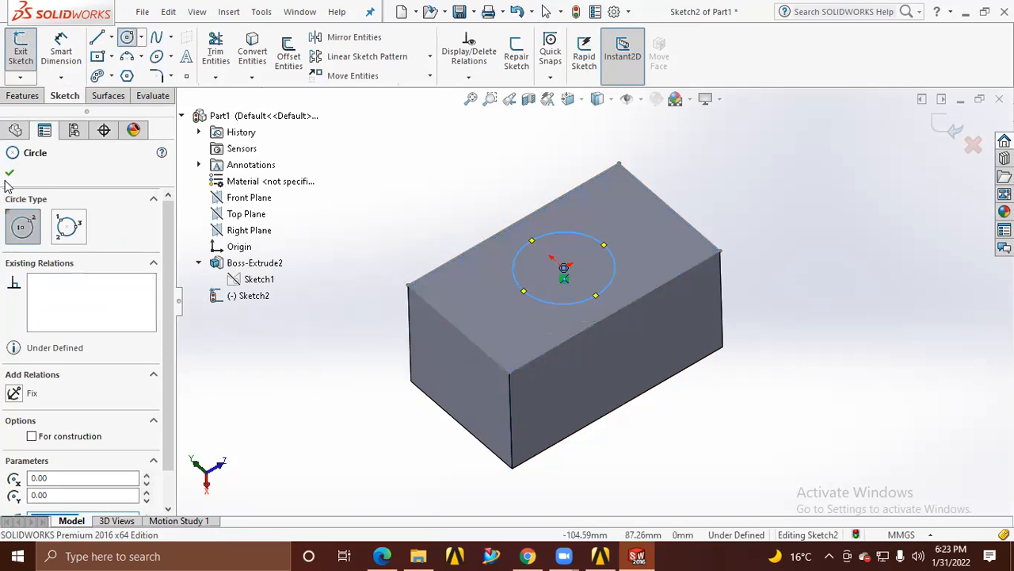
left_click(127, 37)
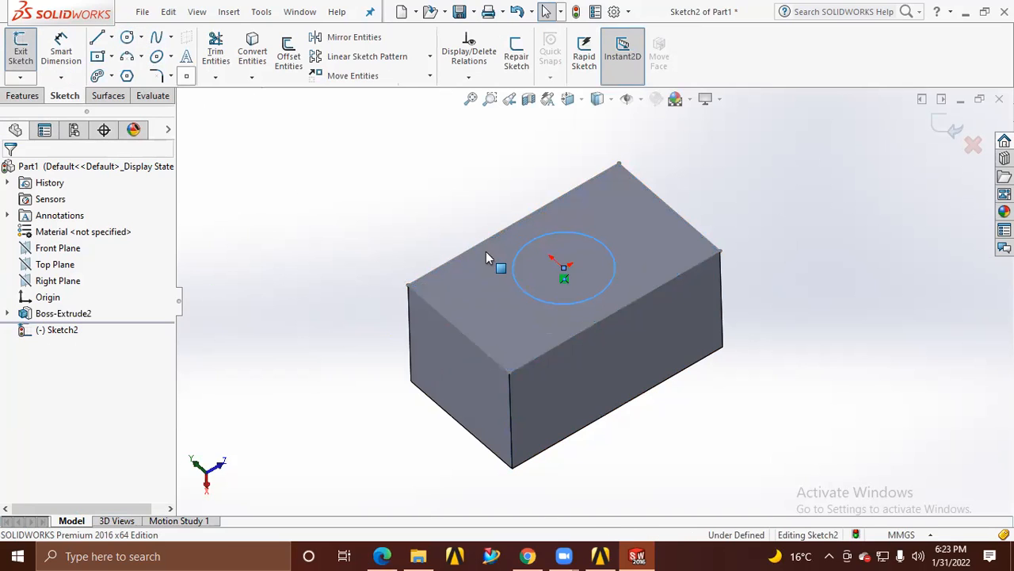
Draw two smaller circles centred on opposite quadrant points of the central circle along the block's length, and make them equal
left_click(127, 37)
left_click(524, 290)
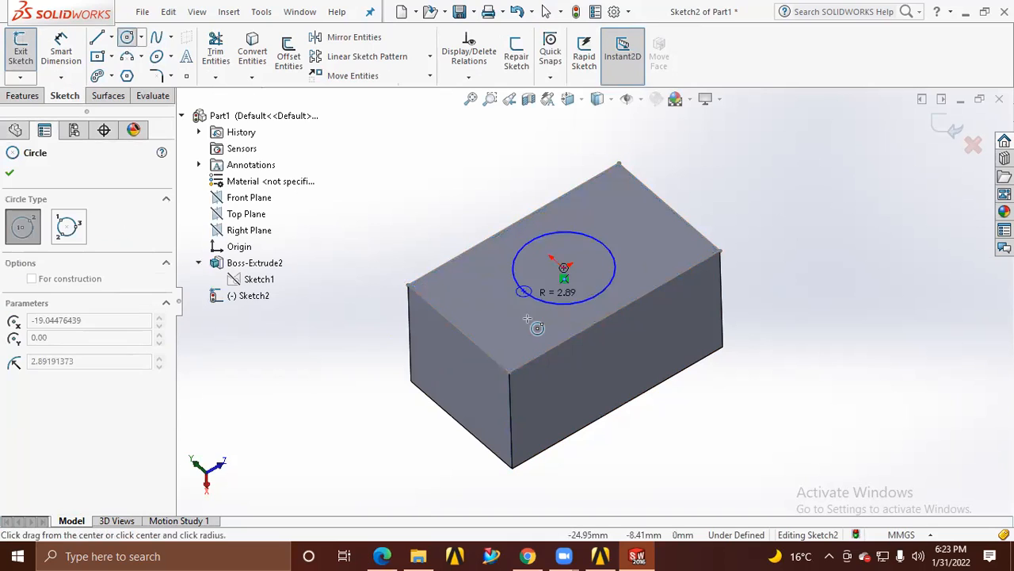
left_click(604, 245)
left_click(626, 268)
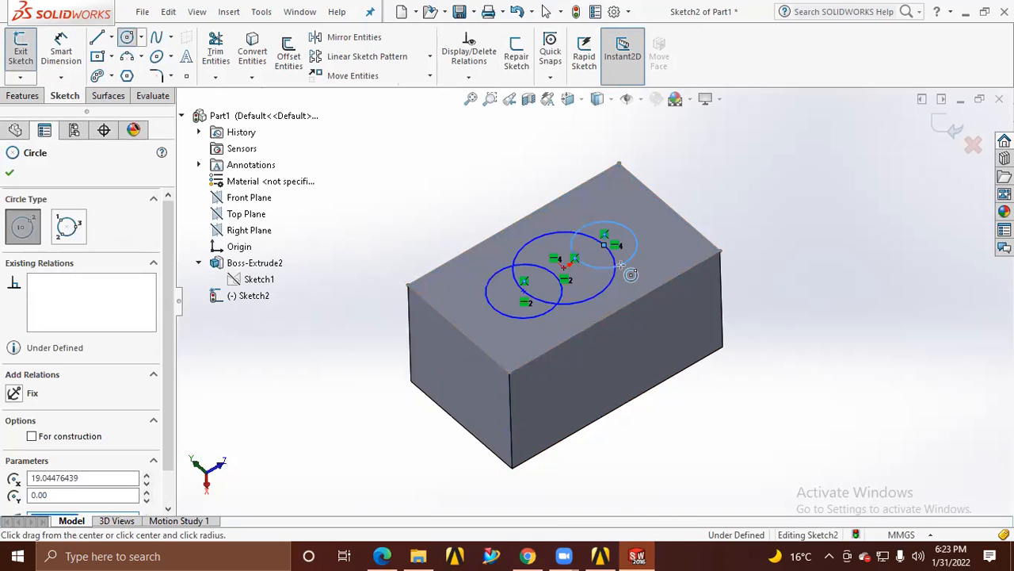
key("Escape")
left_click(547, 315, "ctrl")
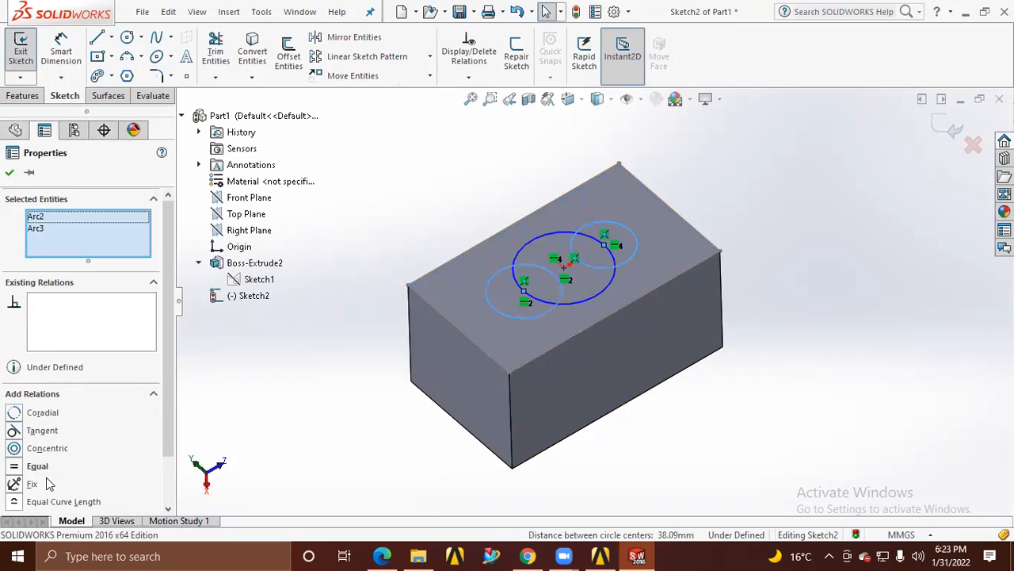
scroll(79, 453, "down", 3)
left_click(37, 406)
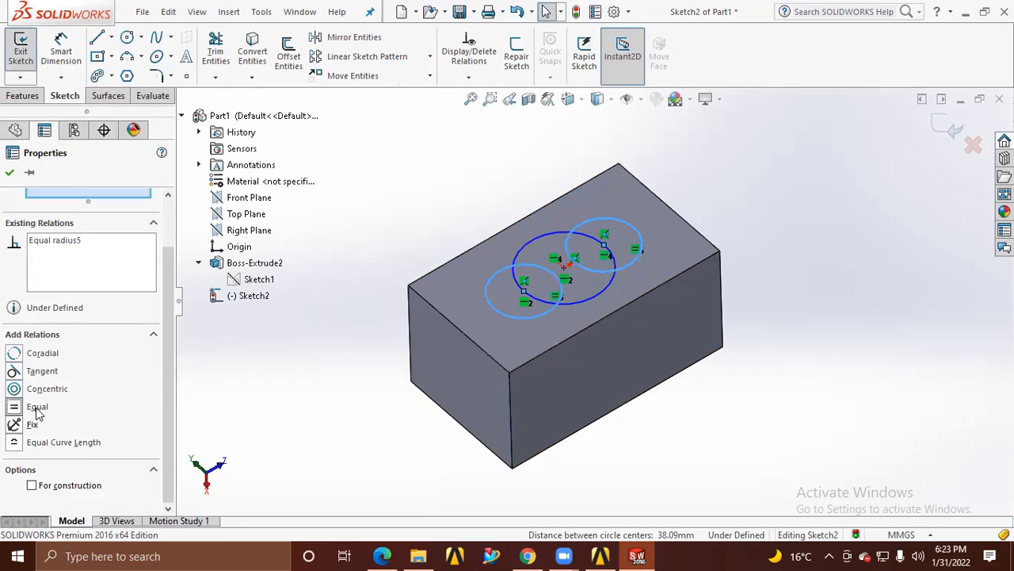
Trim away the overlapping inner arcs of the three circles to leave one closed three-lobed outline
left_click(576, 303)
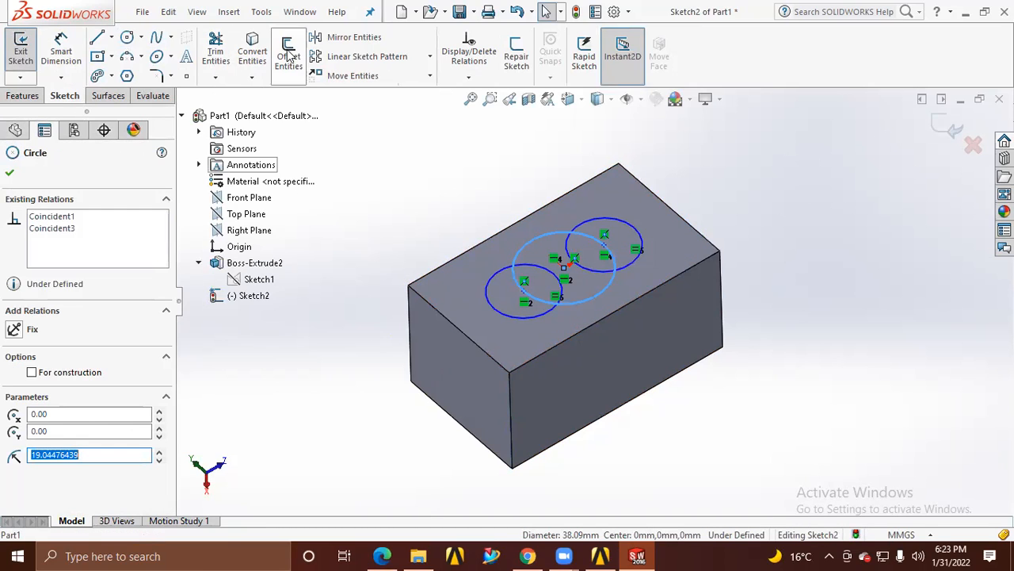
left_click(215, 52)
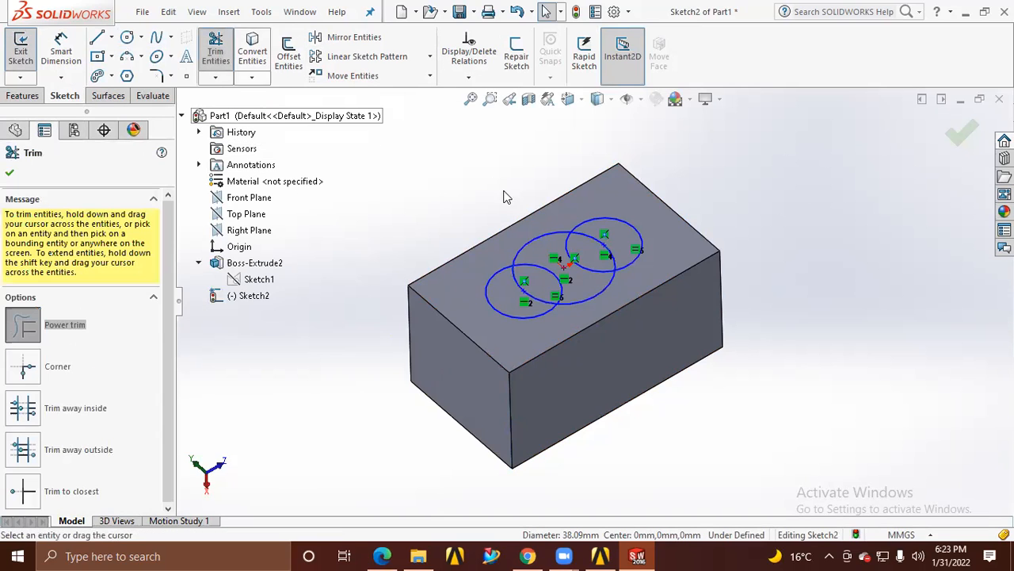
mouse_move(608, 240)
left_mouse_down()
mouse_move(537, 283)
mouse_move(543, 237)
mouse_move(531, 301)
left_mouse_up()
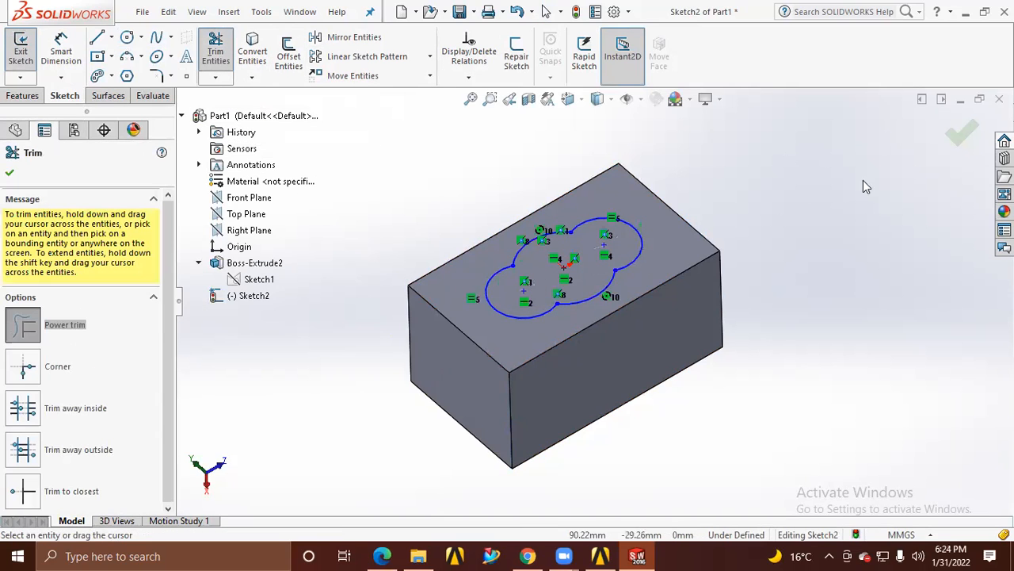
left_click(962, 132)
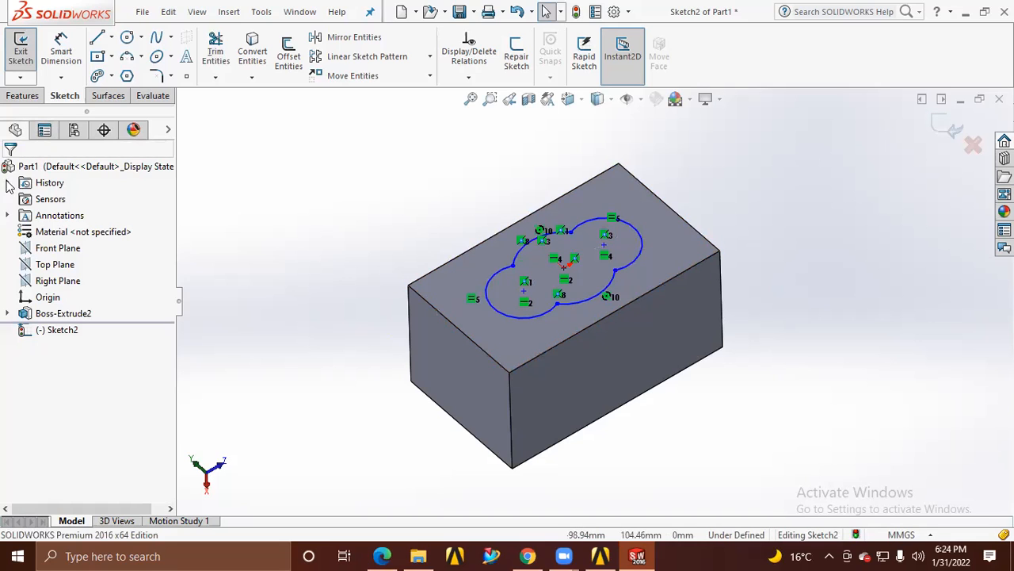
Cut the three-lobed profile 50 mm blind through the block with Extruded Cut
left_click(22, 96)
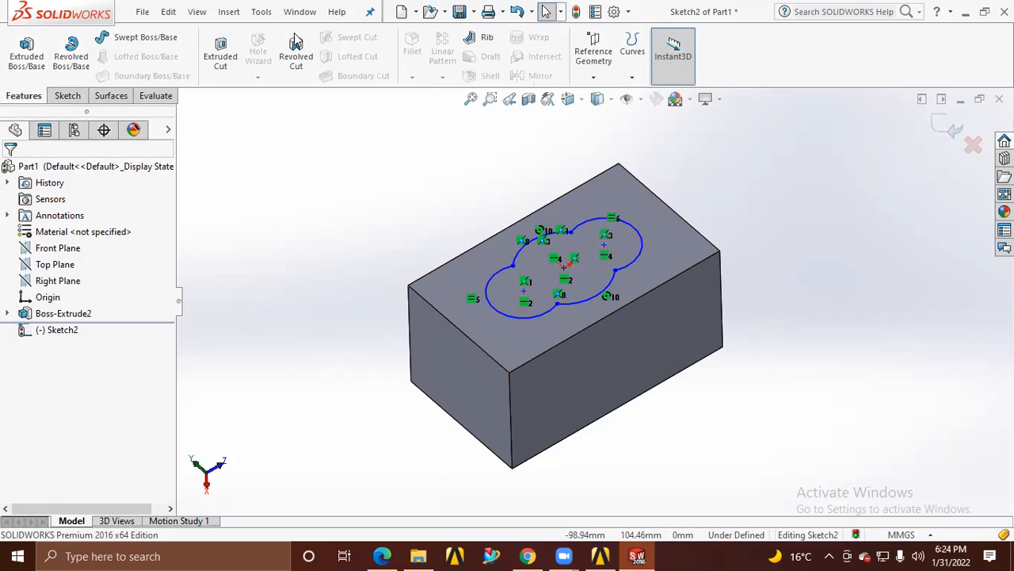
left_click(220, 52)
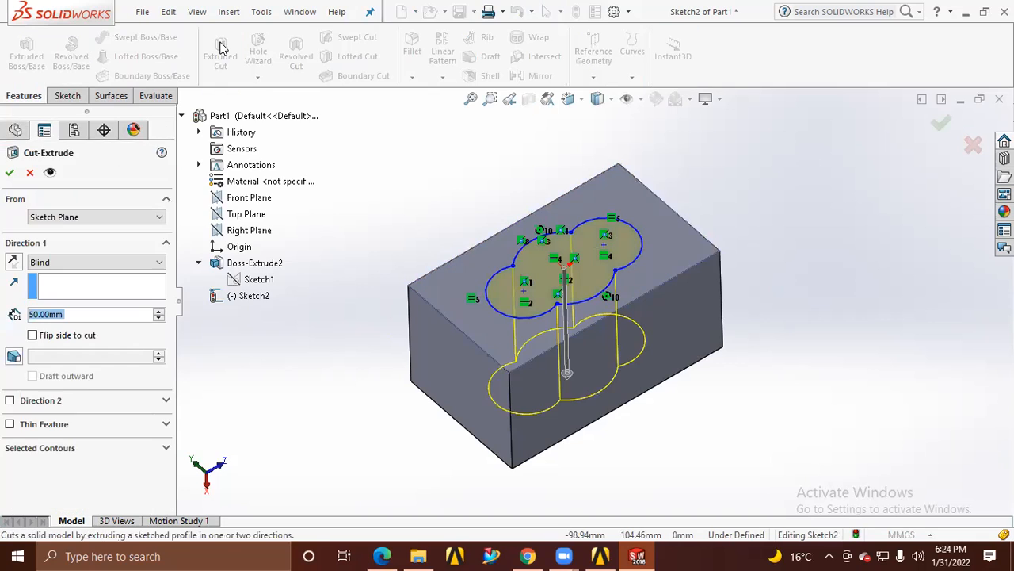
left_click(12, 173)
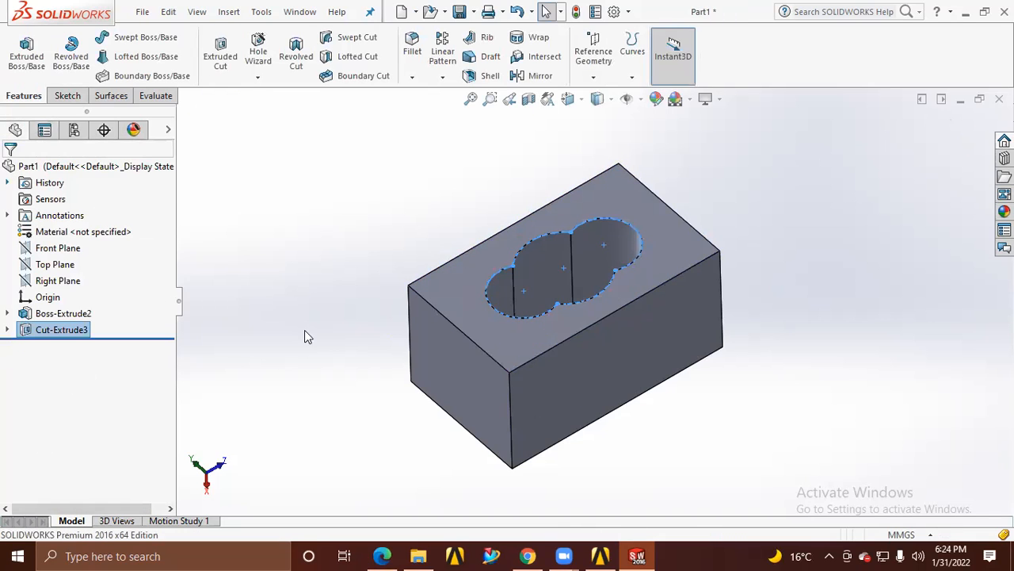
key("Escape")
mouse_move(684, 410)
middle_mouse_down()
mouse_move(527, 376)
mouse_move(702, 248)
mouse_move(829, 302)
mouse_move(575, 301)
mouse_move(526, 229)
mouse_move(591, 168)
mouse_move(736, 380)
mouse_move(725, 410)
mouse_move(840, 389)
mouse_move(708, 422)
mouse_move(729, 385)
mouse_move(701, 396)
middle_mouse_up()
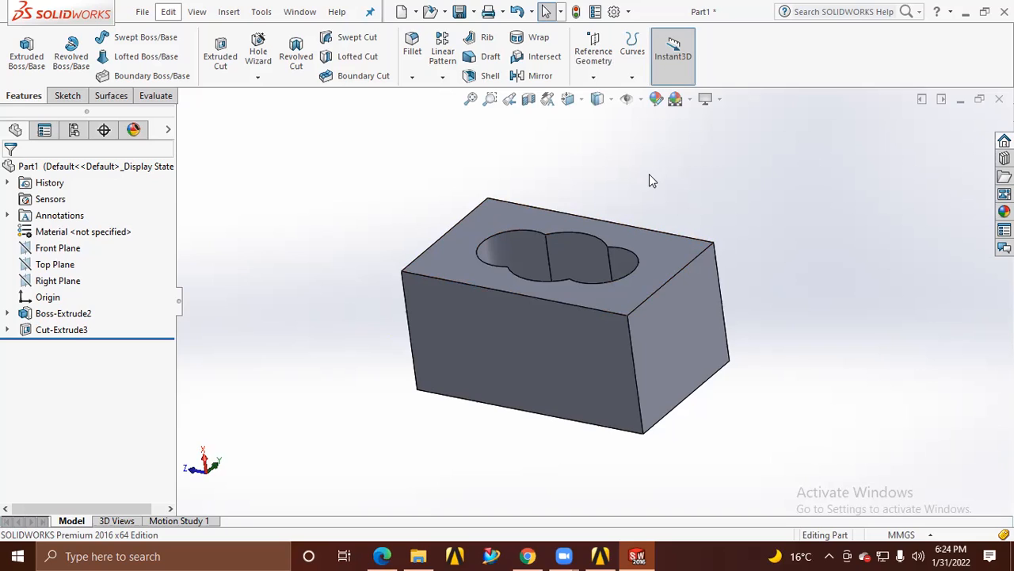
Save the part to the Desktop as an IGES file named brick
left_click(145, 13)
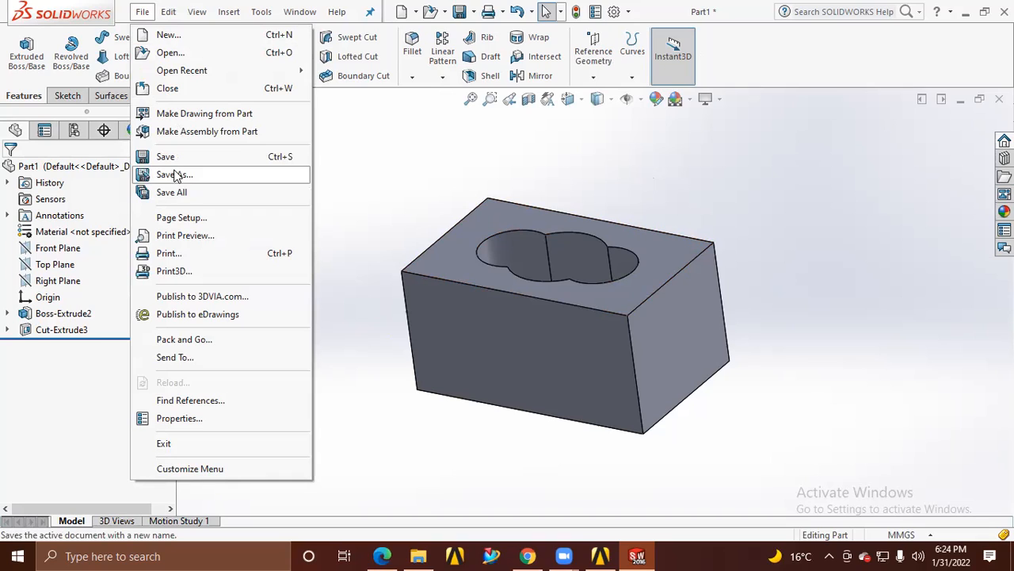
left_click(167, 158)
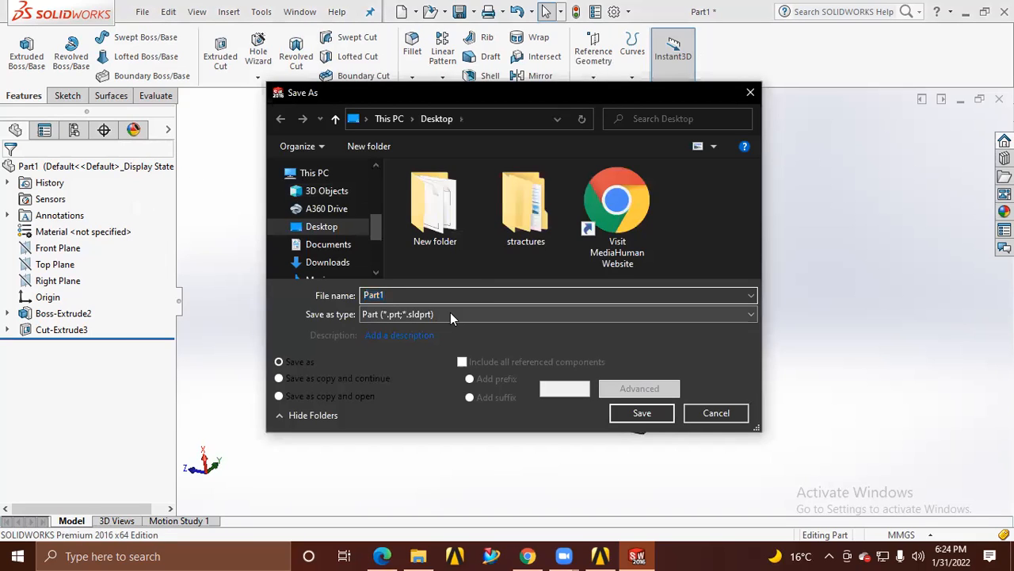
left_click(450, 313)
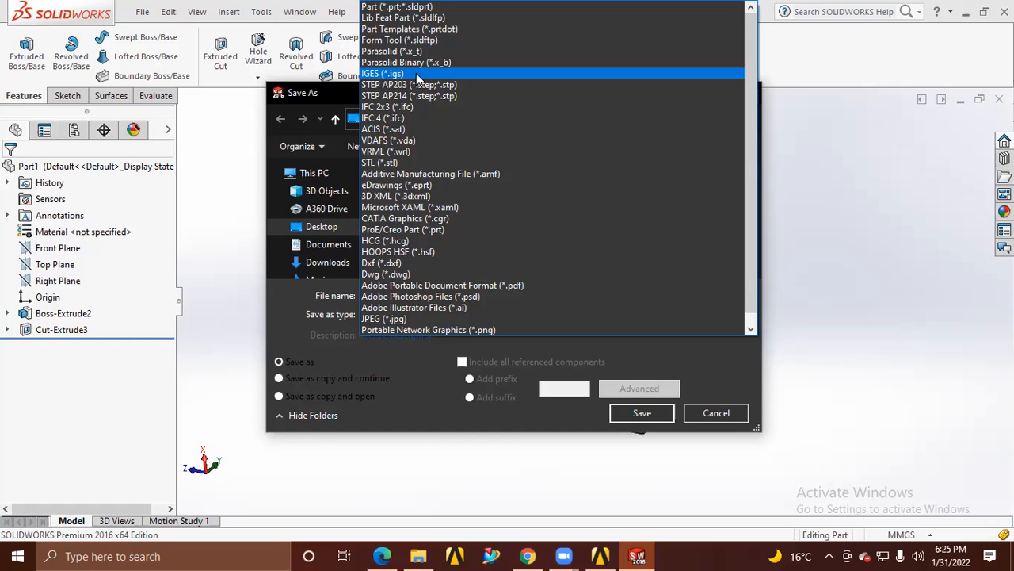
left_click(416, 72)
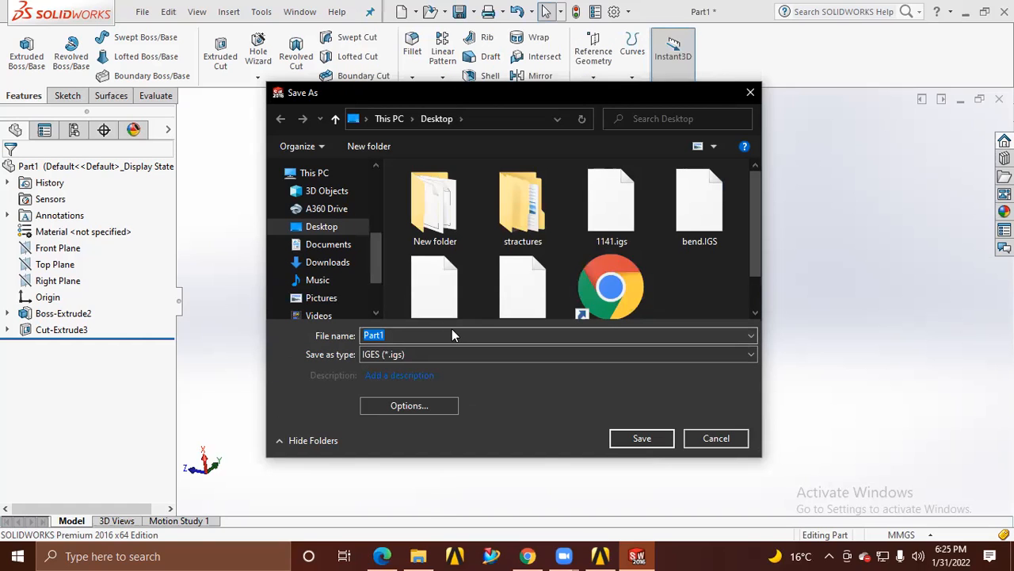
key("c")
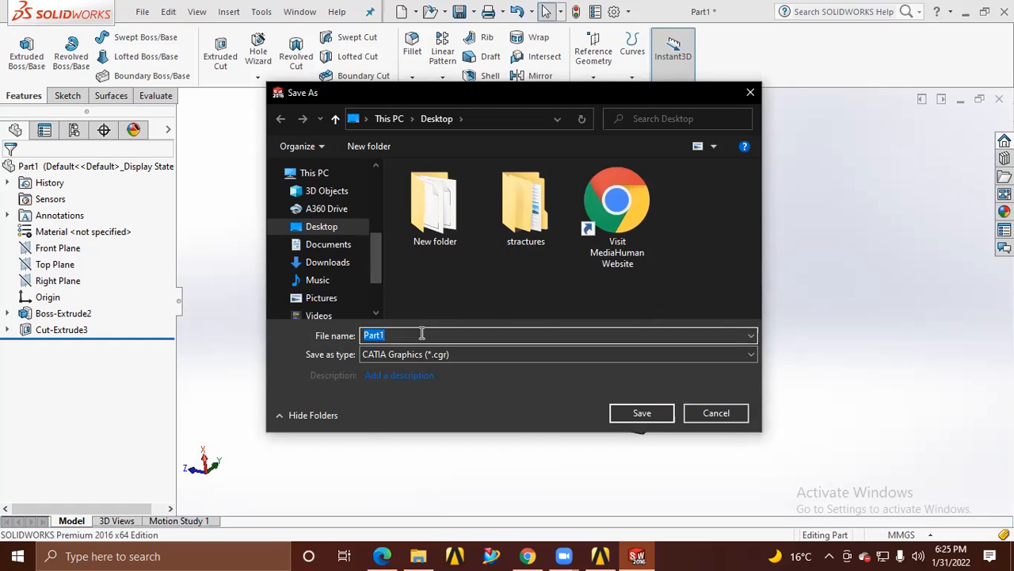
type("brick")
left_click(499, 354)
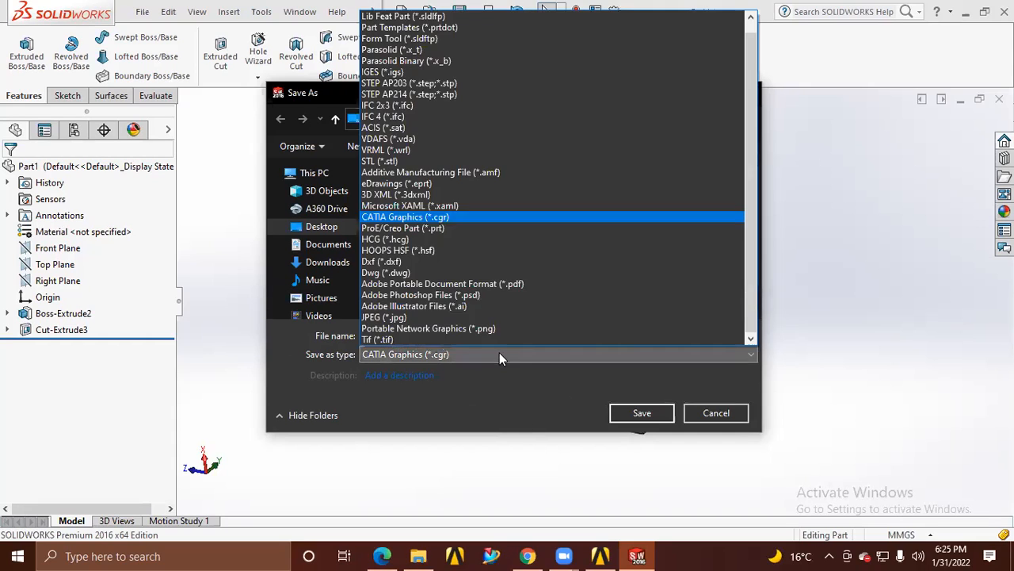
left_click(402, 72)
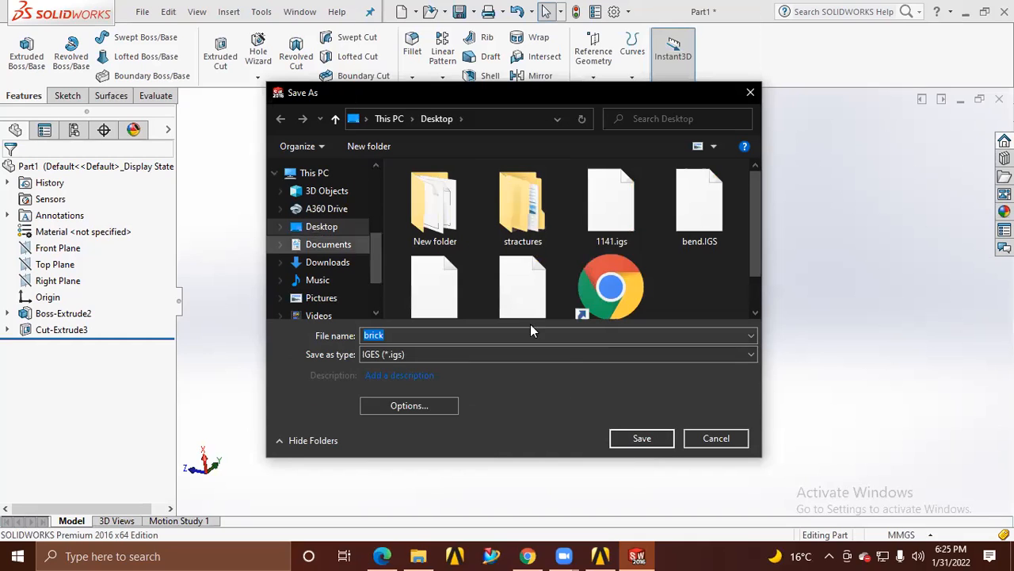
left_click(622, 435)
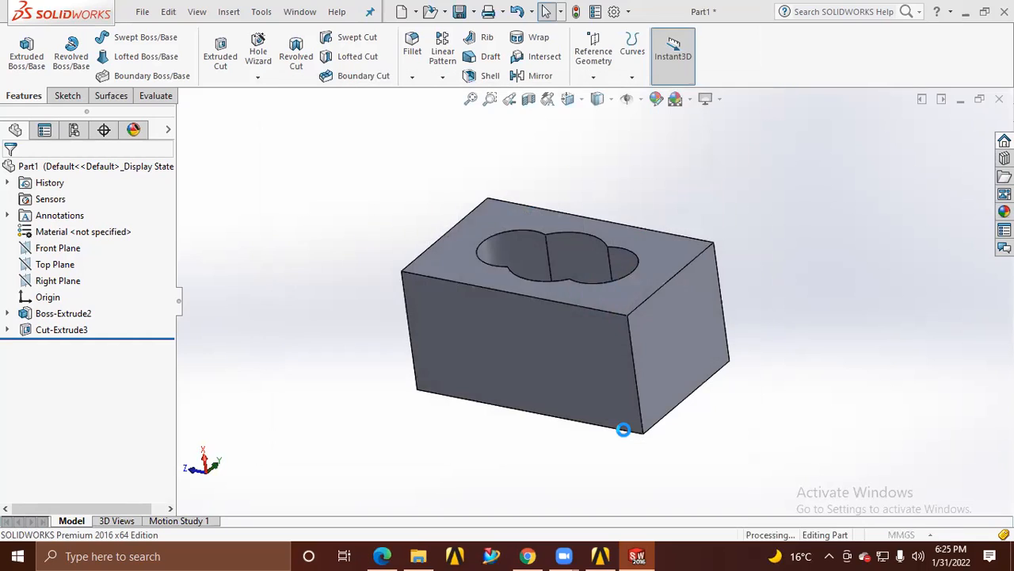
Switch to ANSYS Workbench and import brick.IGS from the Desktop into the standalone Geometry system B
left_click(639, 555)
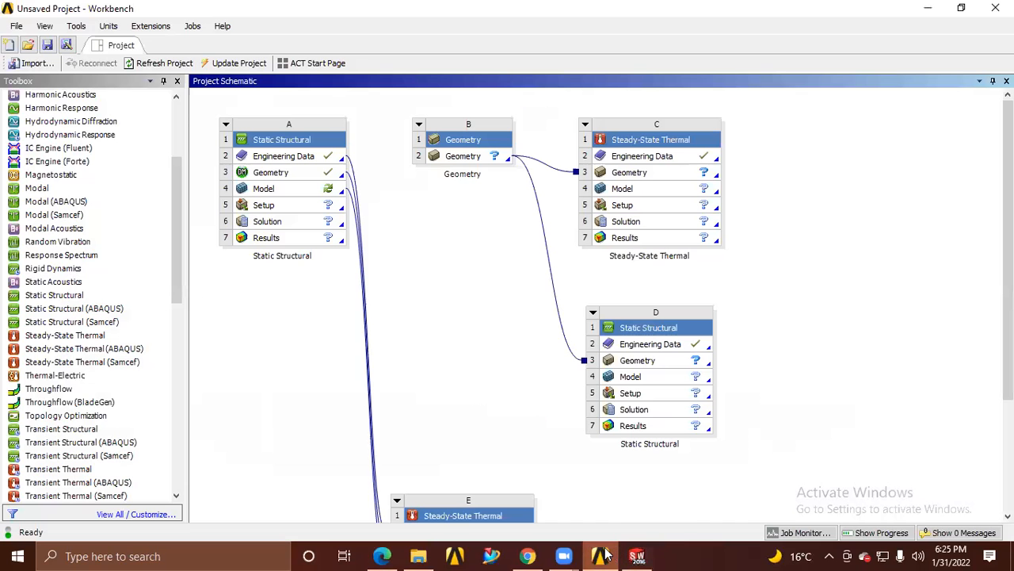
right_click(452, 158)
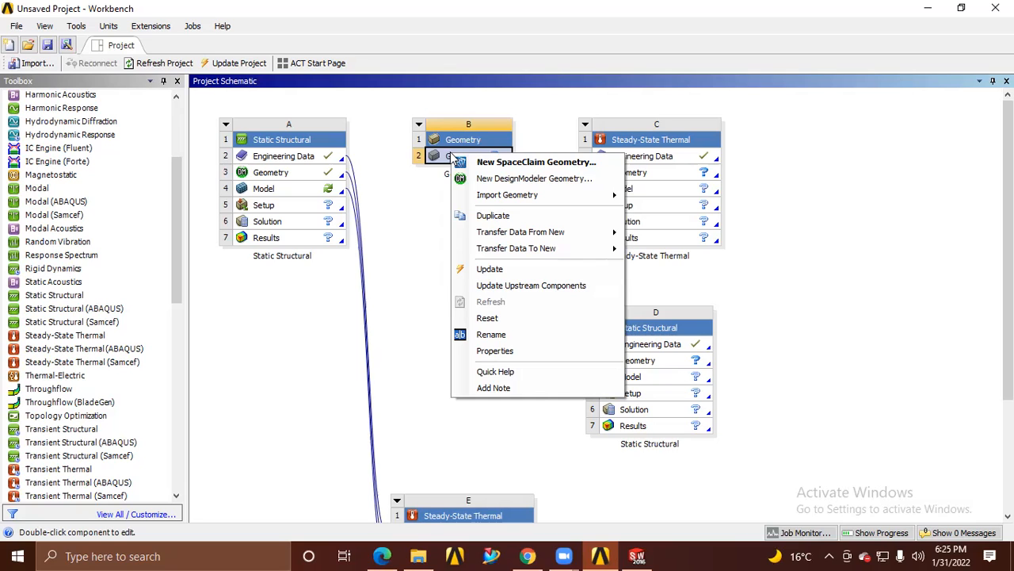
mouse_move(501, 198)
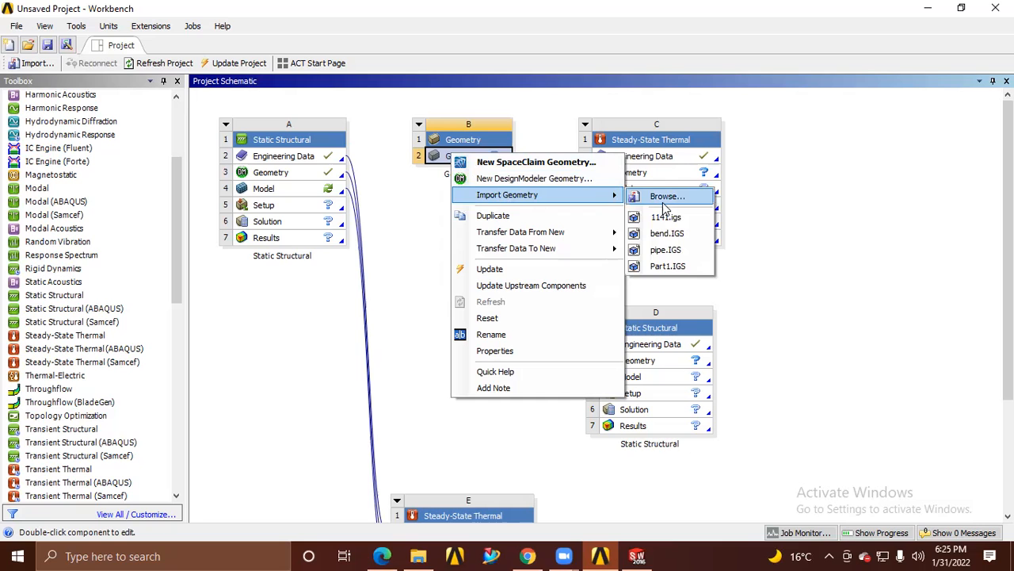
left_click(664, 203)
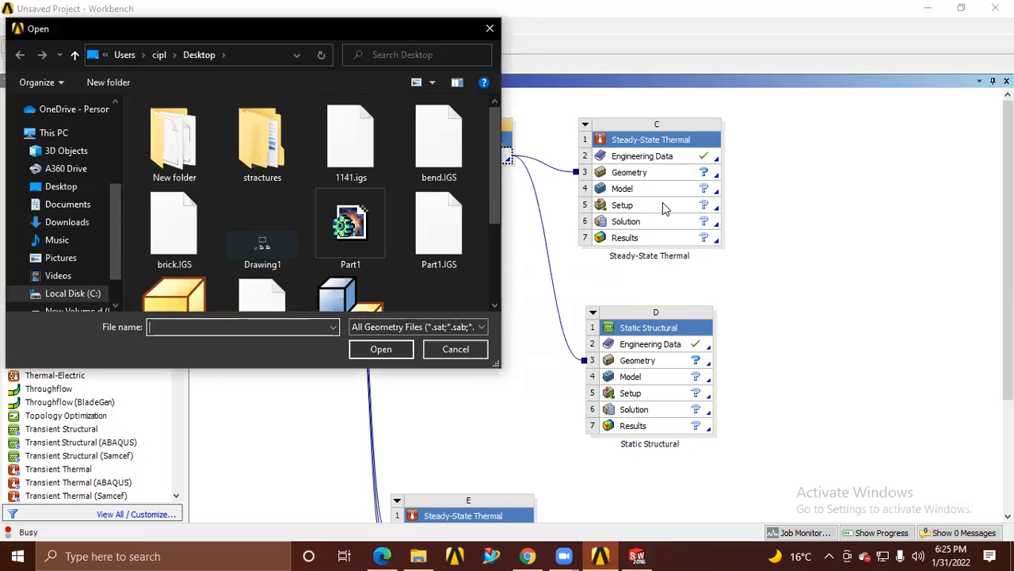
scroll(262, 229, "down", 2)
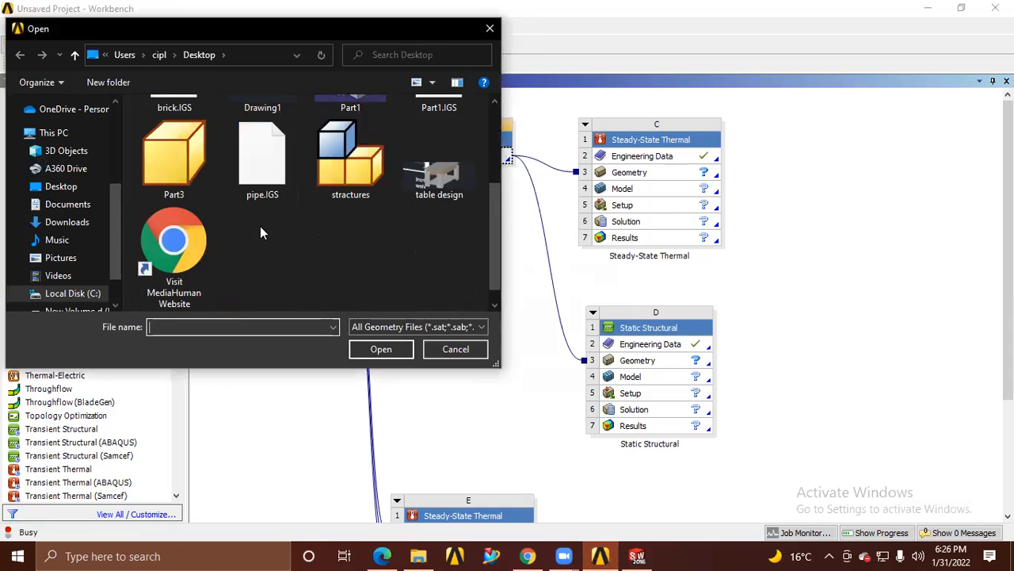
scroll(272, 238, "up", 2)
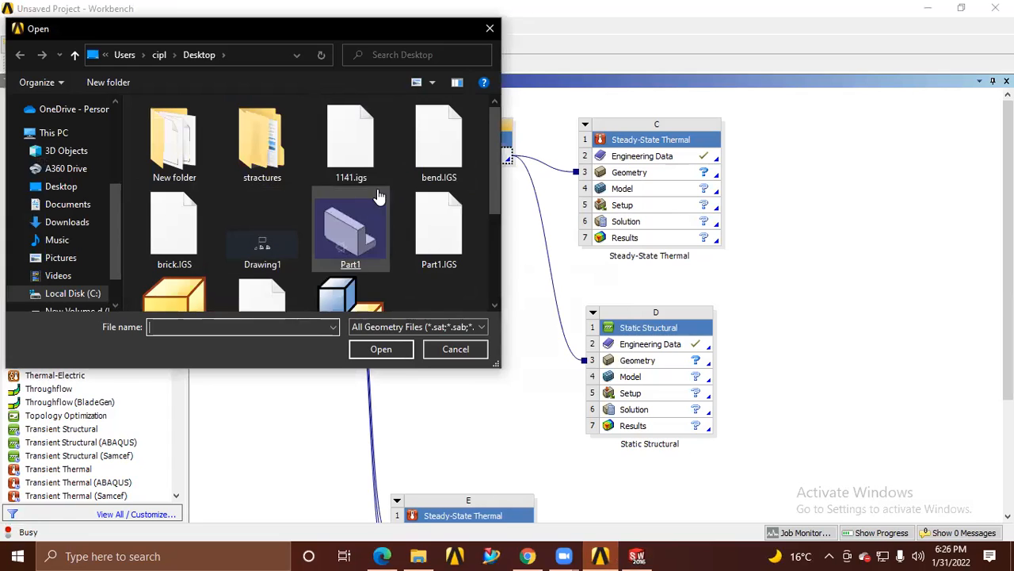
double_click(180, 254)
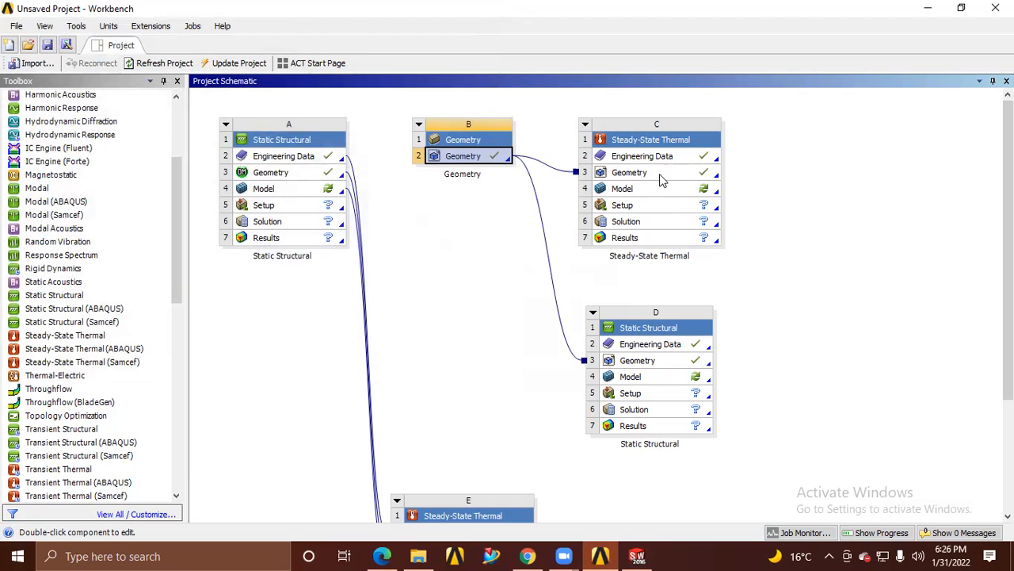
Open the model of Steady-State Thermal system C in Mechanical, view the imported block, and close Mechanical
right_click(634, 174)
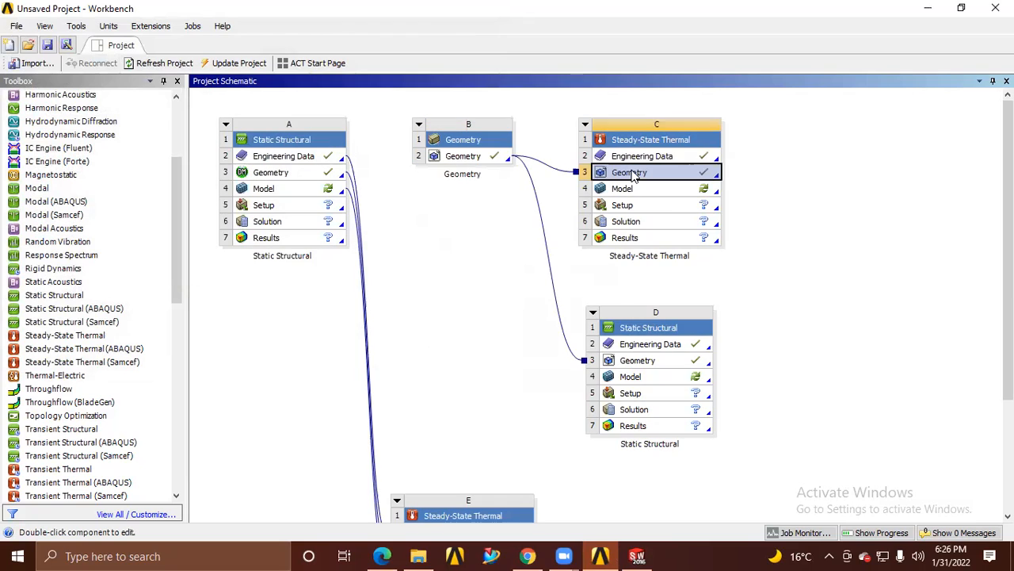
left_click(619, 193)
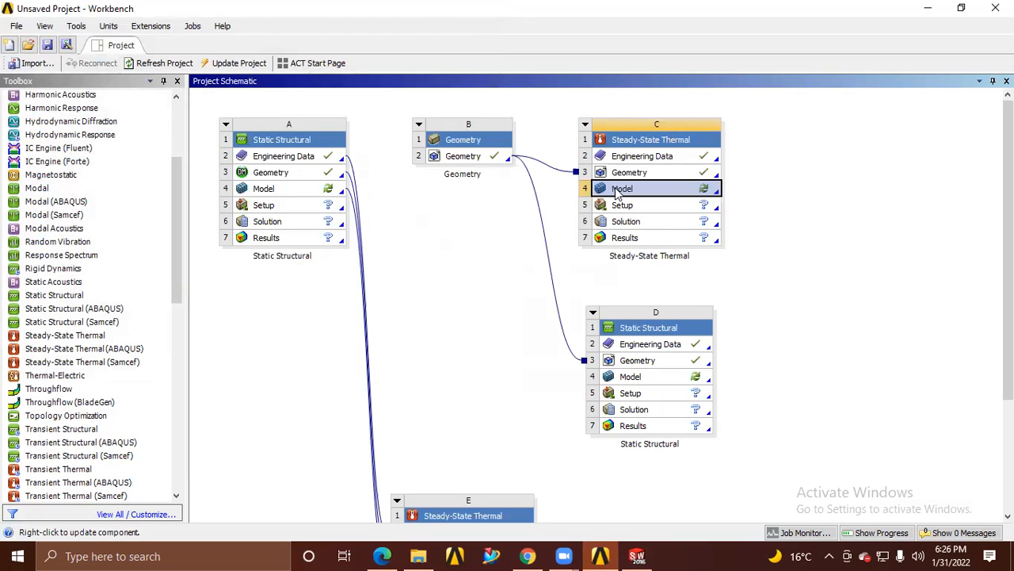
right_click(619, 193)
left_click(636, 197)
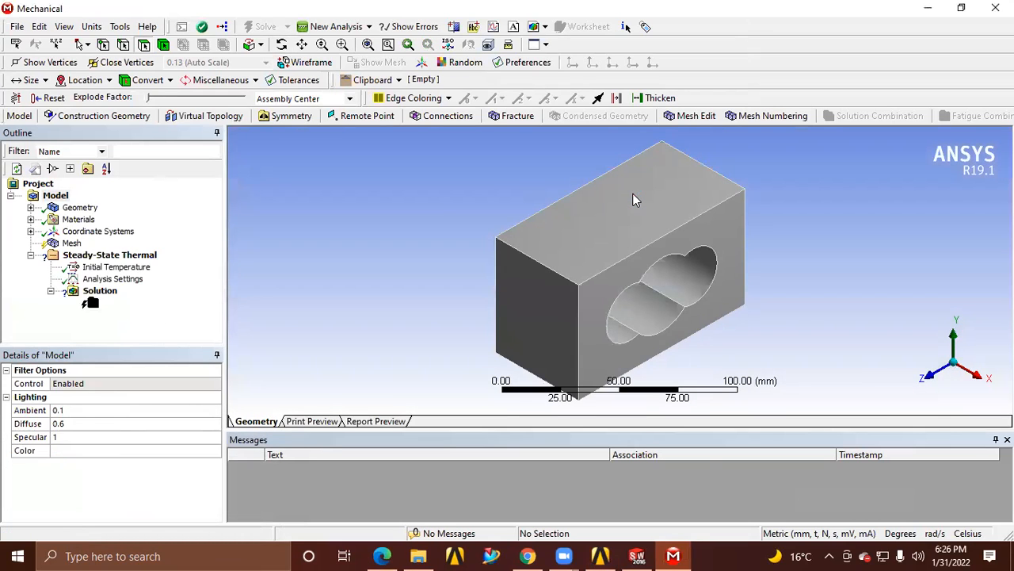
middle_click_drag(683, 313, 521, 241)
left_click(996, 8)
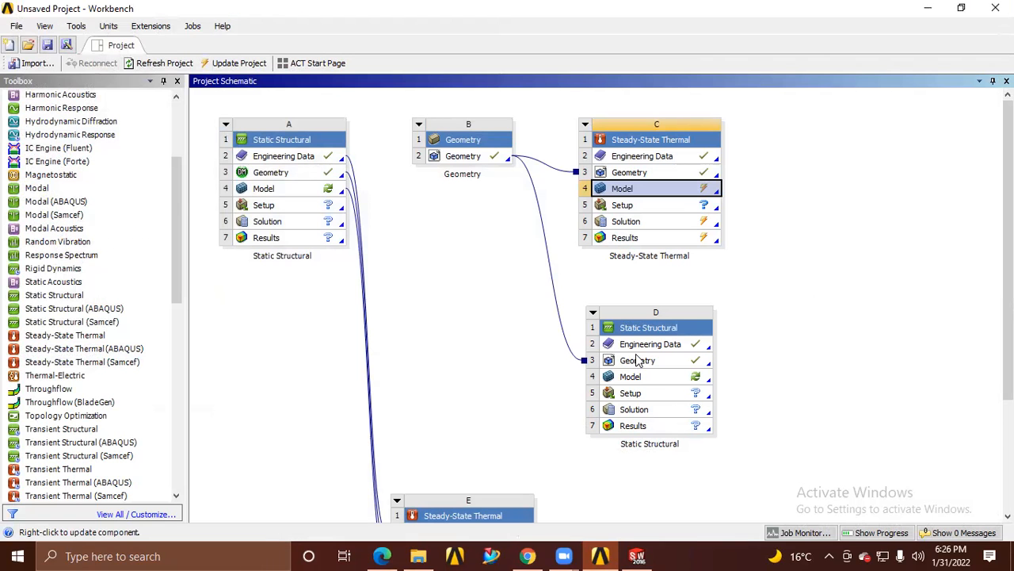
Open the model of Static Structural system D in Mechanical
left_click(632, 380)
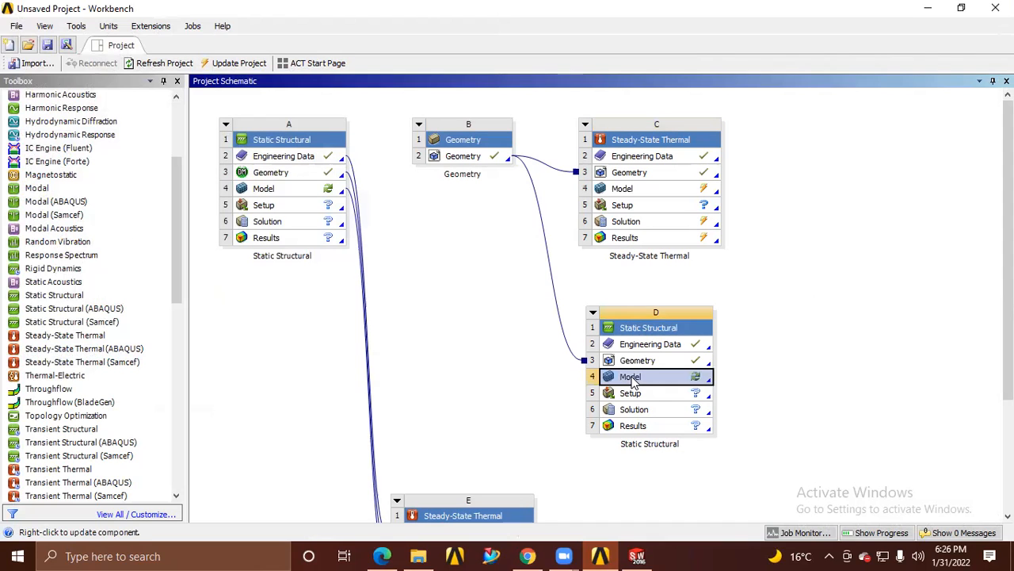
right_click(631, 380)
left_click(662, 310)
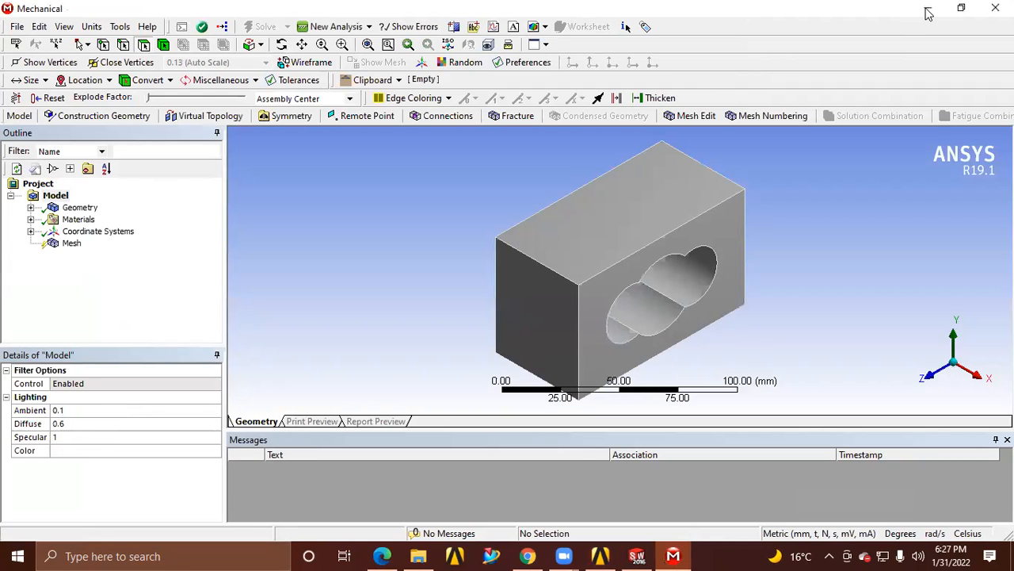
left_click(927, 16)
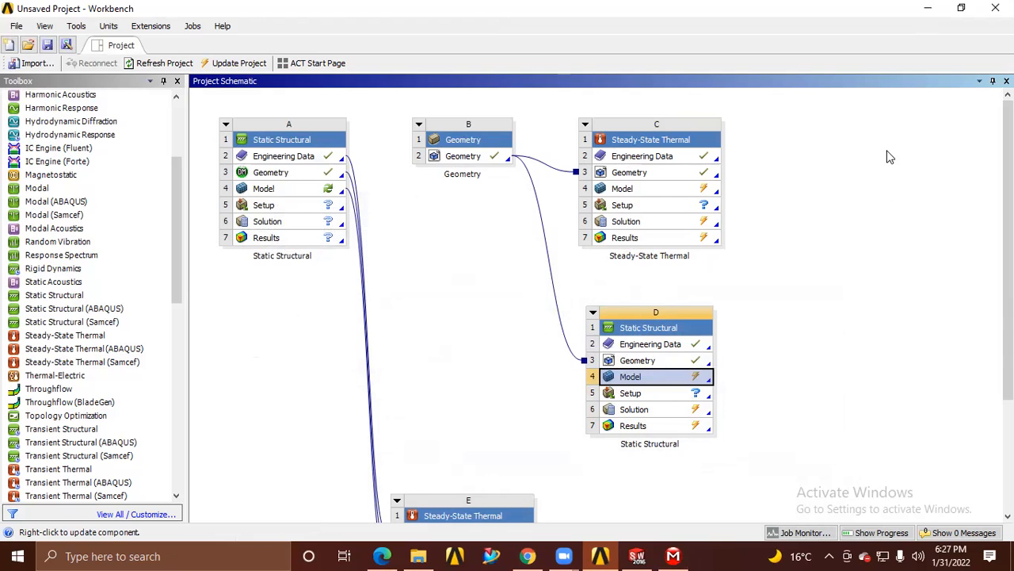
double_click(630, 377)
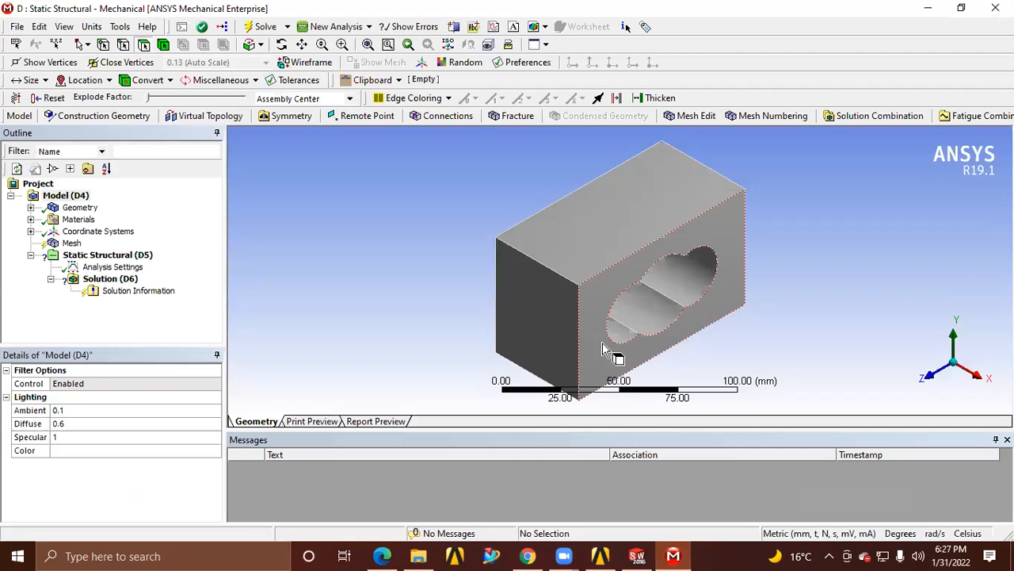
Generate a mesh on the block with the default element size and inspect it around the three-lobed cutout
left_click(70, 243)
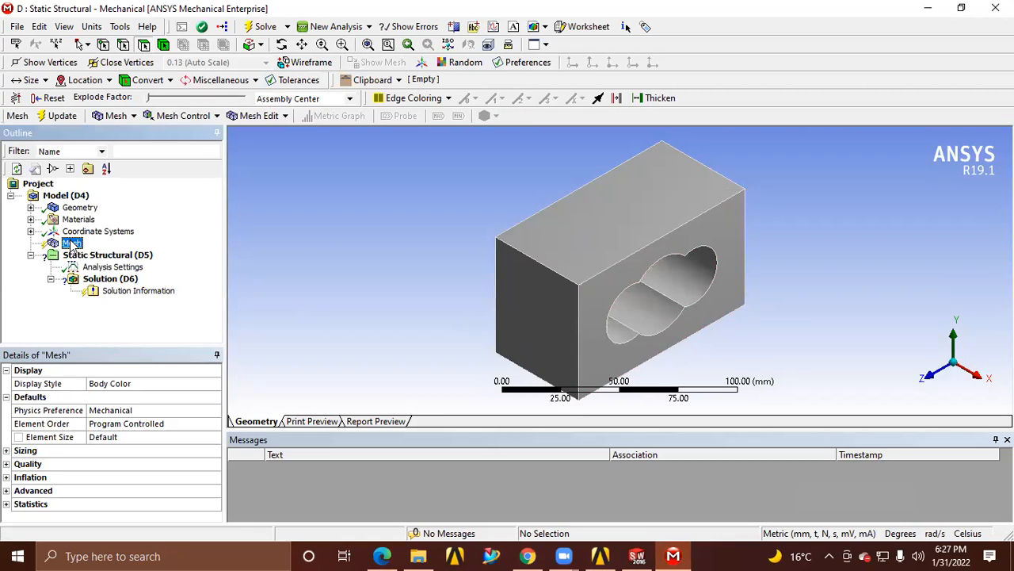
right_click(70, 243)
left_click(102, 293)
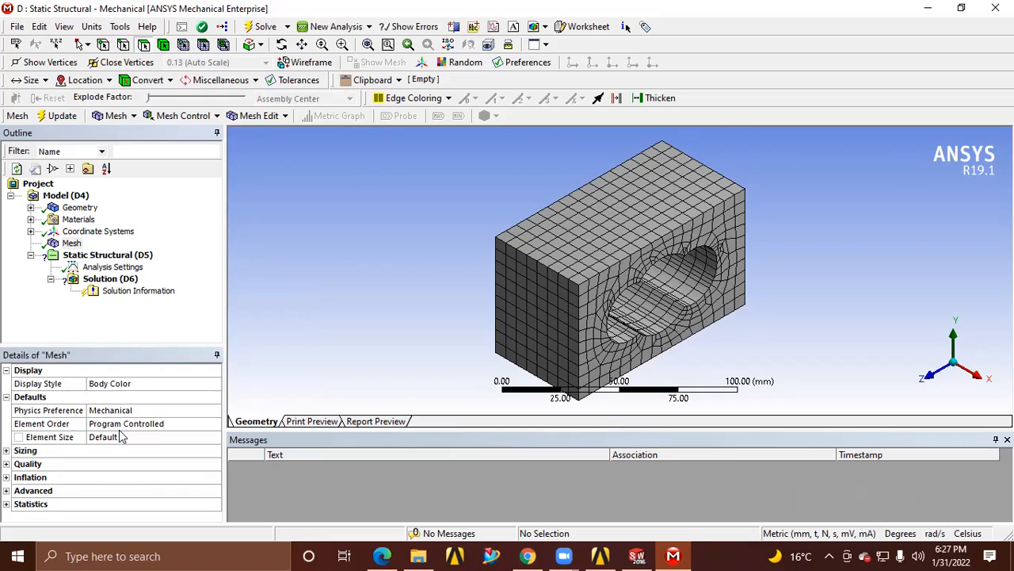
middle_click_drag(664, 340, 912, 317)
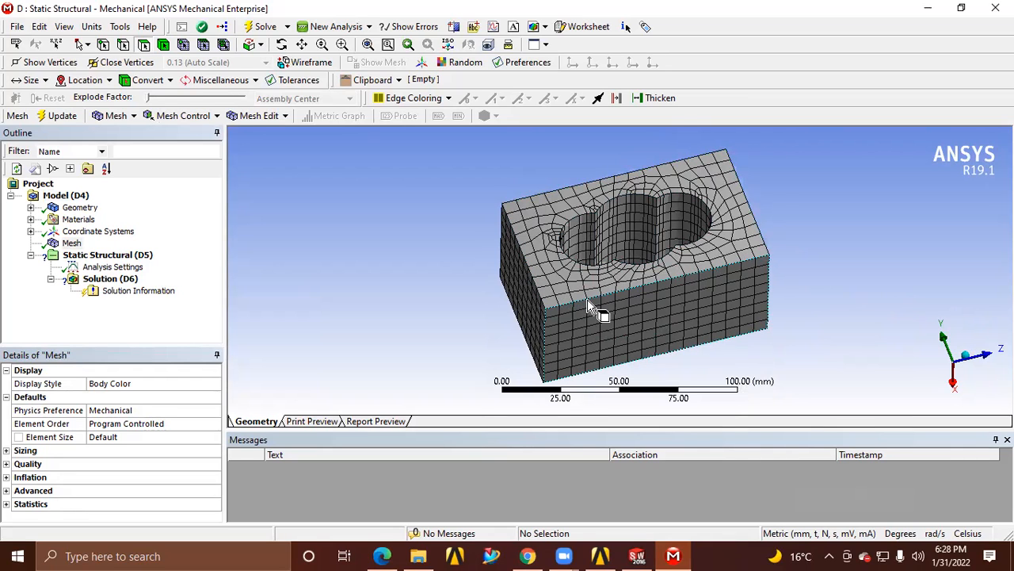
scroll(547, 309, "up", 5)
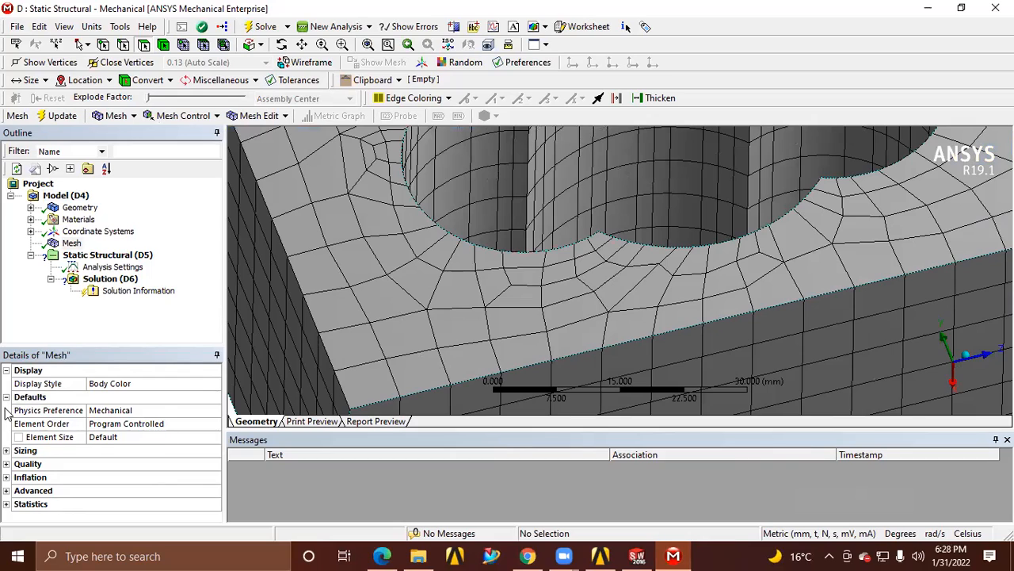
Set the mesh element size to 2 mm and update the mesh
left_click(72, 243)
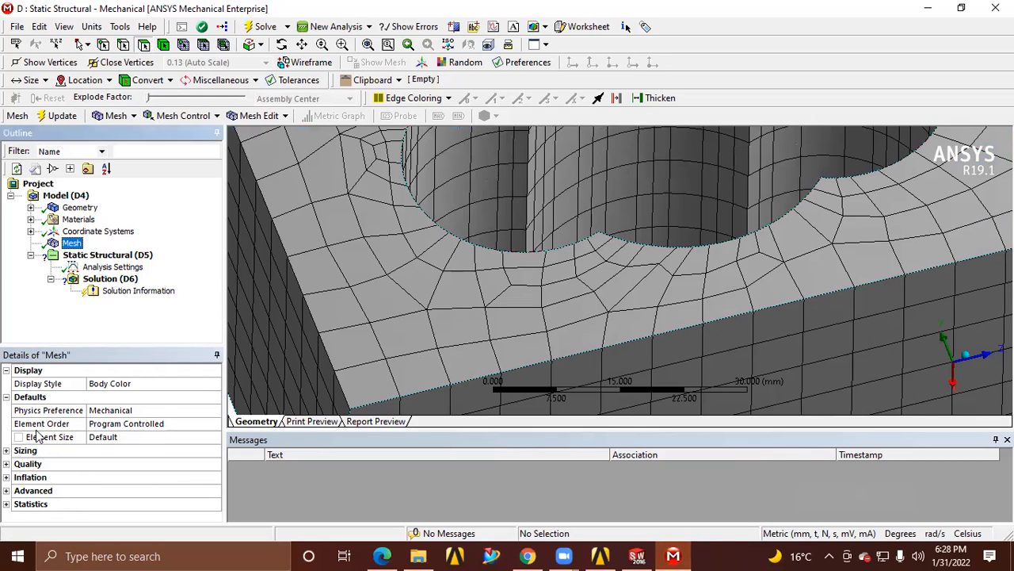
left_click(103, 424)
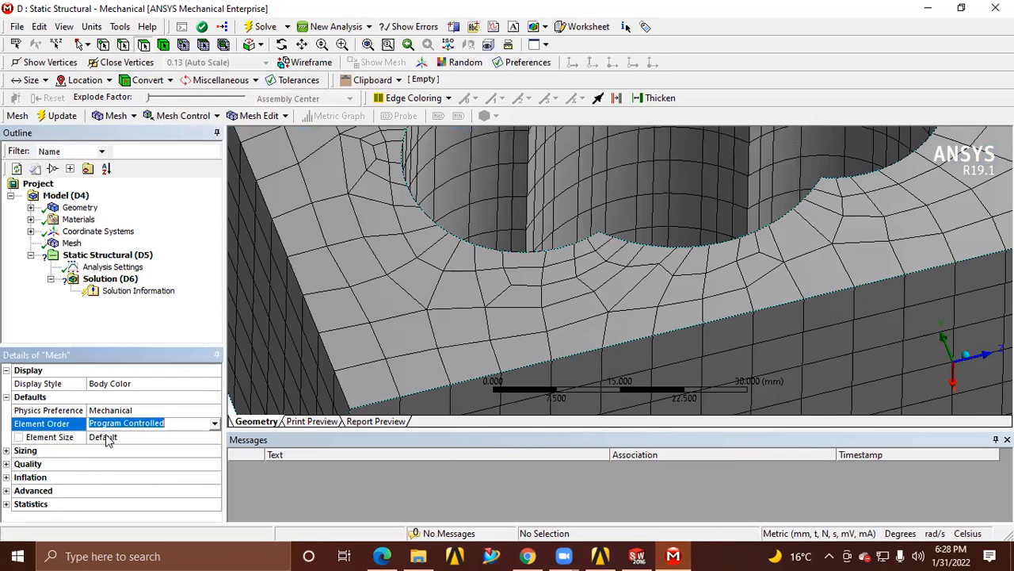
left_click(103, 436)
left_click(105, 438)
double_click(105, 438)
type("2")
key("Return")
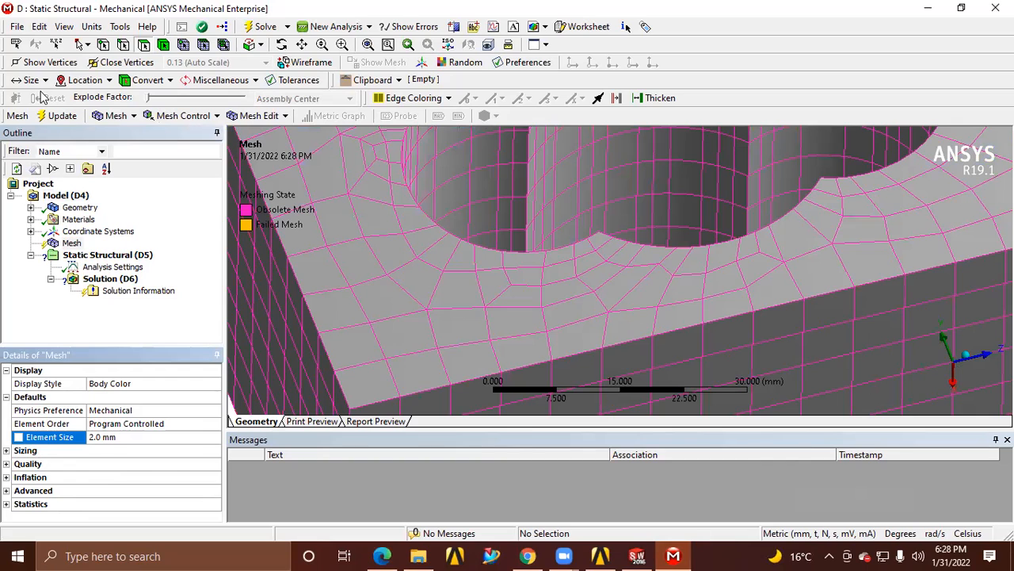
left_click(56, 115)
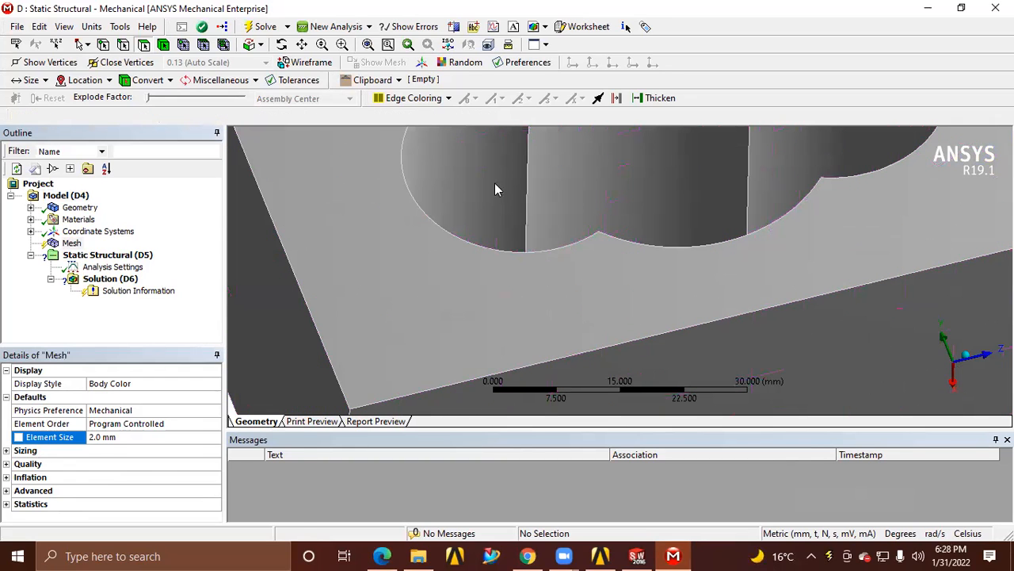
Examine the 2 mm mesh around the three-lobed cutout and review the controls that can be inserted under Mesh
scroll(506, 241, "down", 1)
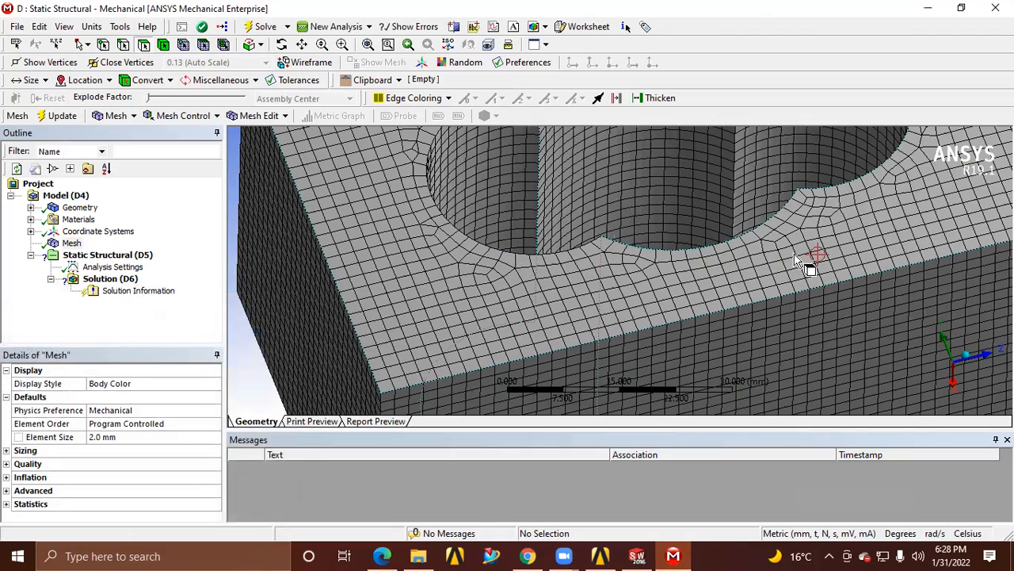
scroll(796, 259, "down", 3)
scroll(796, 259, "down", 2)
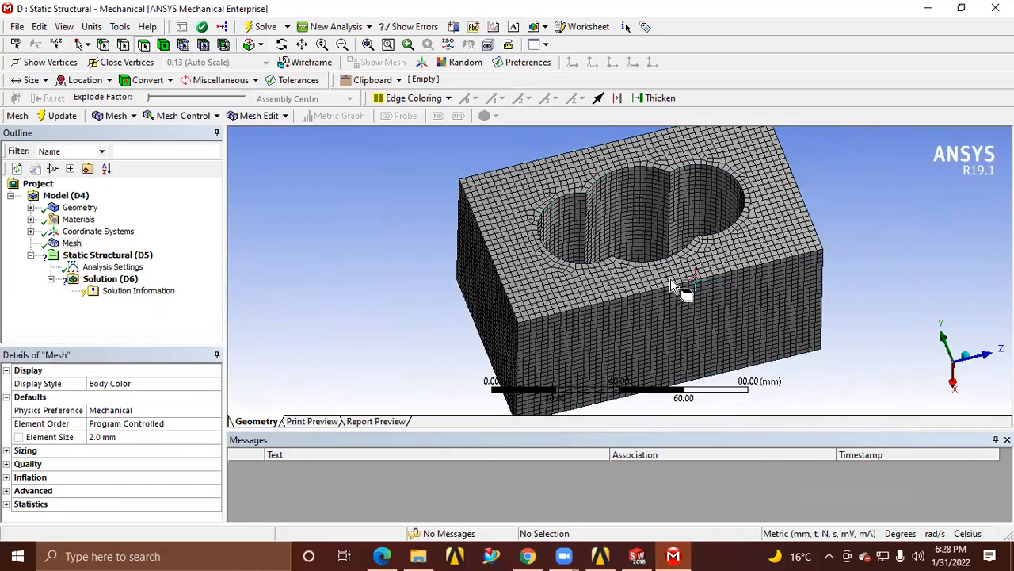
scroll(673, 287, "up", 3)
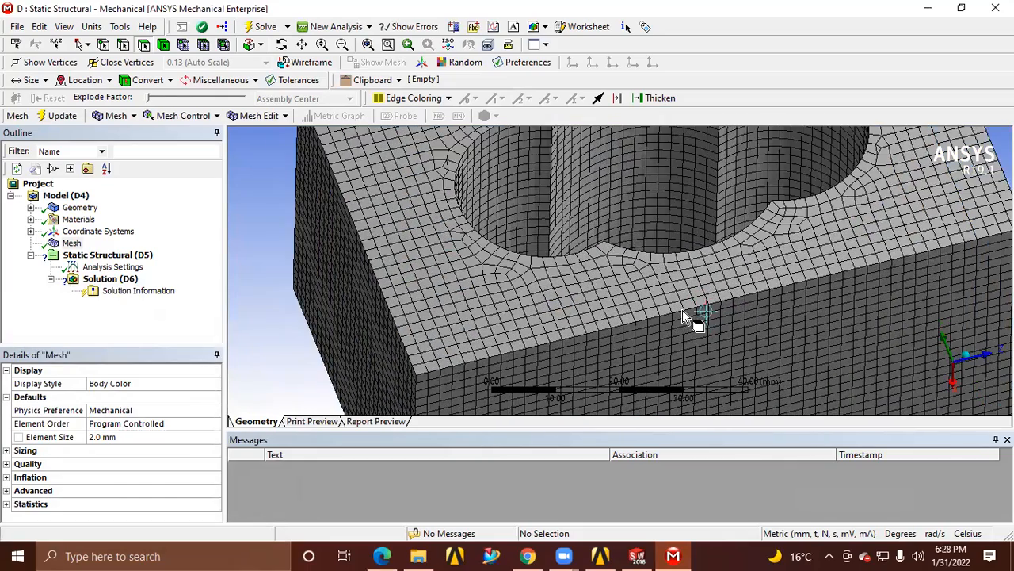
scroll(683, 315, "up", 2)
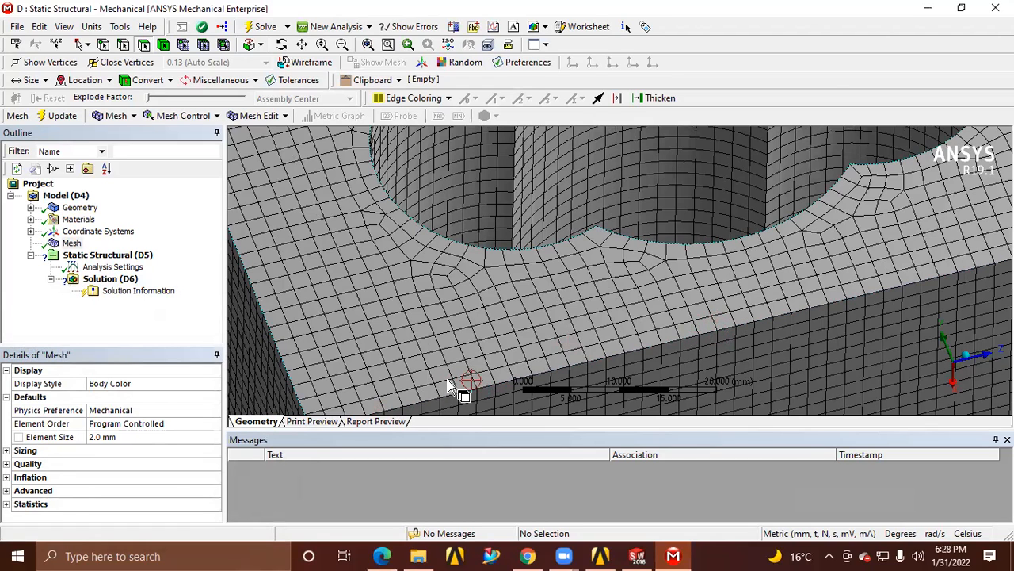
right_click(70, 244)
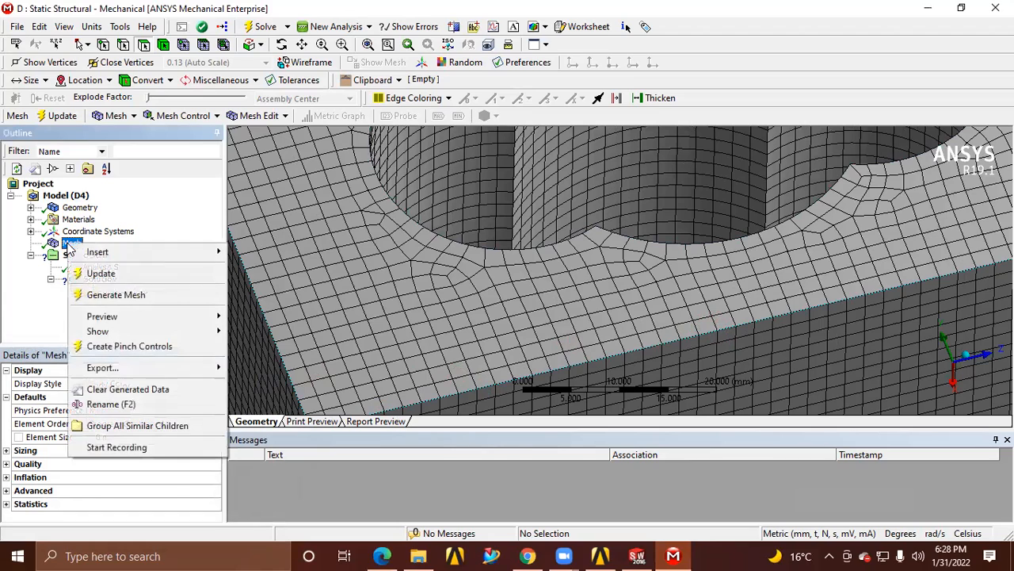
mouse_move(79, 257)
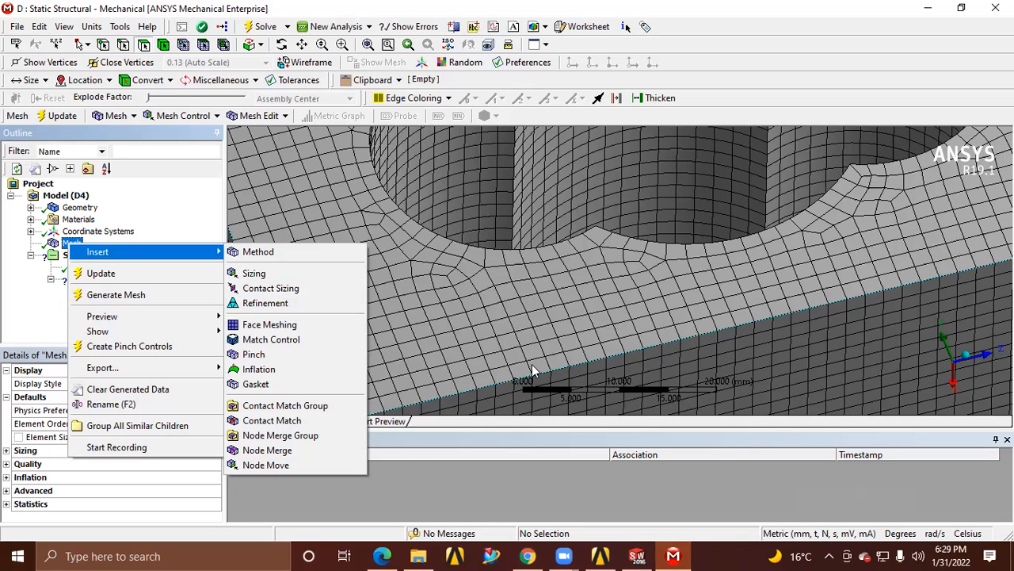
left_click(190, 228)
scroll(614, 305, "down", 5)
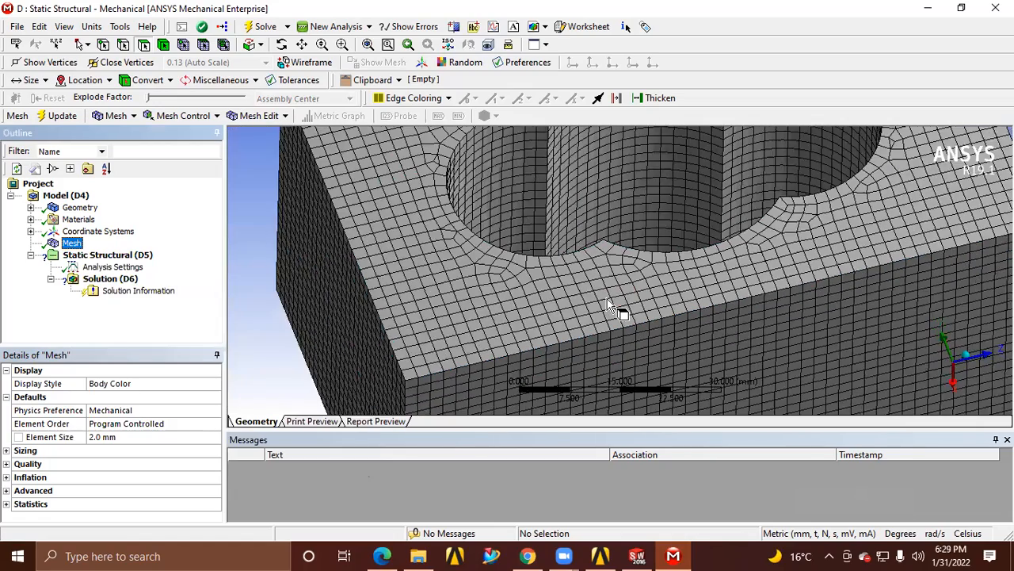
scroll(609, 298, "down", 2)
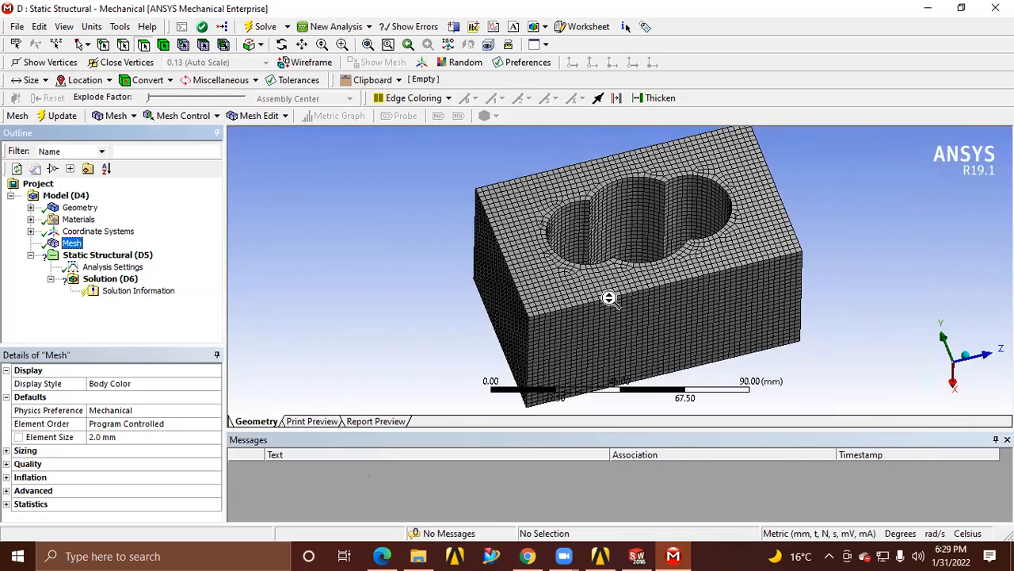